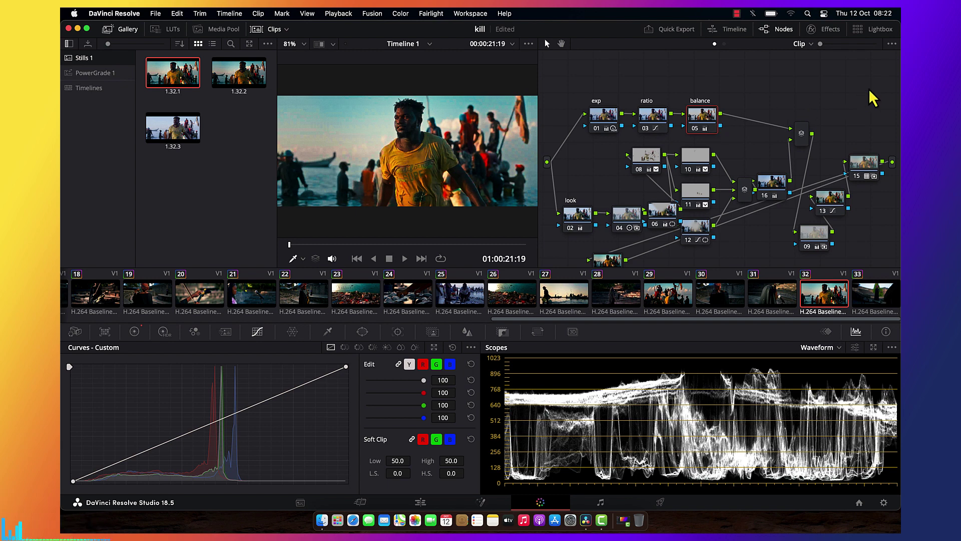
Hide the clip strip and review the project's color management settings, closing them without changes.
click(255, 31)
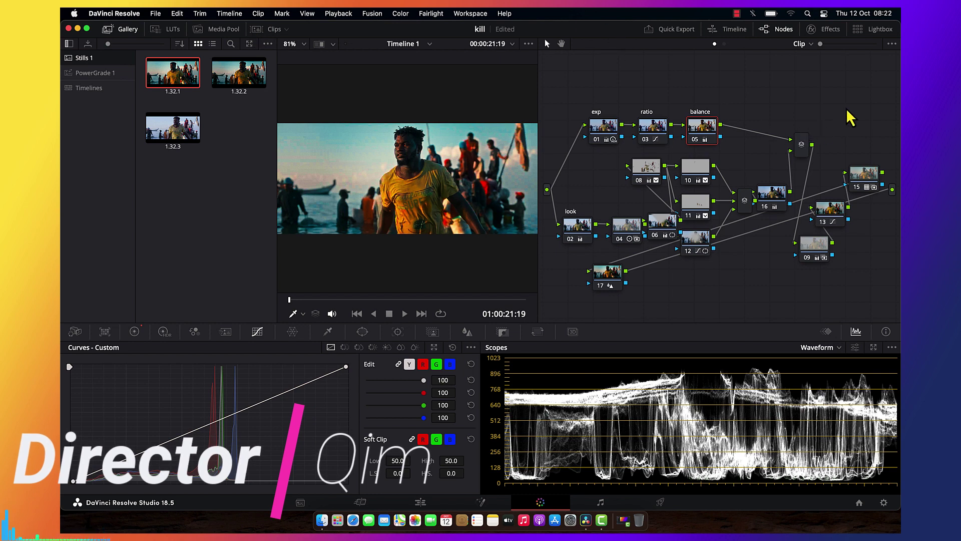
click(884, 503)
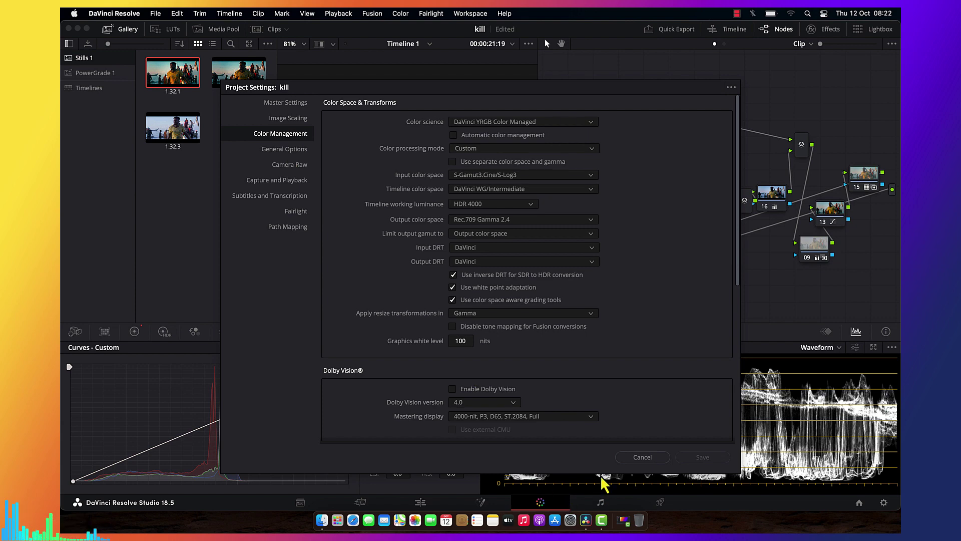
click(643, 457)
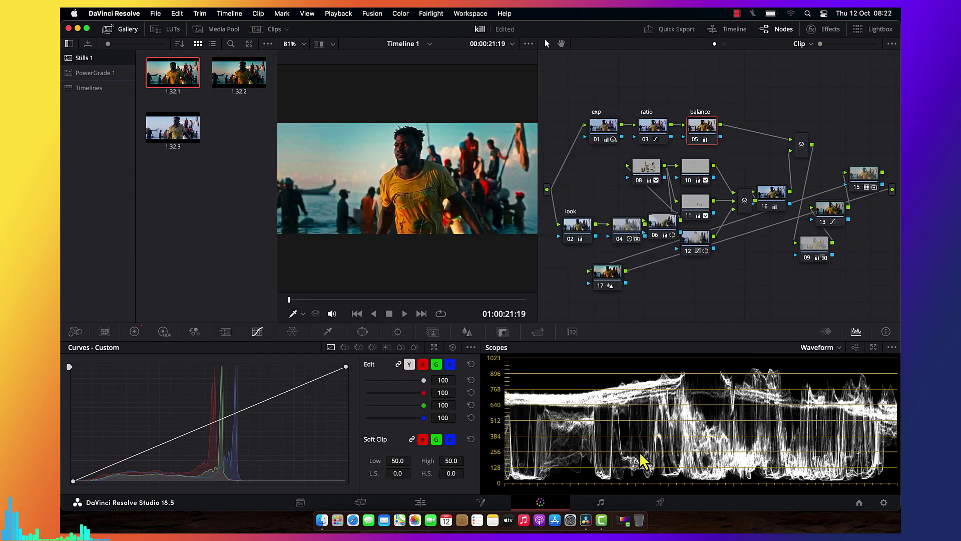
Disable node 01 in the timeline-level node graph and return to the clip-level nodes.
click(725, 44)
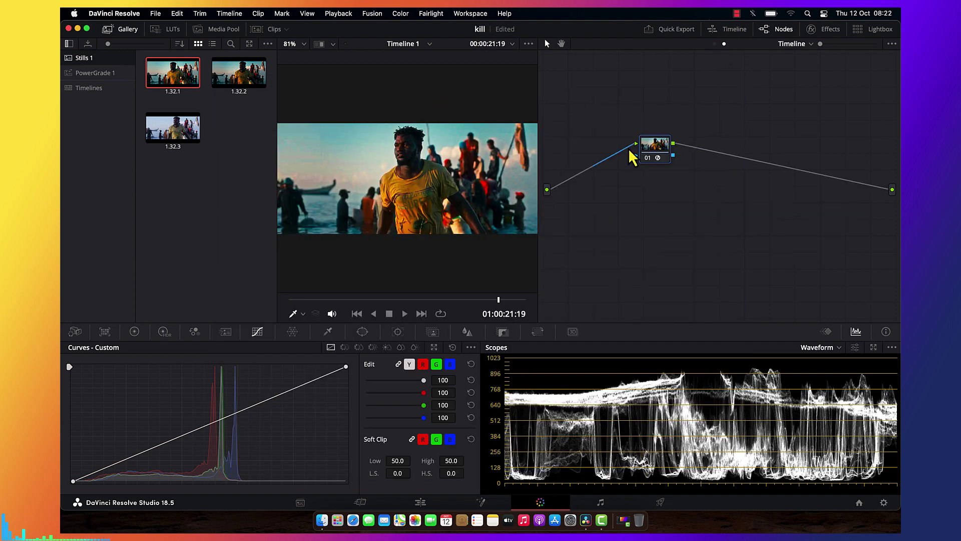
click(650, 161)
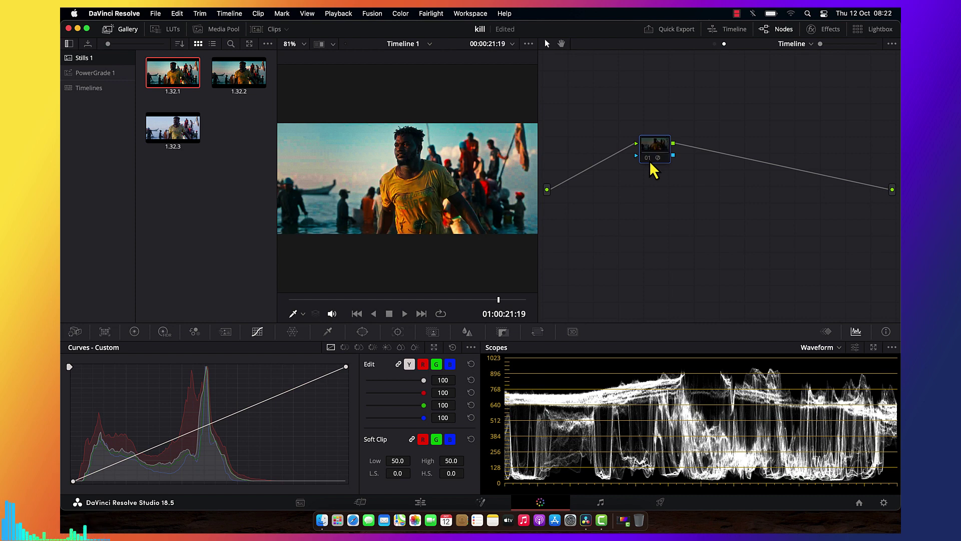
click(715, 44)
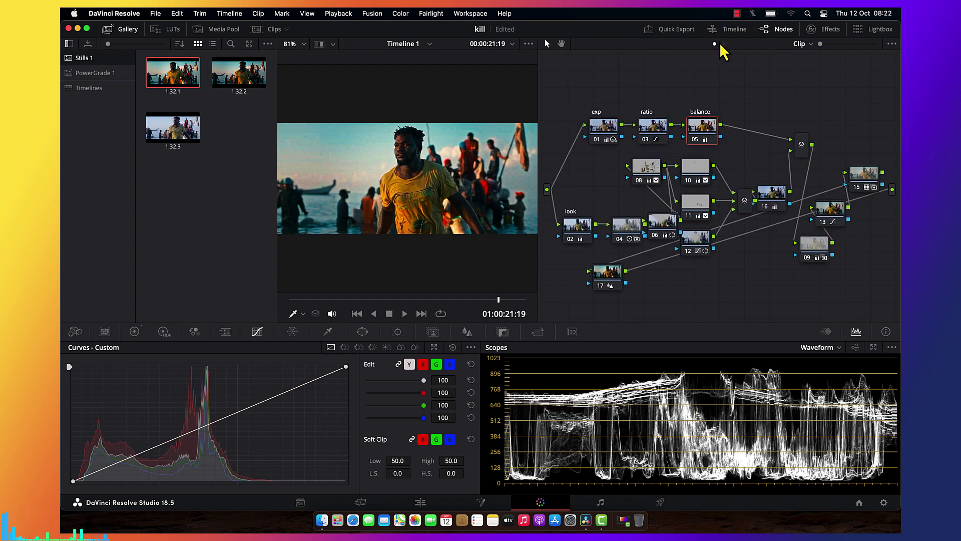
Delete every node of the current clip's grade and hide the stills gallery.
drag(866, 86, 540, 320)
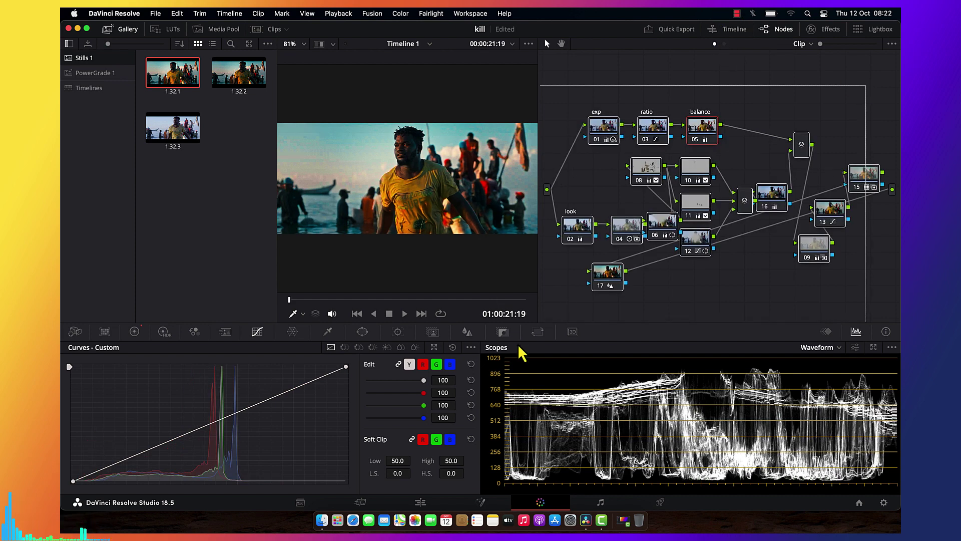
key(Delete)
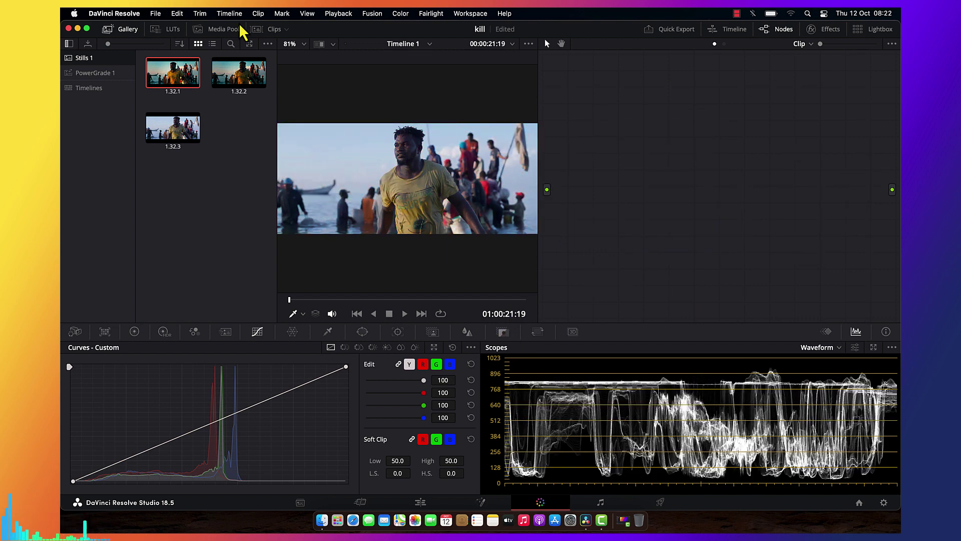
click(121, 31)
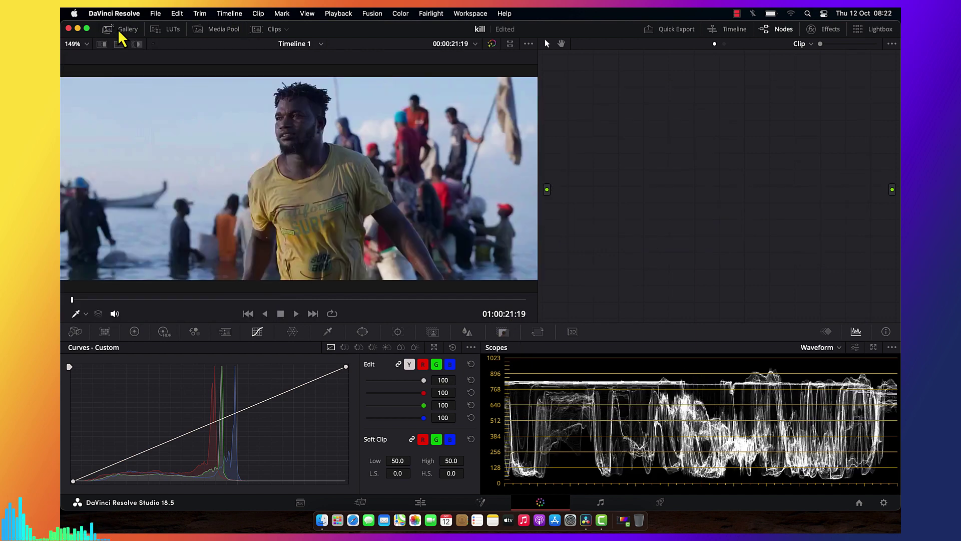
Examine the ungraded shot full screen and look over the timeline's other shots in the clip strip and Lightbox.
key(super+f)
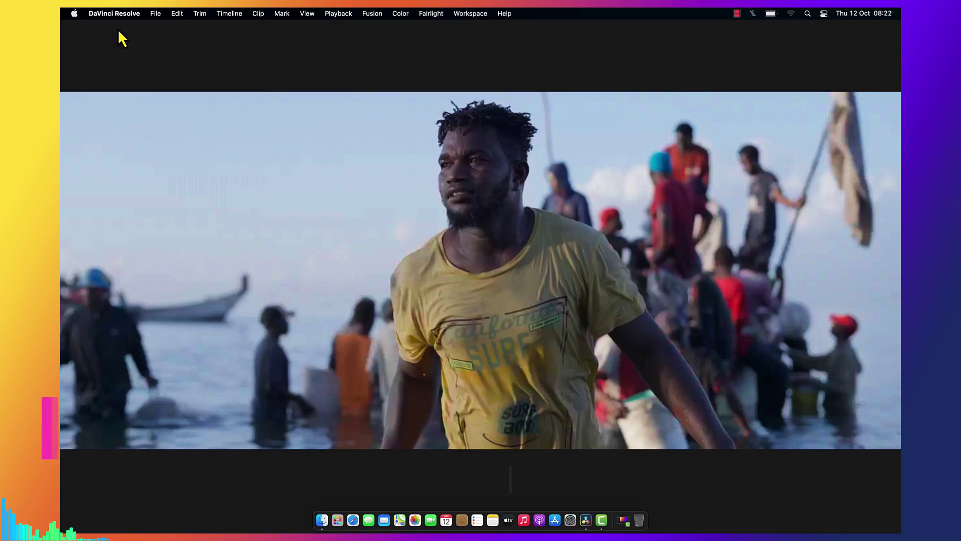
key(super+f)
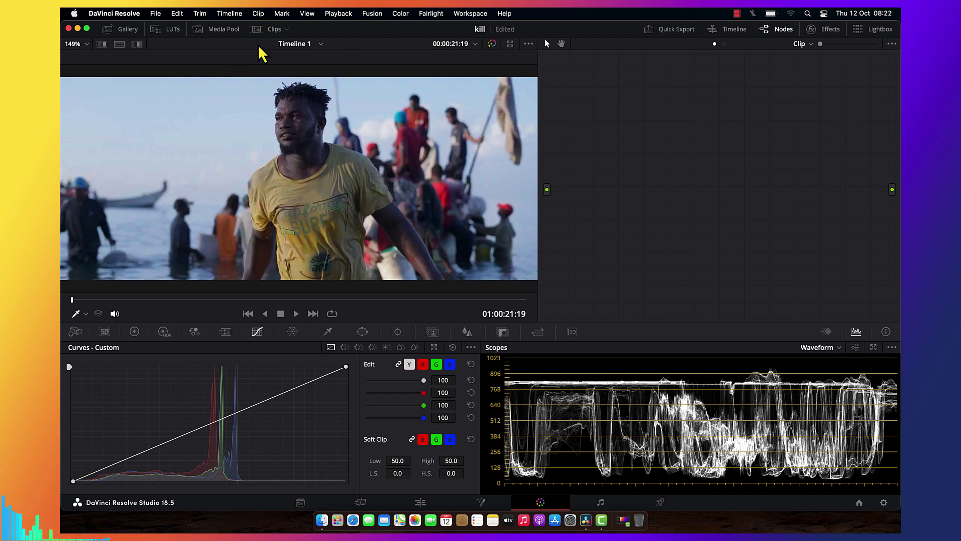
click(270, 30)
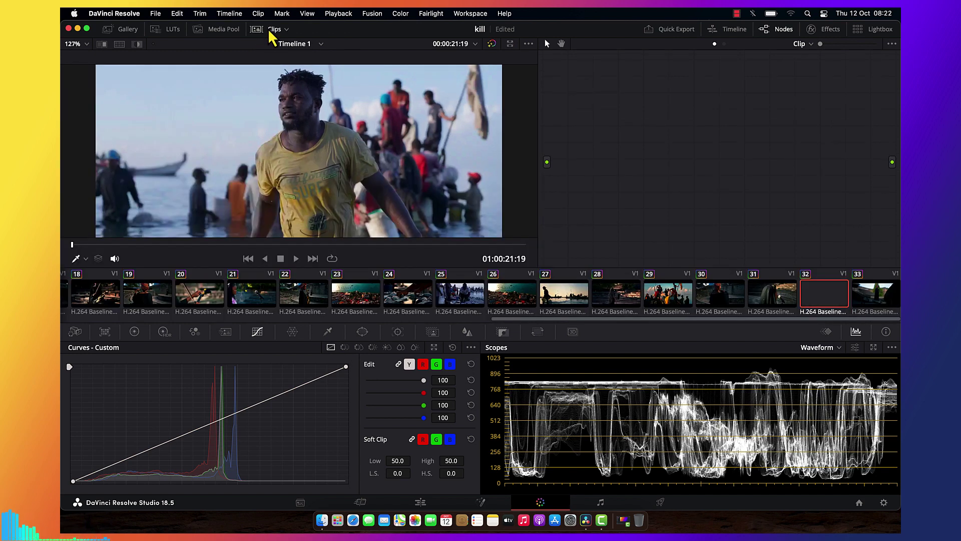
scroll(643, 291, up, 2)
scroll(642, 290, down, 2)
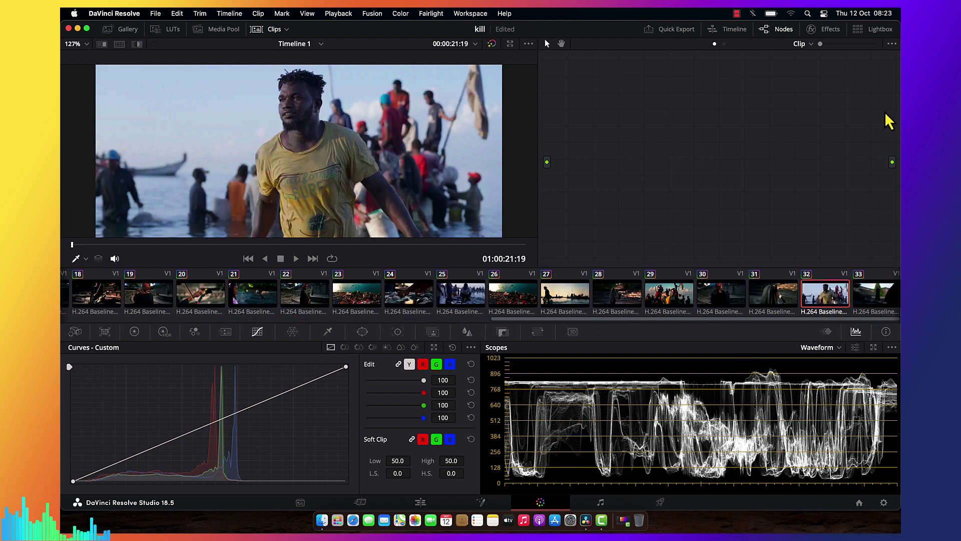
click(878, 33)
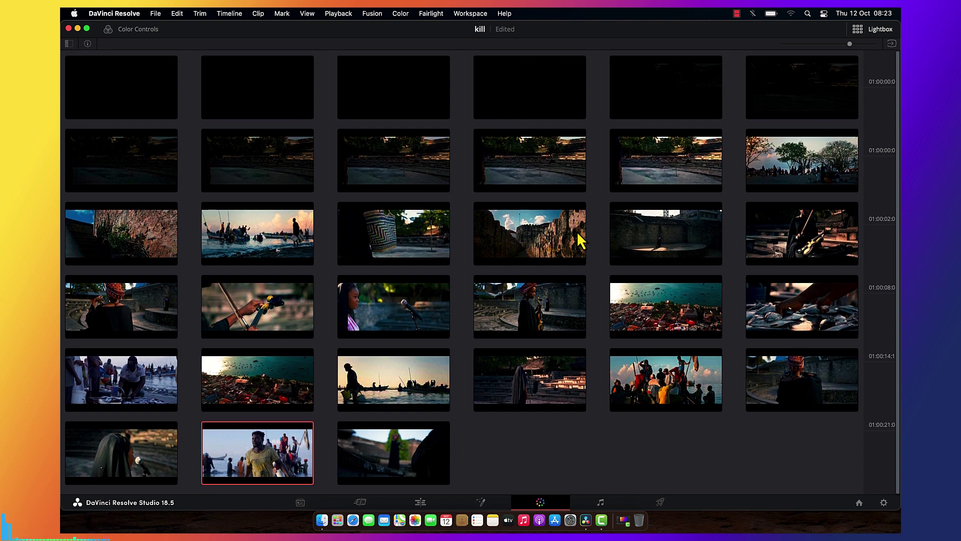
click(884, 29)
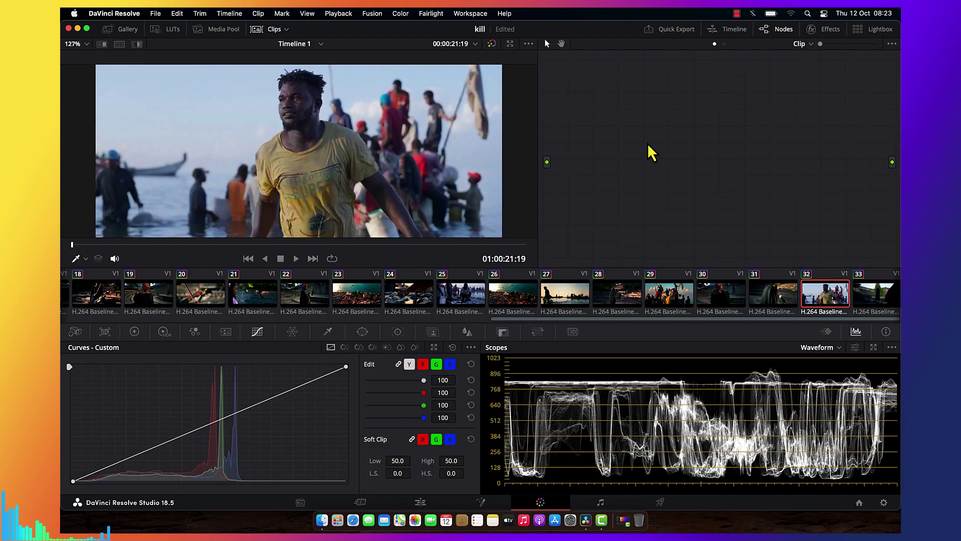
click(262, 31)
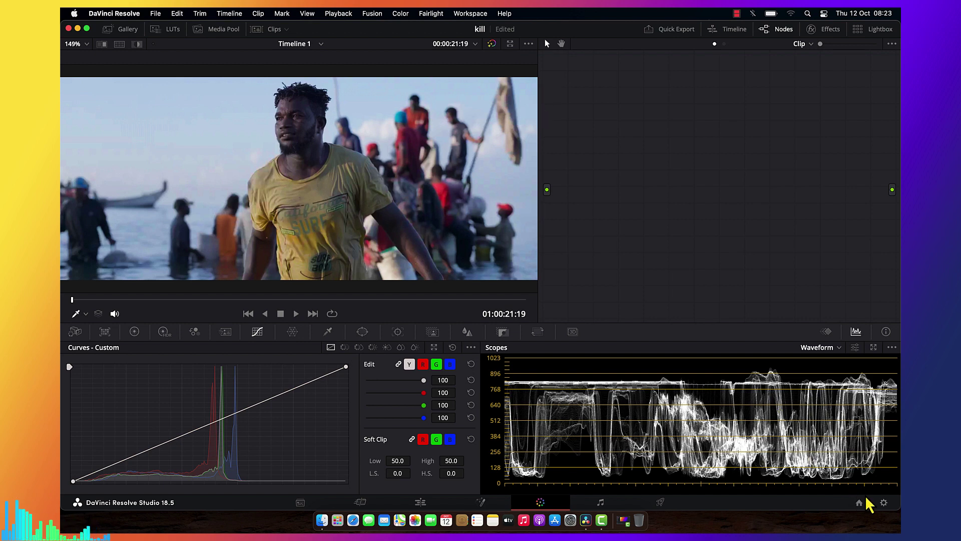
Set the project's color science to DaVinci YRGB and the output color space to Rec.709 Gamma 2.4, and save the settings.
click(883, 502)
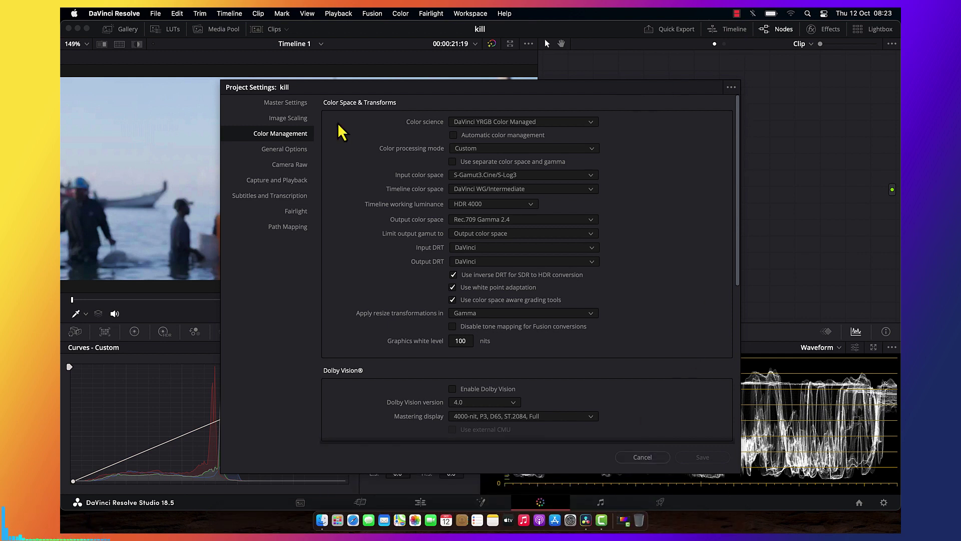
click(497, 131)
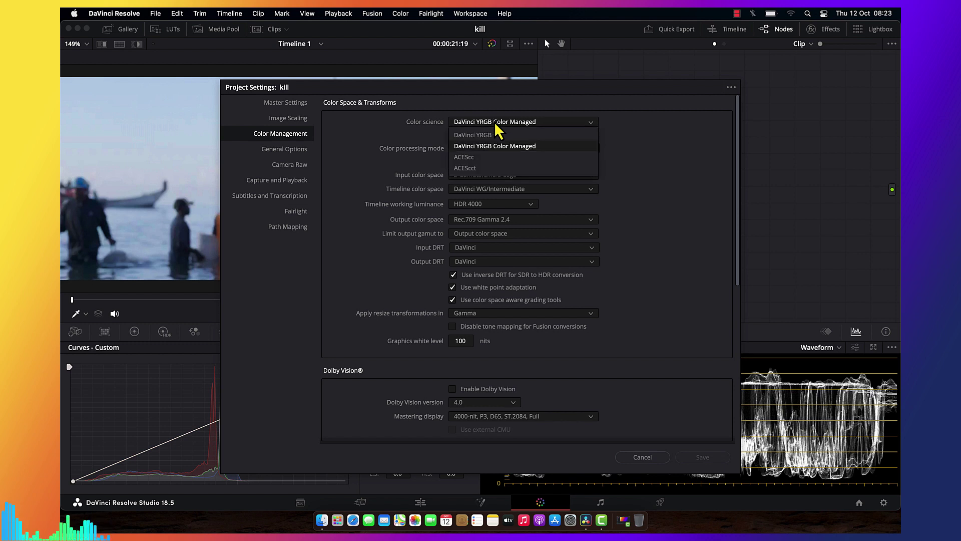
click(484, 142)
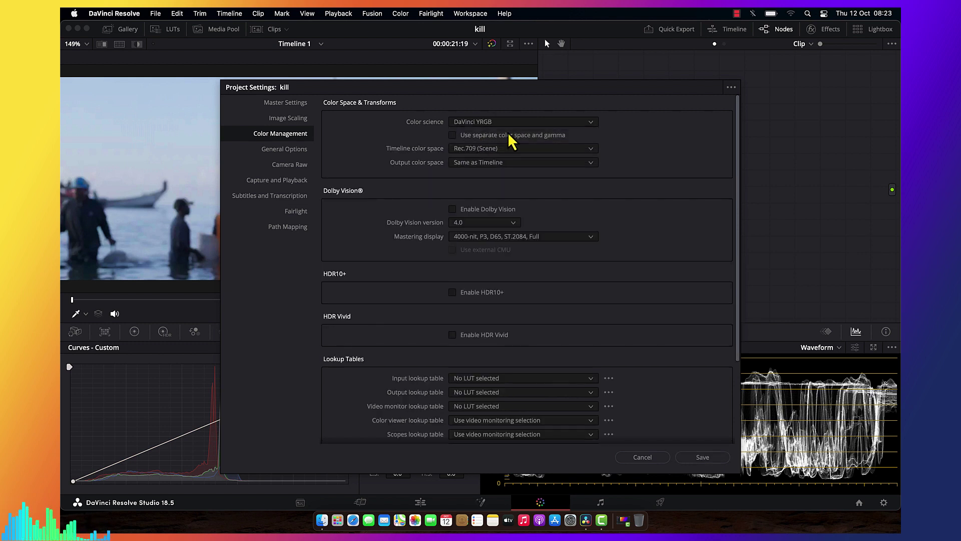
click(479, 164)
key(r)
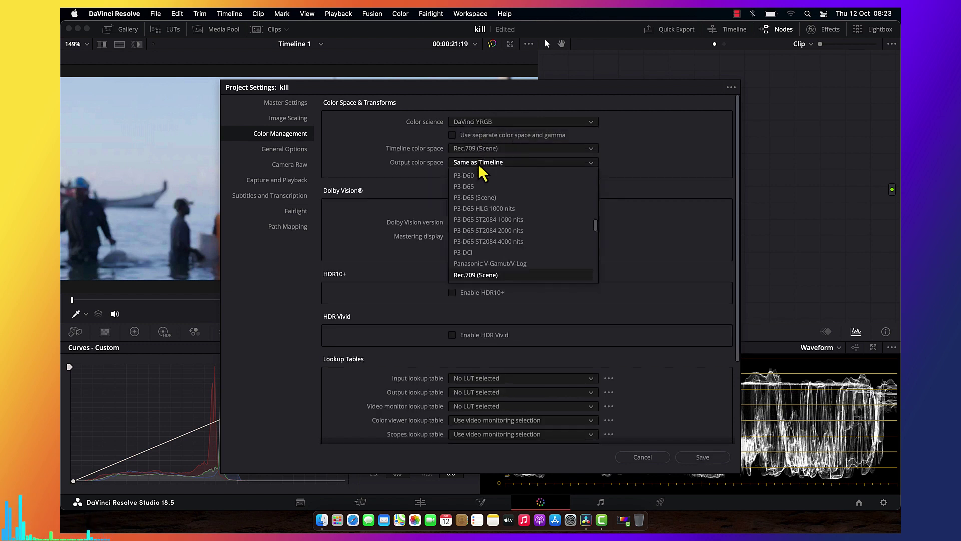
key(Down)
key(Down)
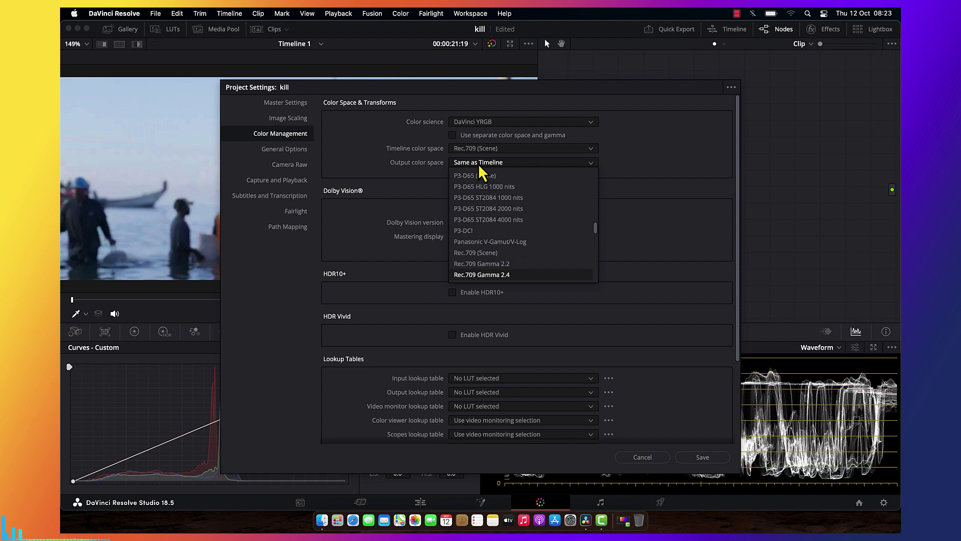
key(Return)
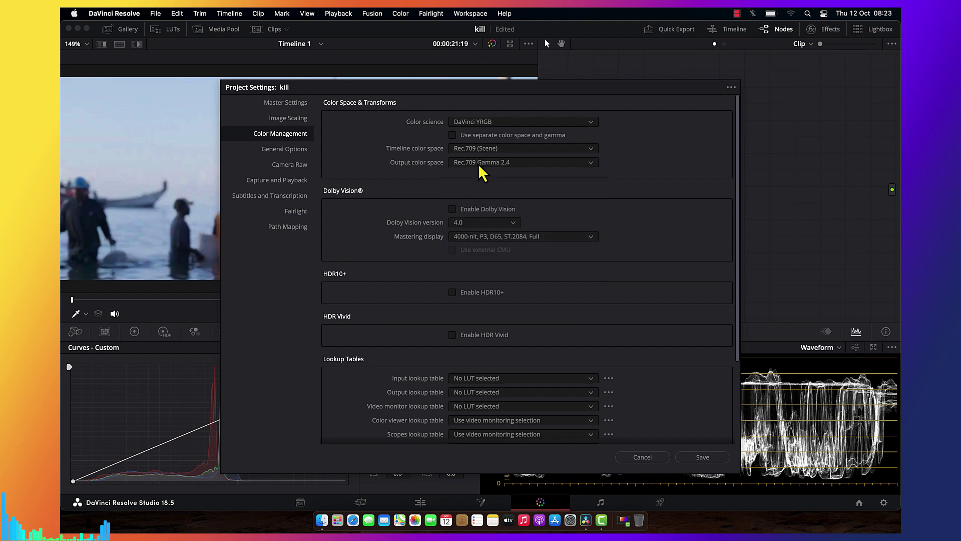
click(702, 458)
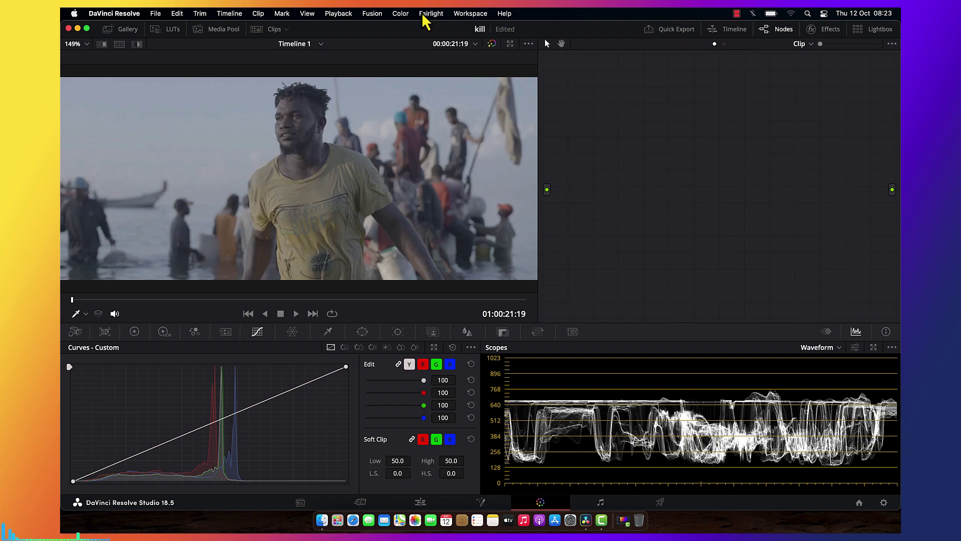
Inspect clip 24 under the new color settings, go back to clip 32 and hide the clip strip.
click(271, 31)
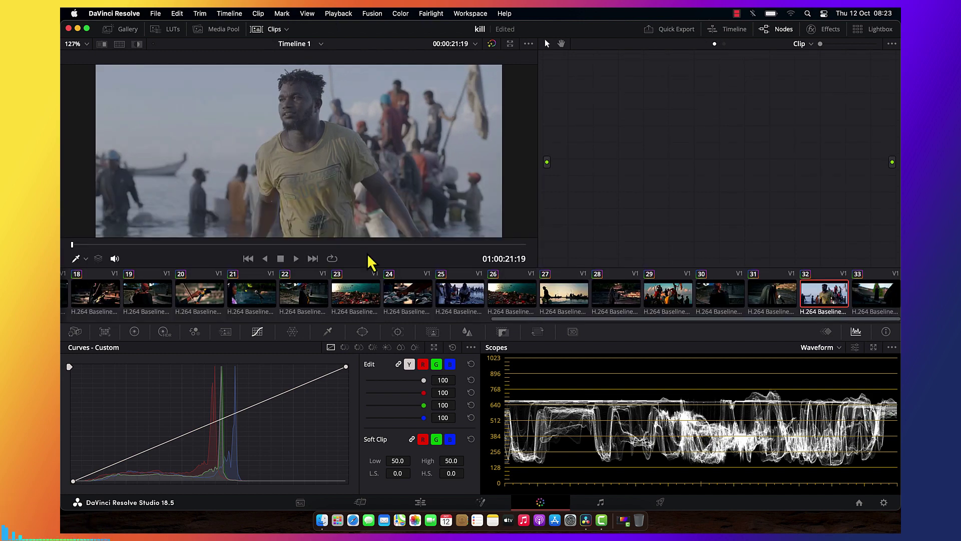
click(411, 303)
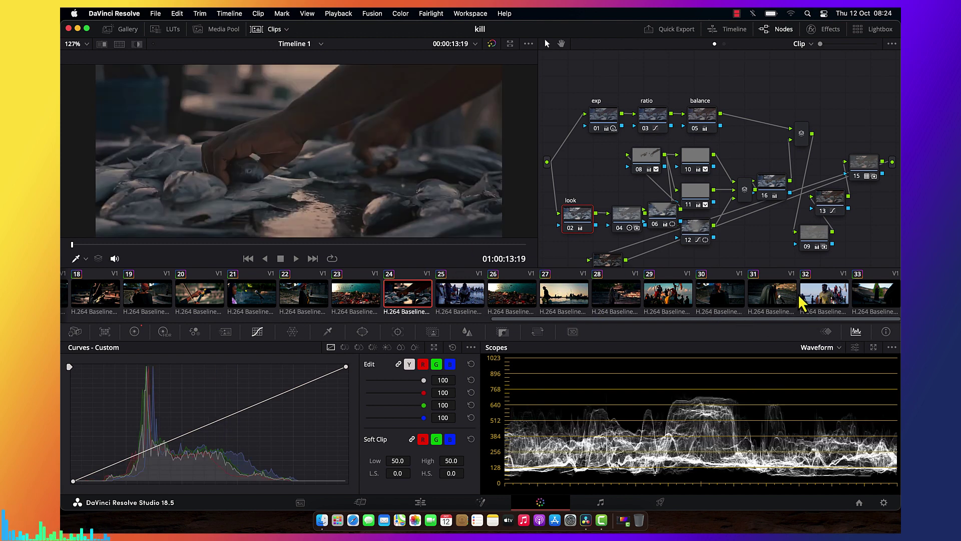
click(829, 300)
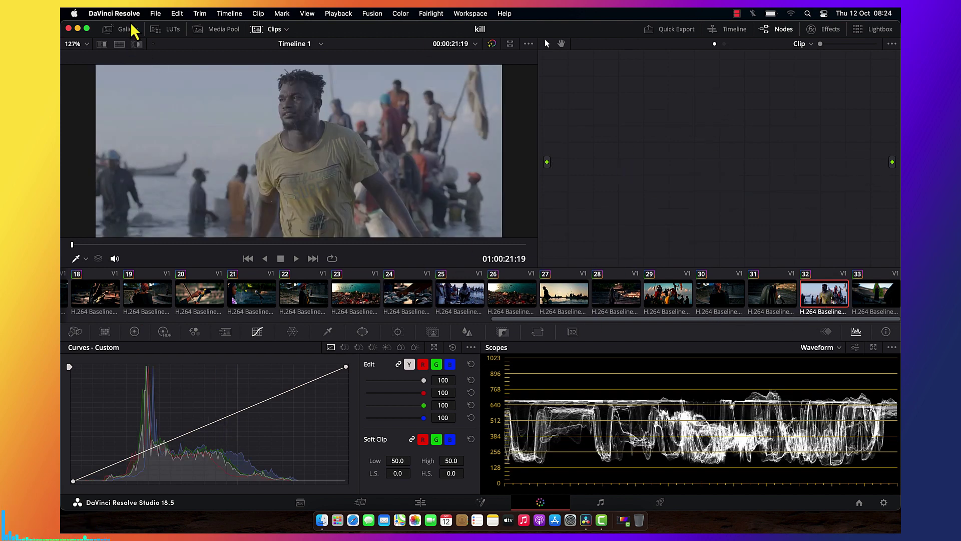
click(263, 32)
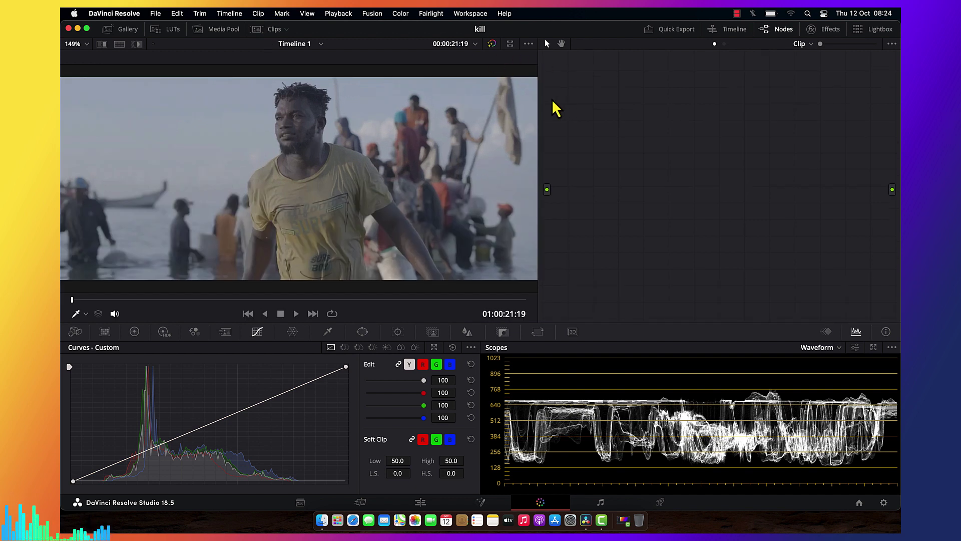
Widen the node editor, build two serial nodes for the clip and space them apart.
drag(536, 93, 505, 96)
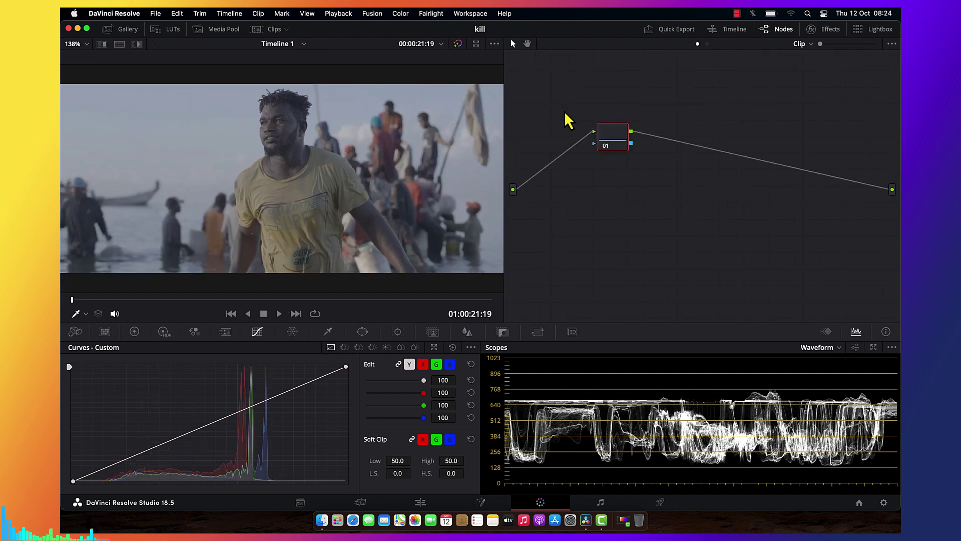
key(alt+s)
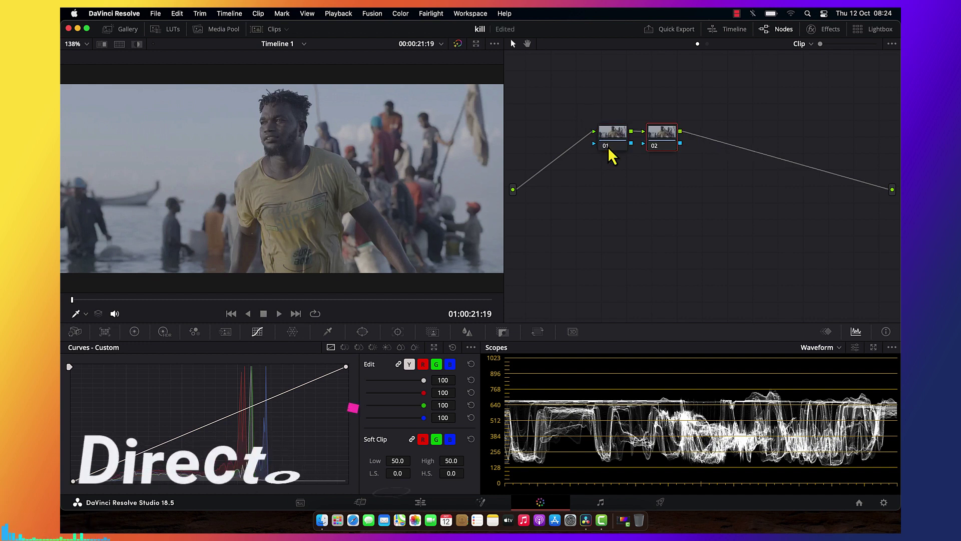
drag(575, 145, 568, 144)
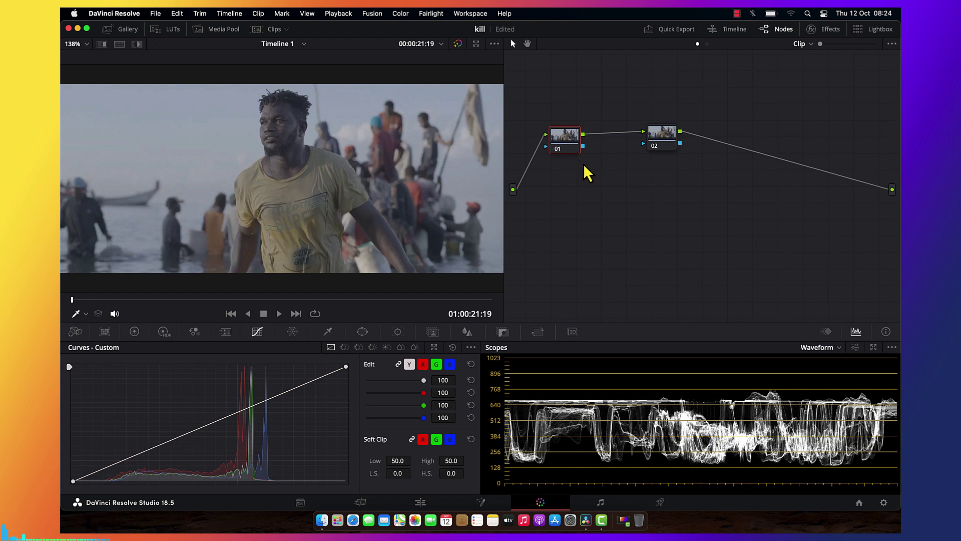
Label node 01 as IDT.
right_click(570, 146)
click(594, 162)
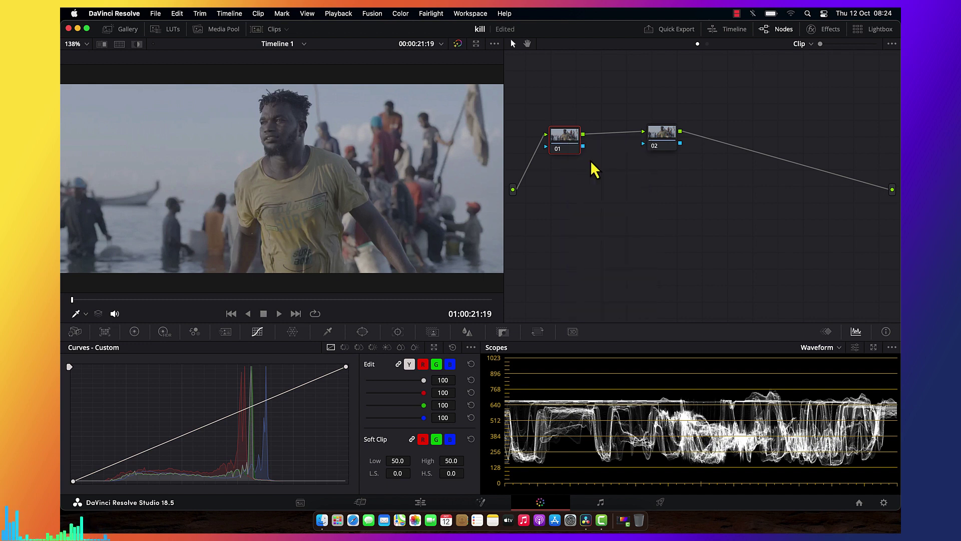
text(ID)
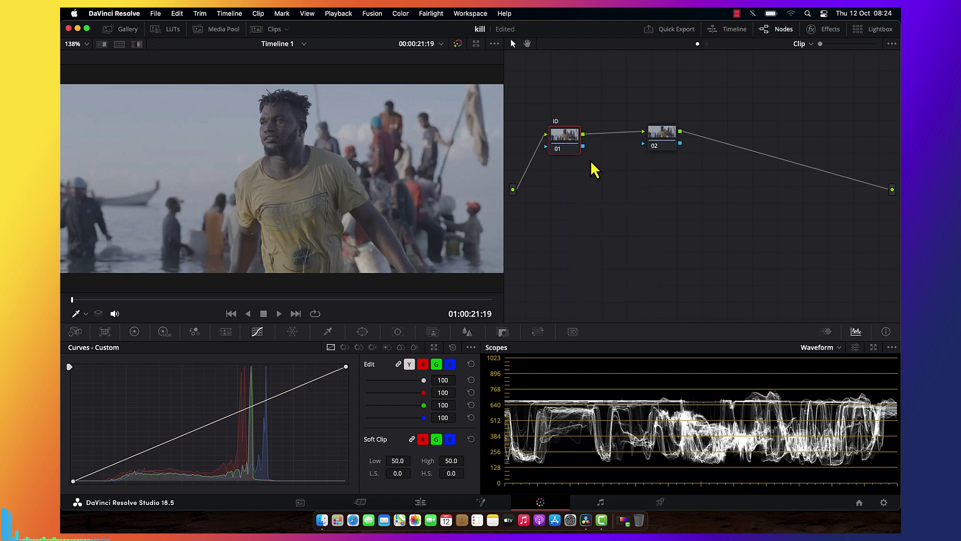
text(T)
key(Return)
Move node 02 closer to the IDT node and label it ODT.
drag(671, 143, 629, 144)
right_click(629, 145)
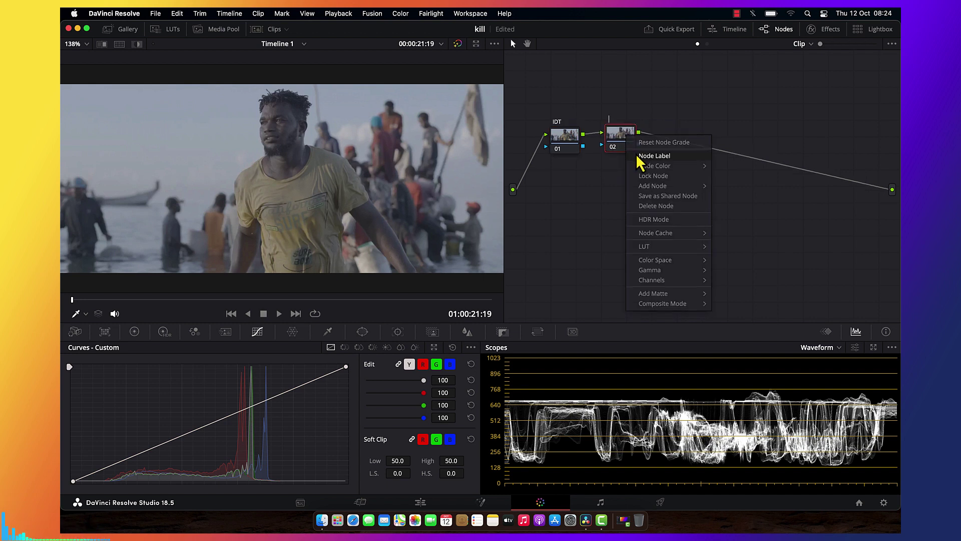
click(638, 157)
text(ODT)
key(Return)
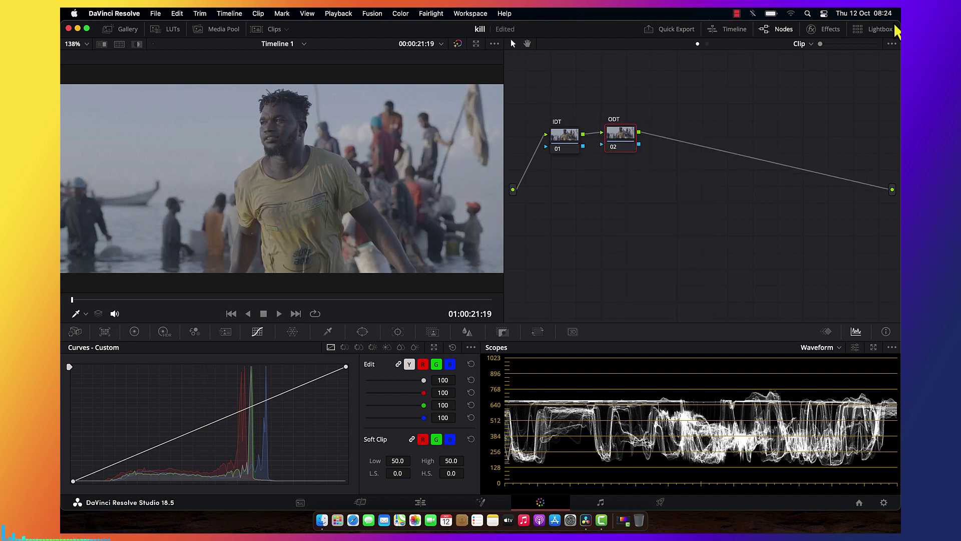
Apply the Color Space Transform effect to both the ODT node and the IDT node.
click(837, 31)
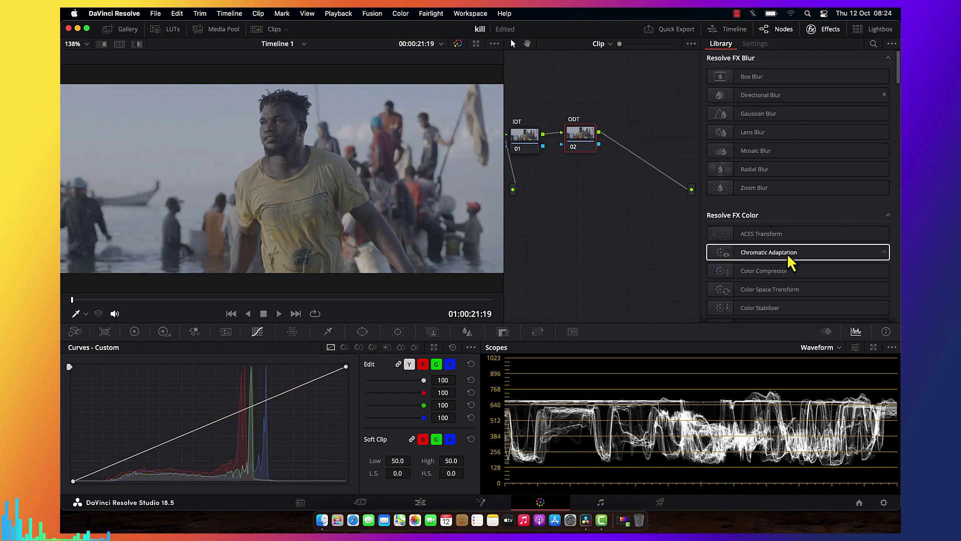
drag(791, 291, 594, 165)
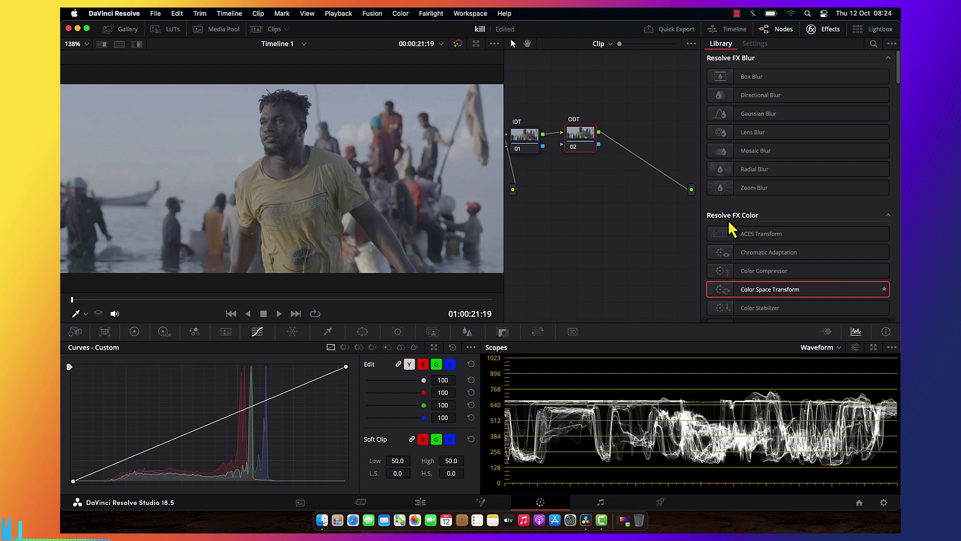
double_click(769, 295)
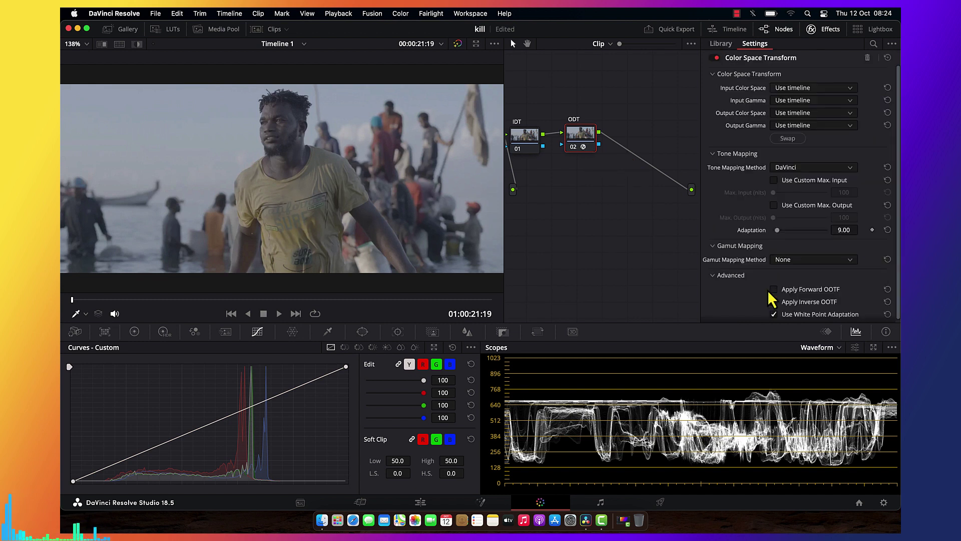
click(537, 150)
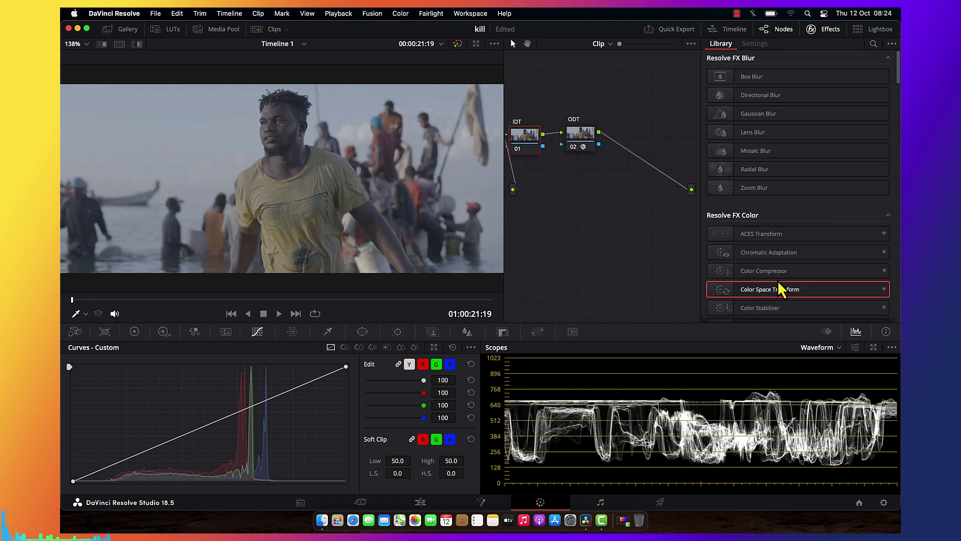
drag(775, 295, 534, 145)
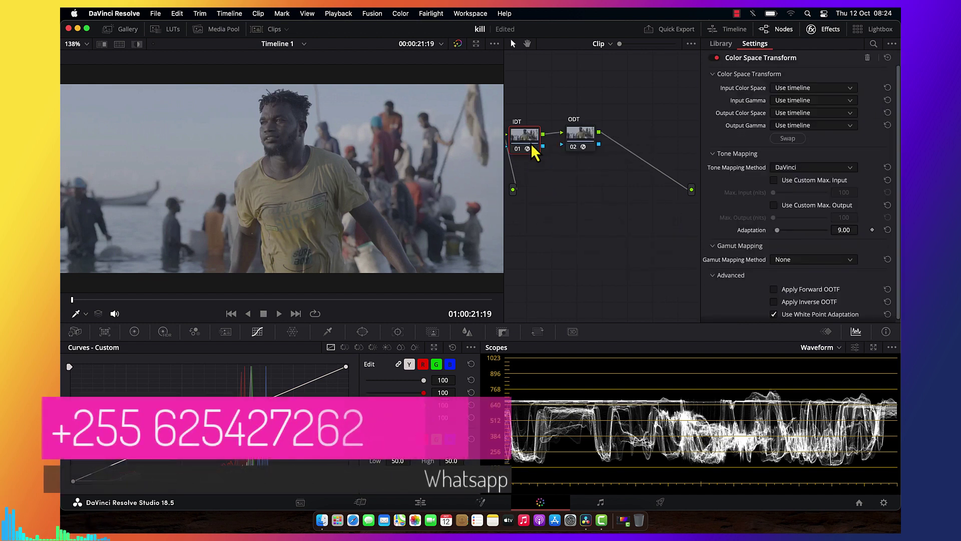
Set the input color space of the IDT node's Color Space Transform to Sony S-Gamut3.Cine.
click(787, 92)
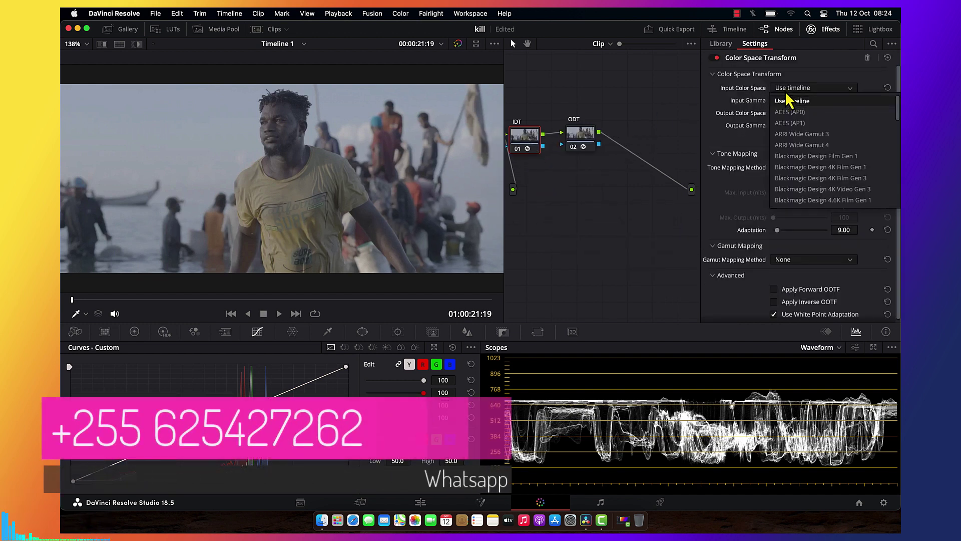
key(s)
key(s)
key(s)
key(s)
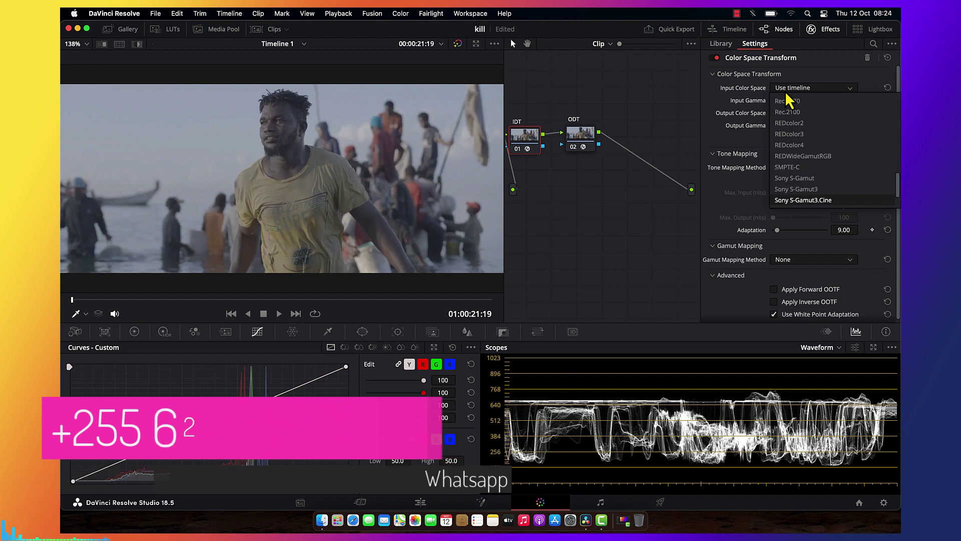
scroll(789, 101, down, 3)
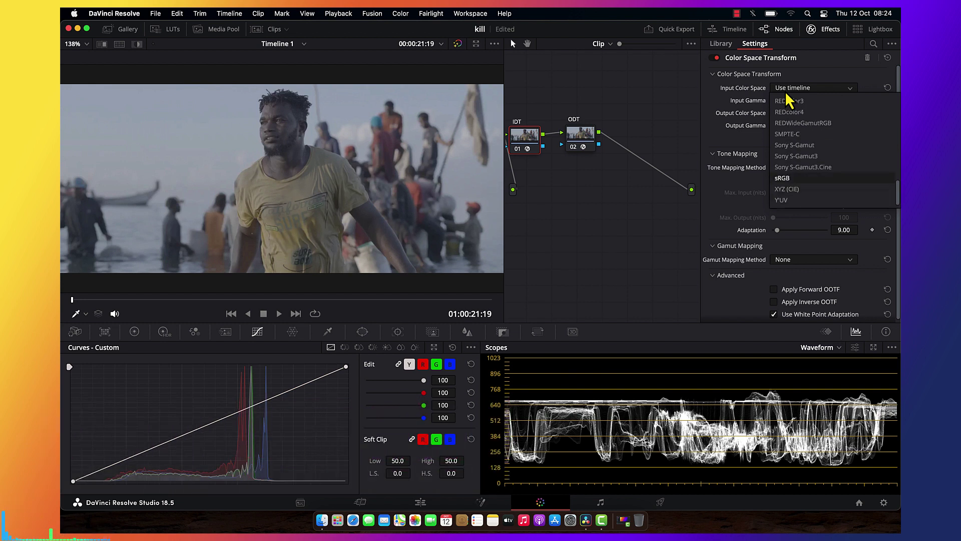
key(Up)
key(Return)
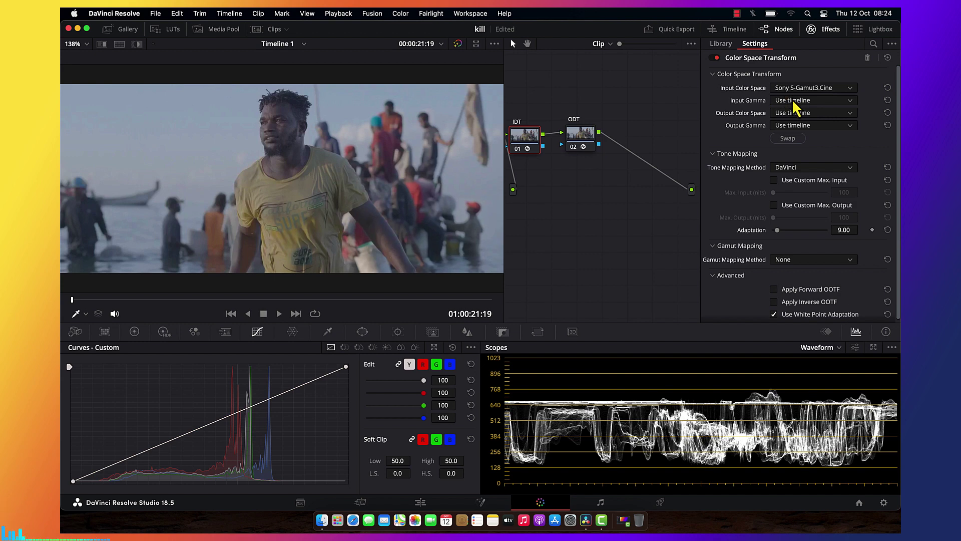
Set the IDT node's input gamma to Sony S-Log3.
click(795, 103)
key(s)
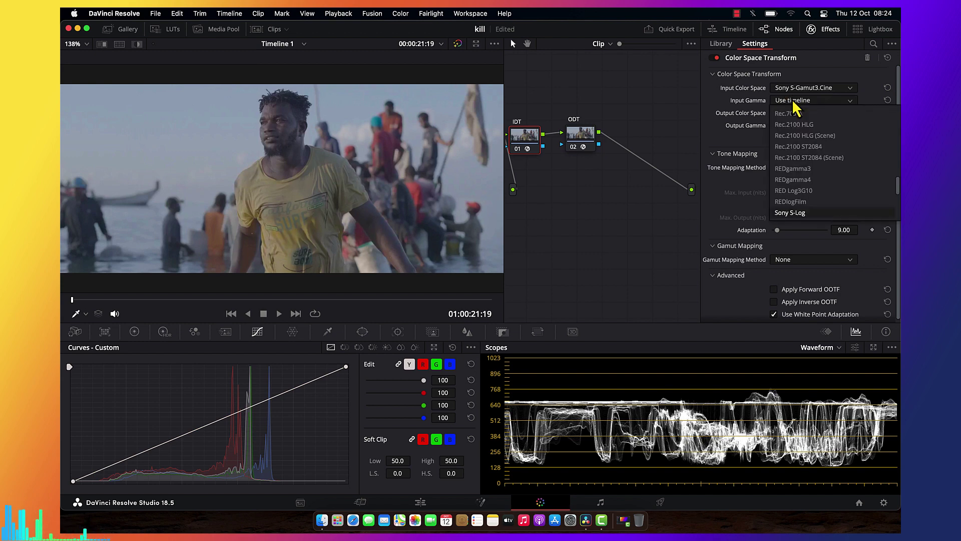
key(Down)
key(Down)
key(Return)
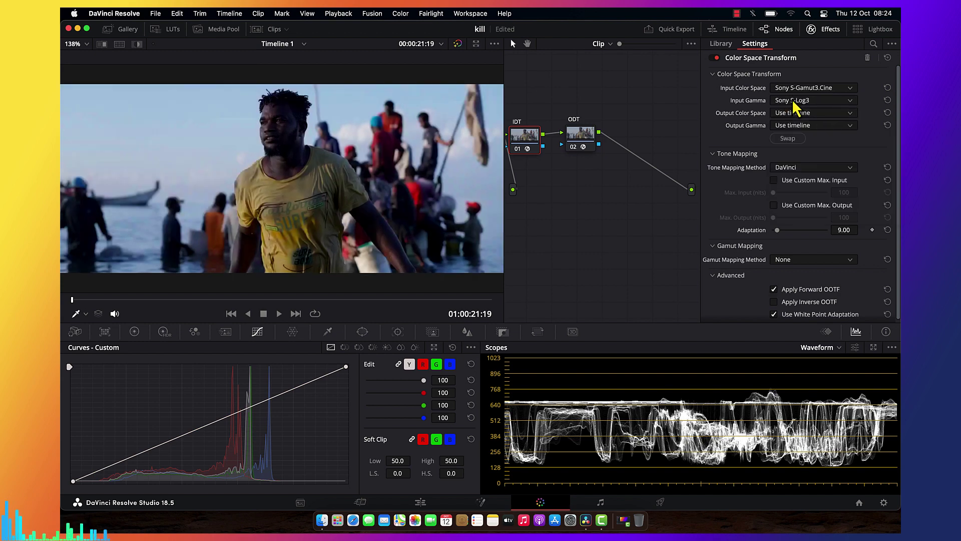
Set the IDT node's output color space to ARRI Wide Gamut 4.
click(789, 113)
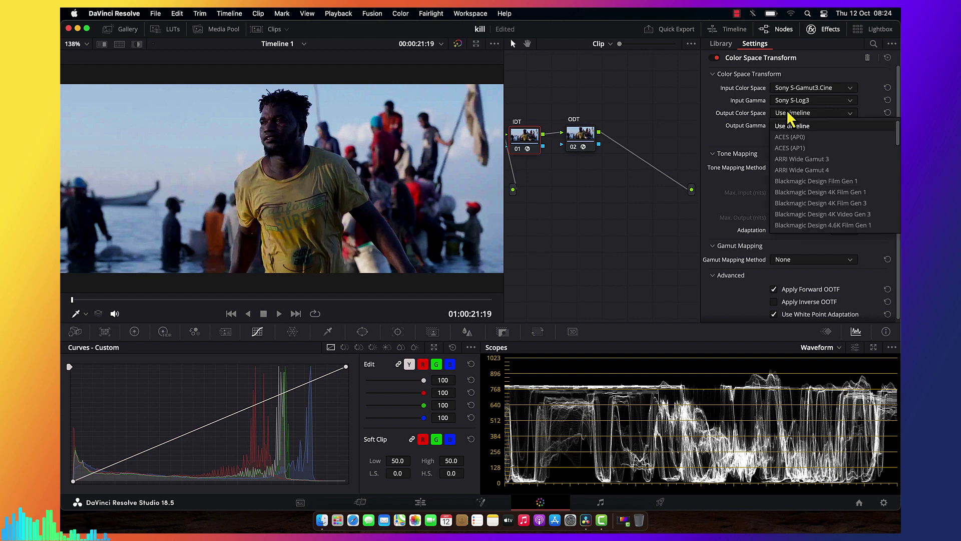
key(Down)
key(Down)
key(Down)
key(Down)
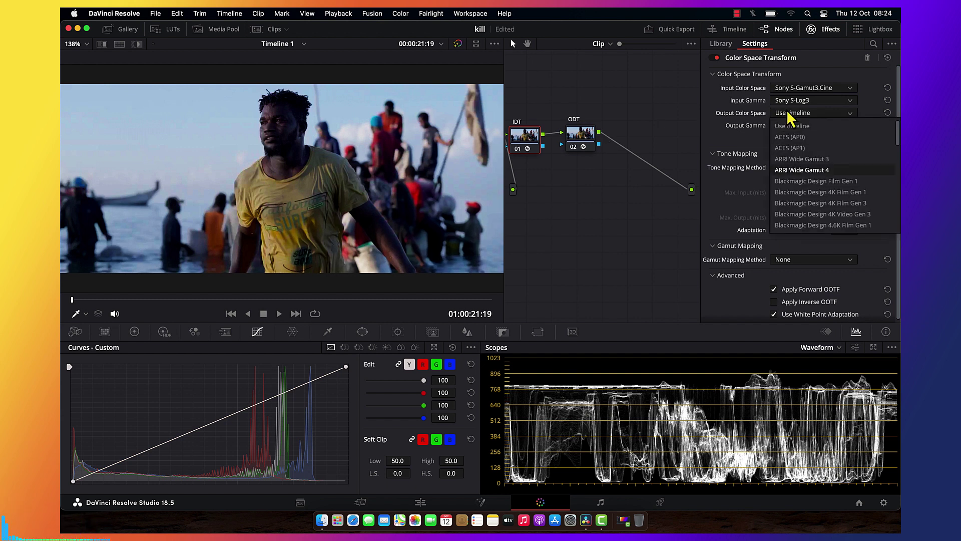
key(Return)
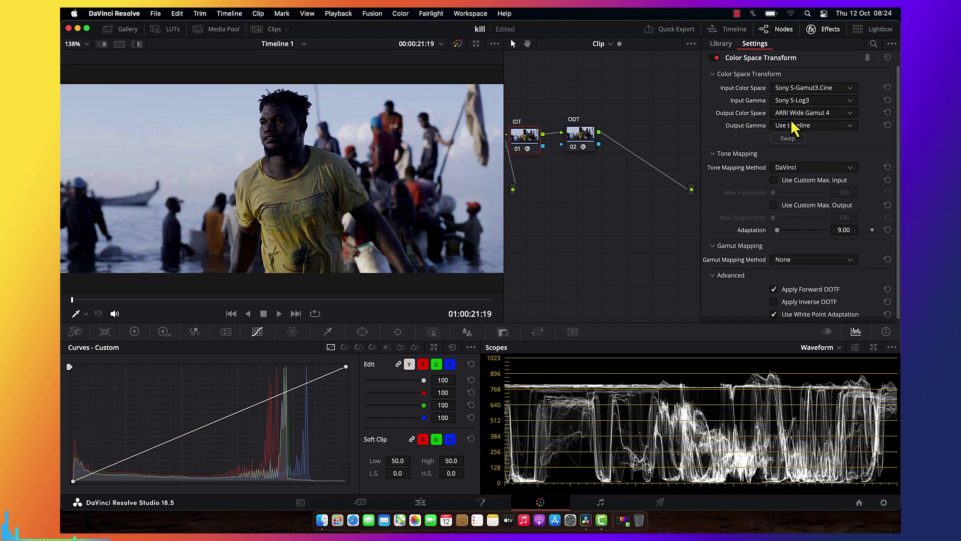
Set the IDT node's output gamma to ARRI LogC4.
click(795, 126)
key(Down)
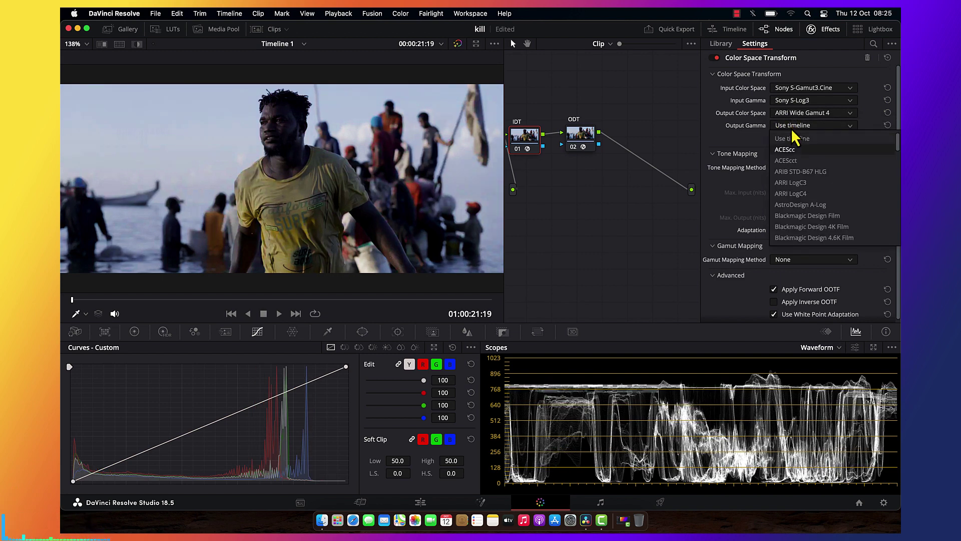
key(Down)
key(Down)
key(Down)
key(Down)
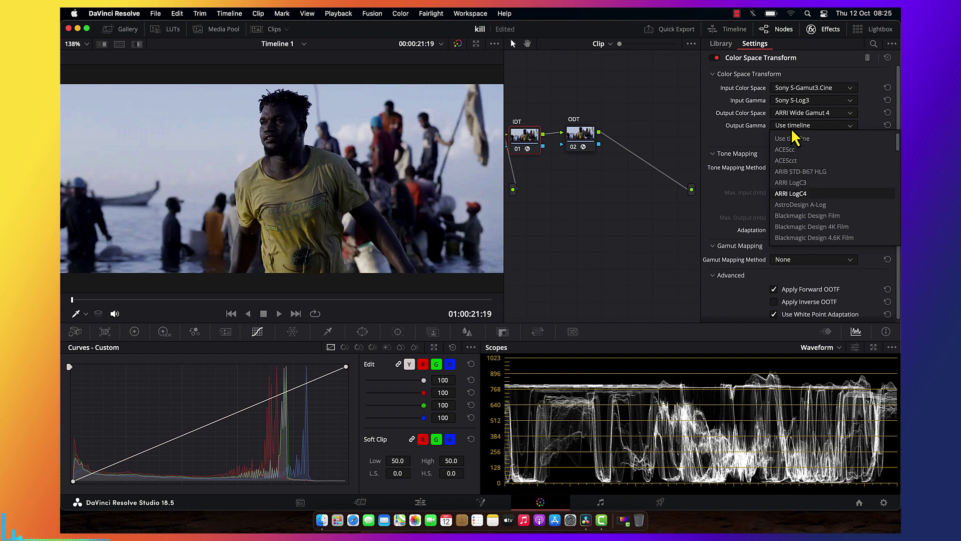
key(Return)
Set the input color space of the ODT node's Color Space Transform to ARRI Wide Gamut 4.
click(581, 134)
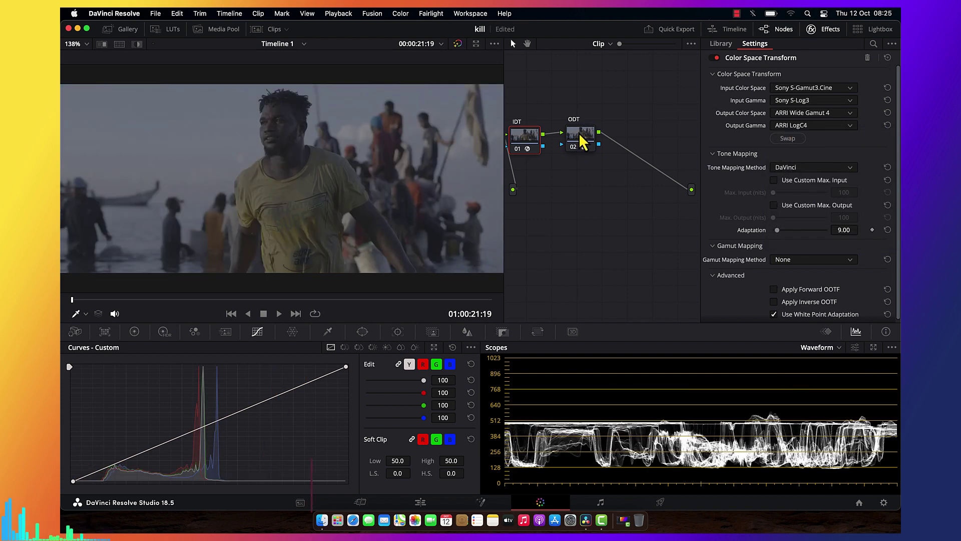
click(796, 88)
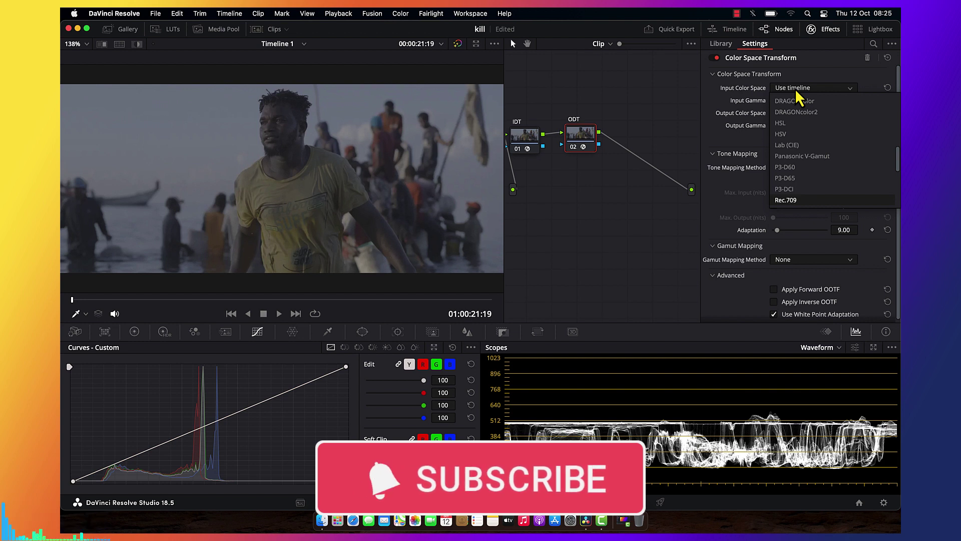
key(a)
key(Down)
key(Down)
key(Down)
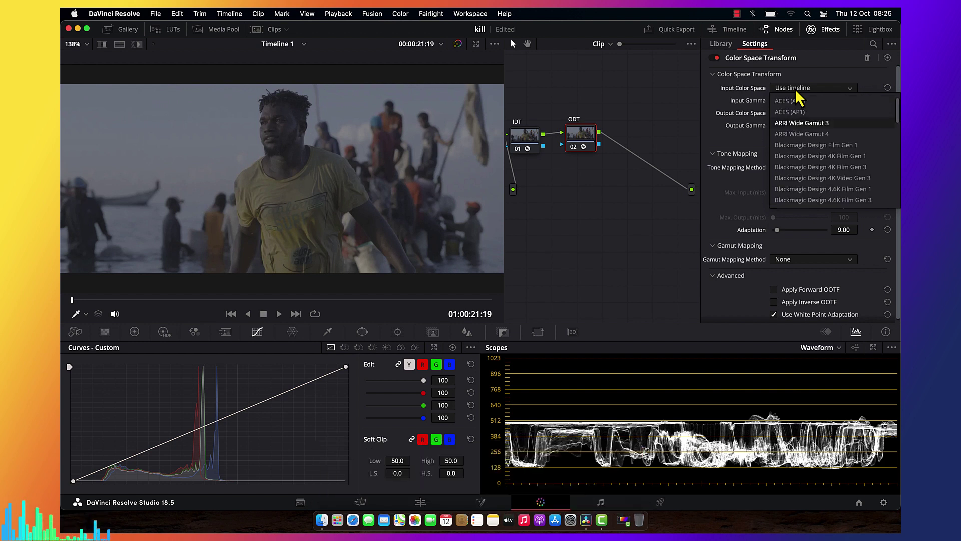
key(Return)
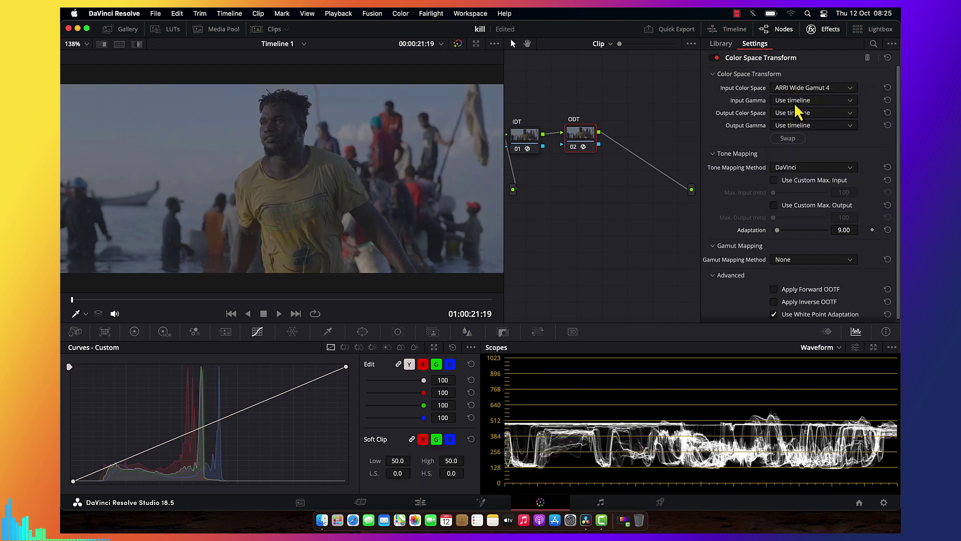
Set the ODT node's input gamma to ARRI LogC4.
click(795, 104)
key(Down)
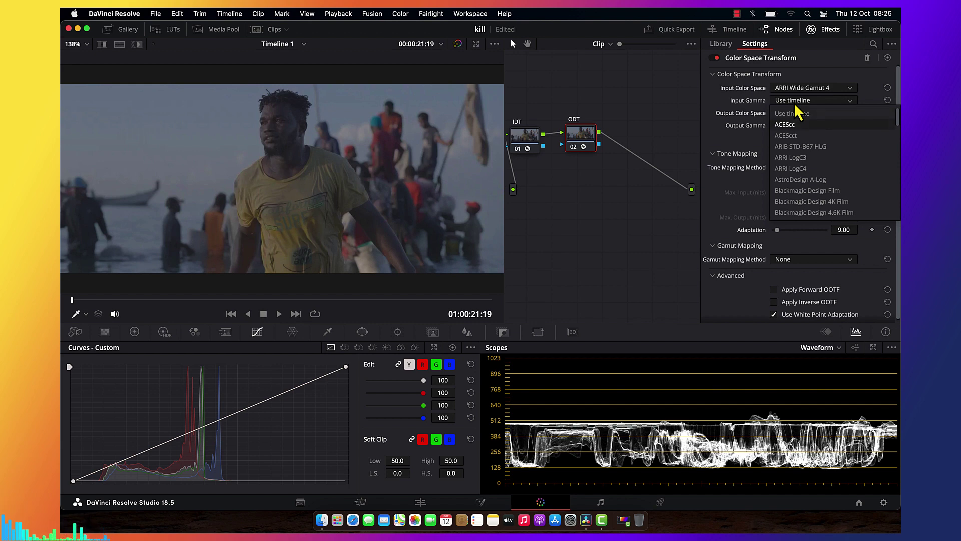
key(Down)
key(Down)
key(Down)
key(Down)
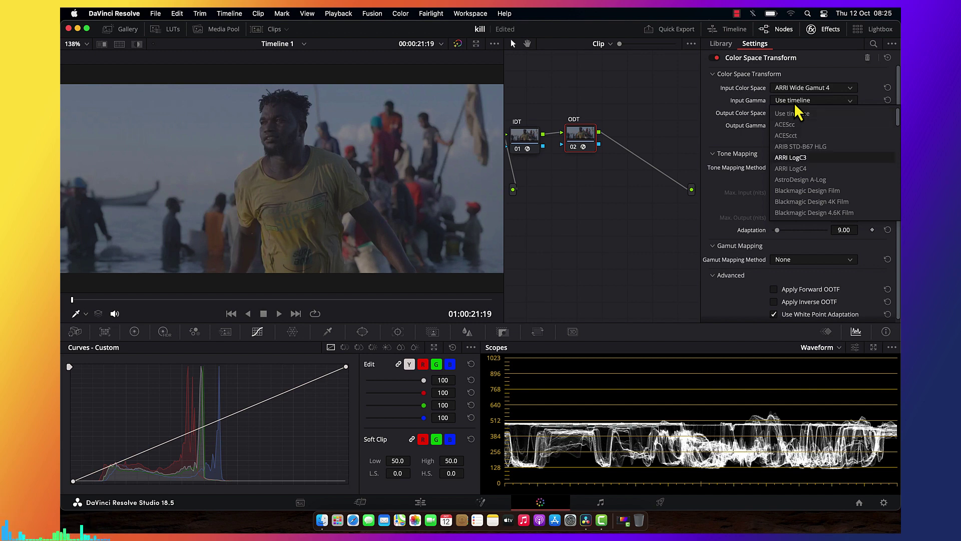
key(Return)
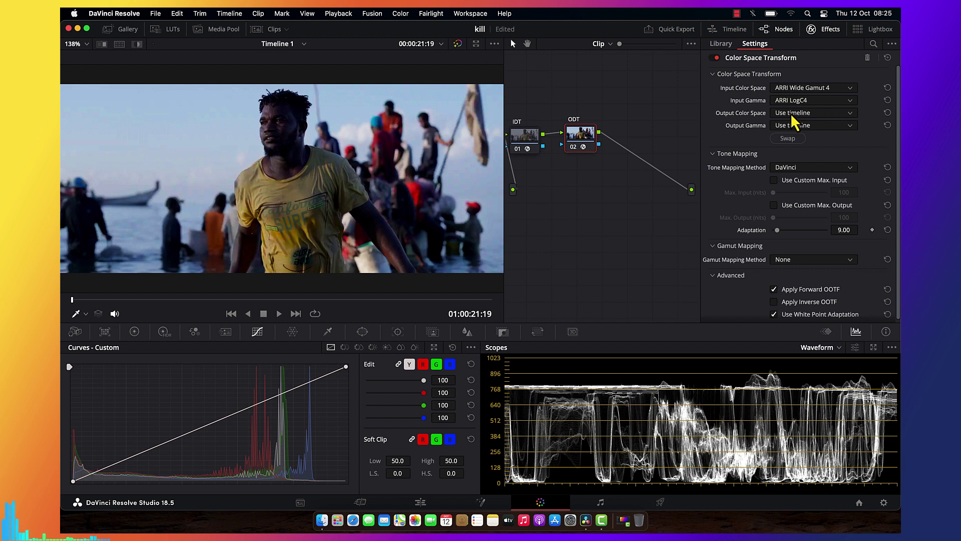
Set the ODT node's output color space to Rec.709 with output gamma Gamma 2.4, and hide the effect settings.
click(792, 115)
key(r)
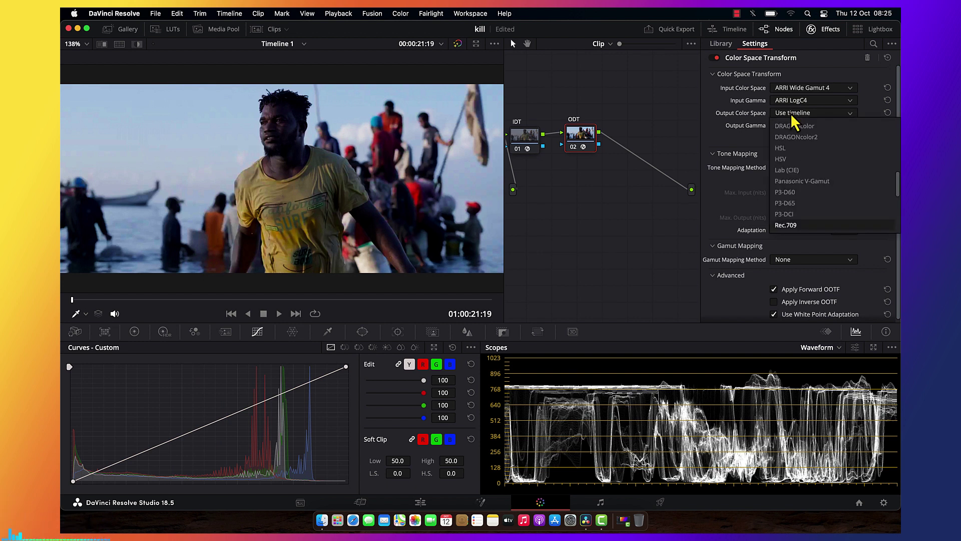
key(Return)
click(827, 126)
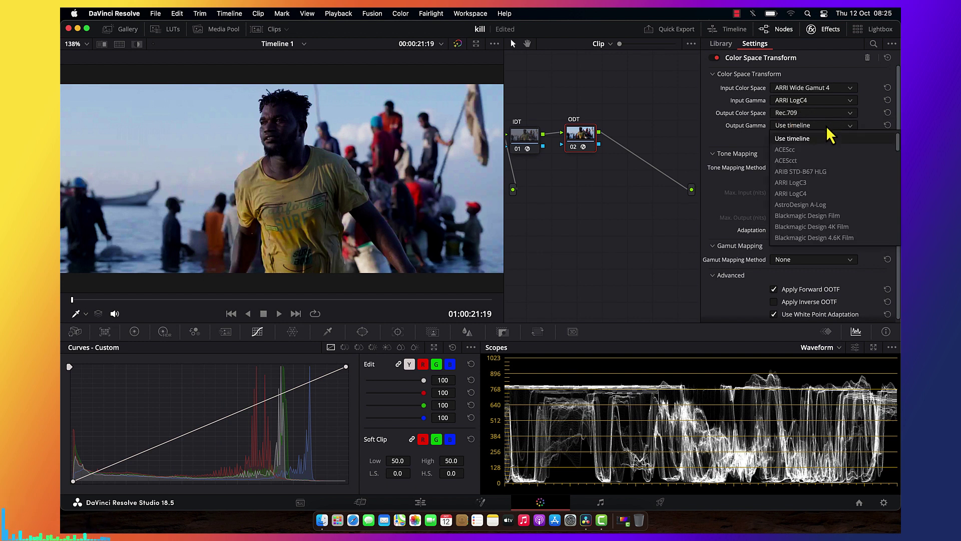
key(g)
key(Down)
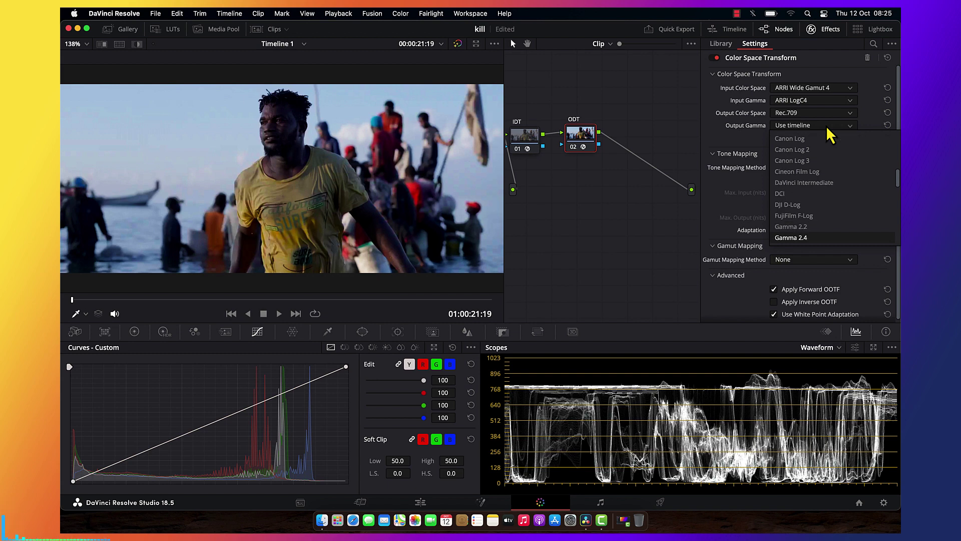
key(Return)
click(829, 31)
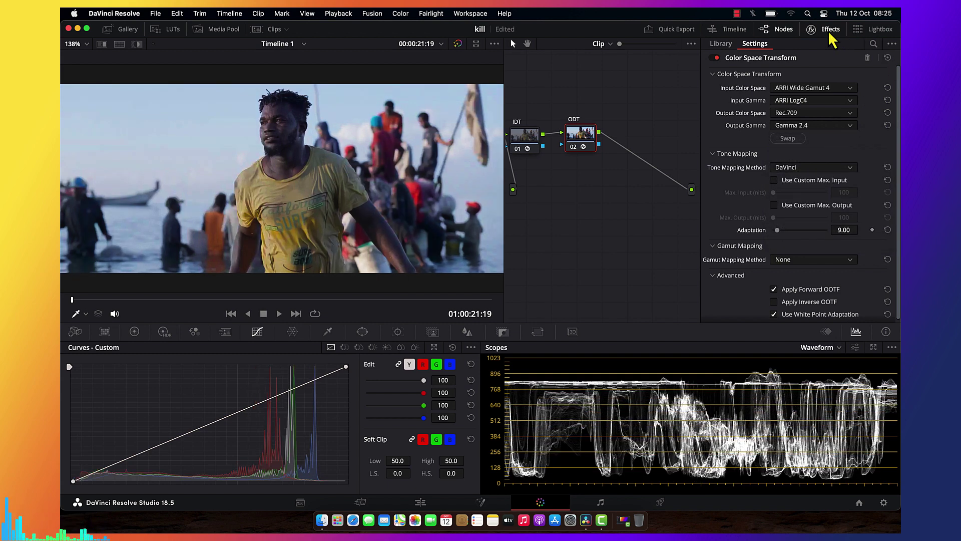
Space the ODT node farther from the IDT node and check the transformed clip in full screen.
drag(630, 134, 778, 138)
key(super+f)
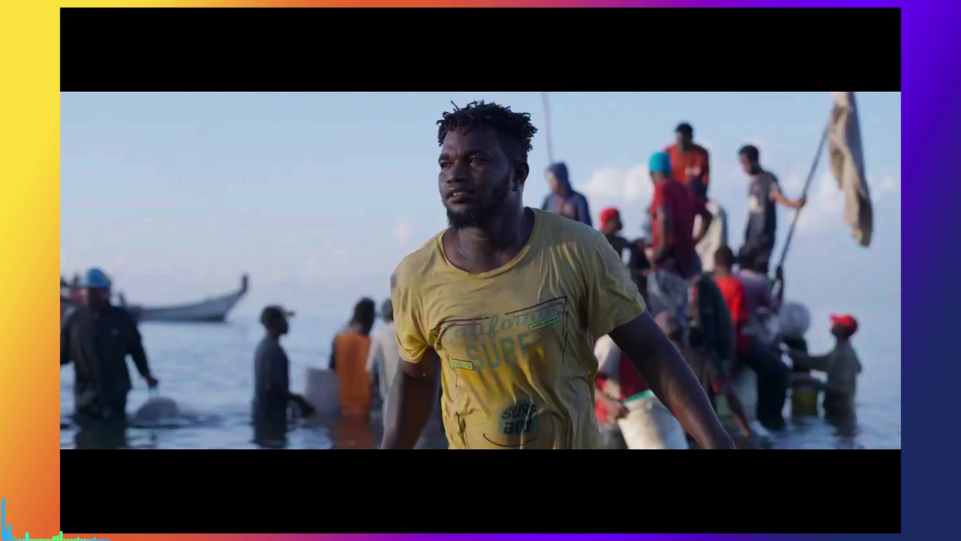
key(super+f)
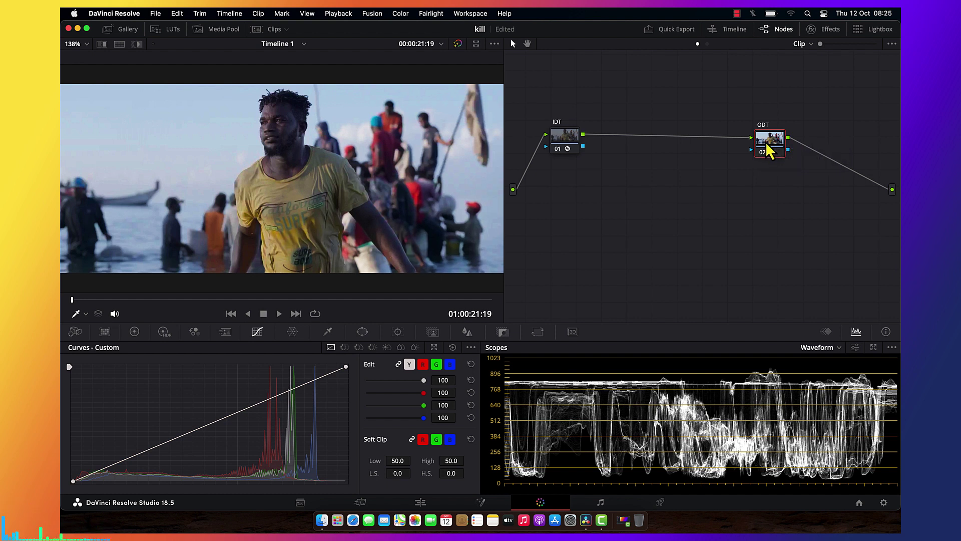
click(826, 33)
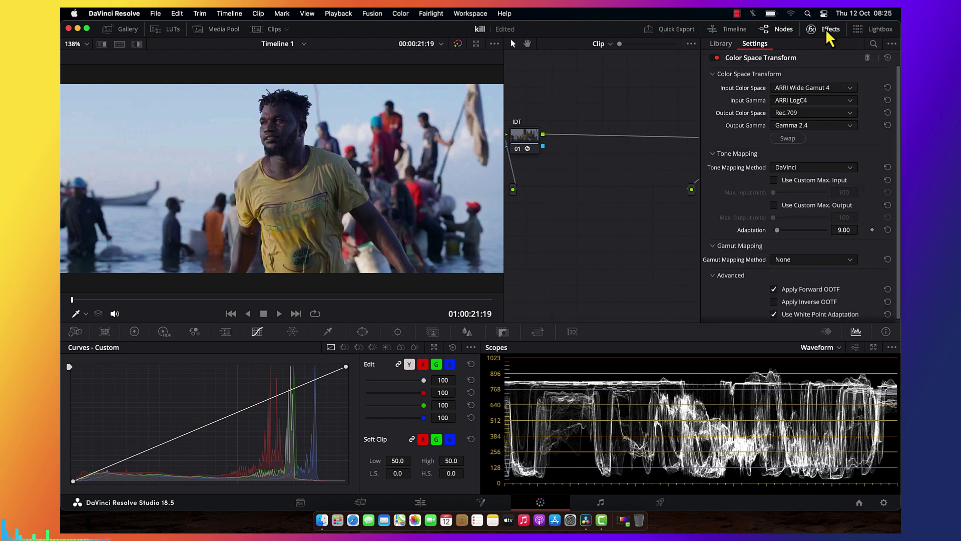
click(827, 34)
drag(769, 147, 682, 149)
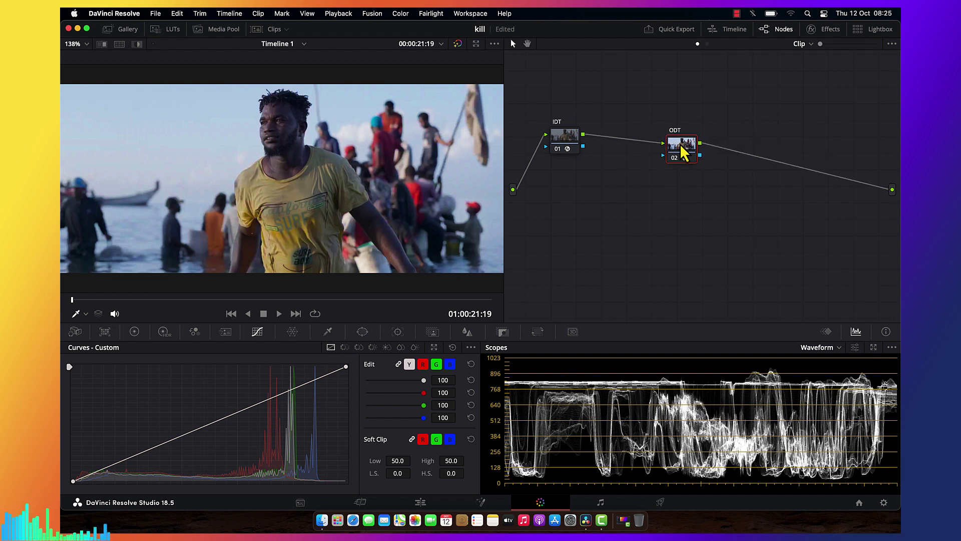
Set the ODT node's output gamma to Cineon Film Log and hide the effect settings.
click(828, 30)
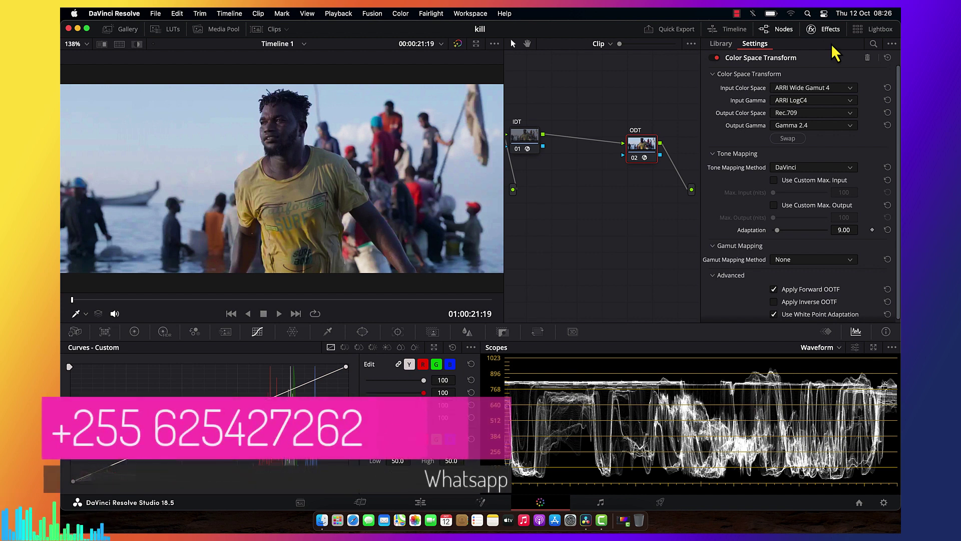
click(826, 127)
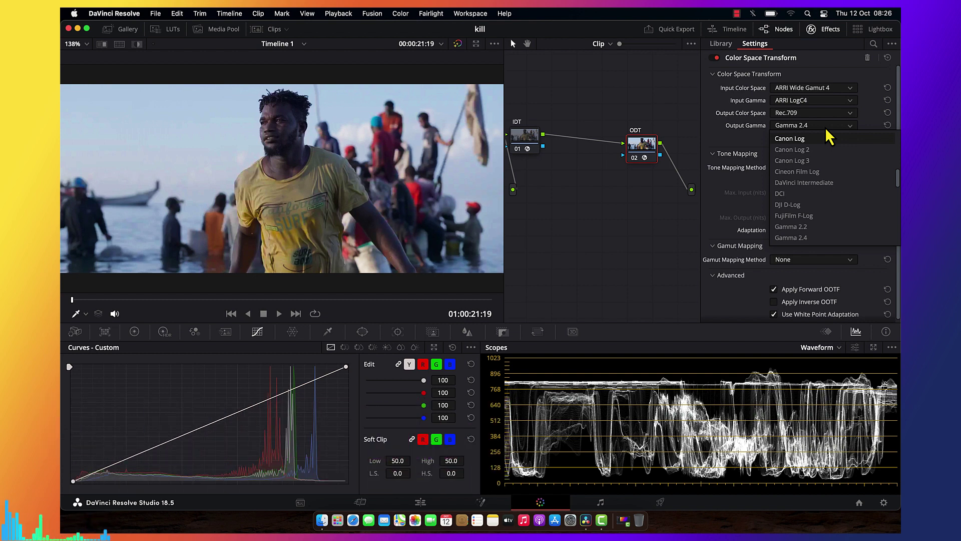
key(Down)
key(Down)
key(Down)
key(Return)
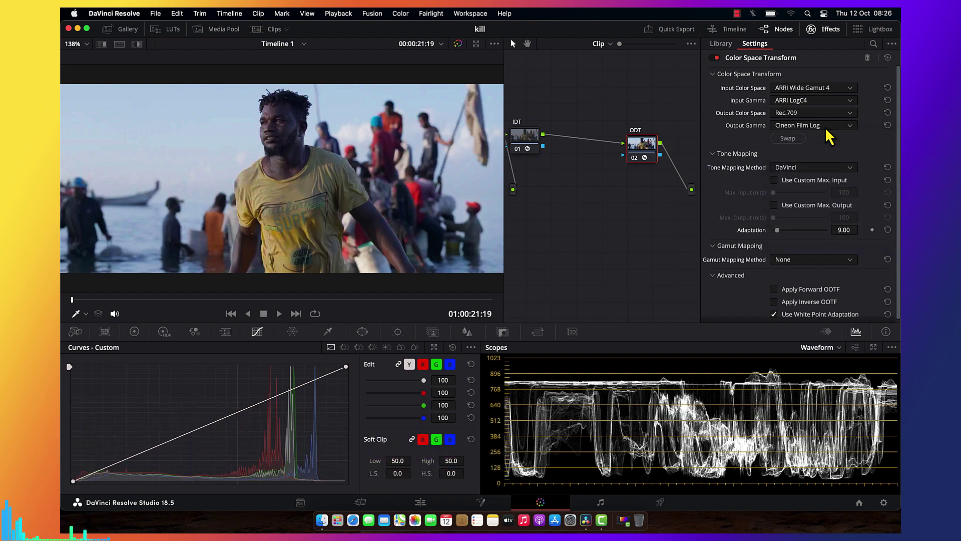
click(839, 33)
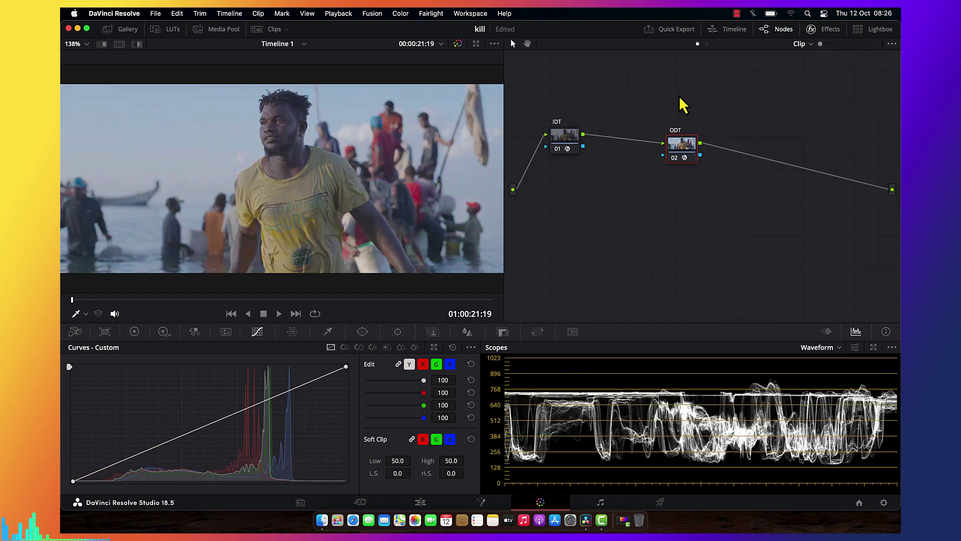
Add a serial node after the ODT node and label it FPE.
key(alt+s)
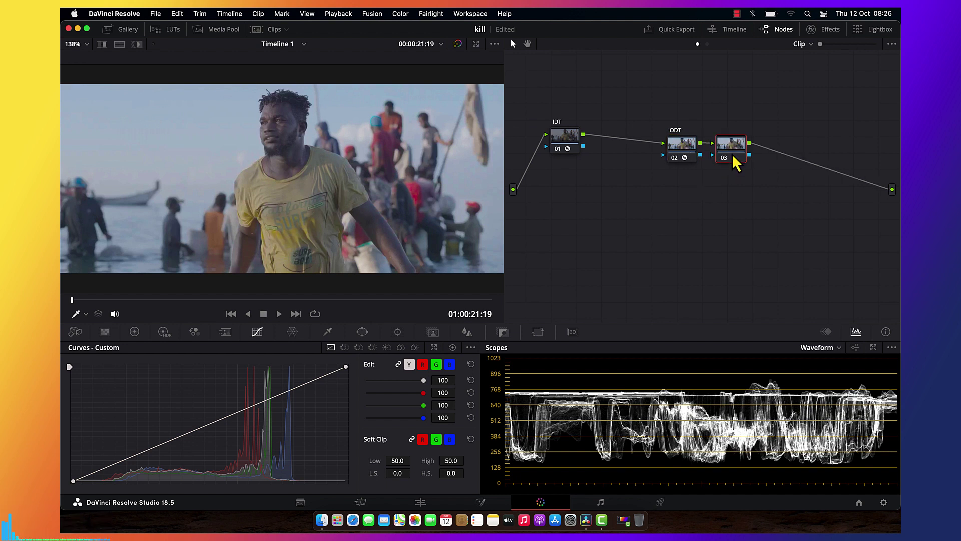
right_click(734, 159)
click(757, 181)
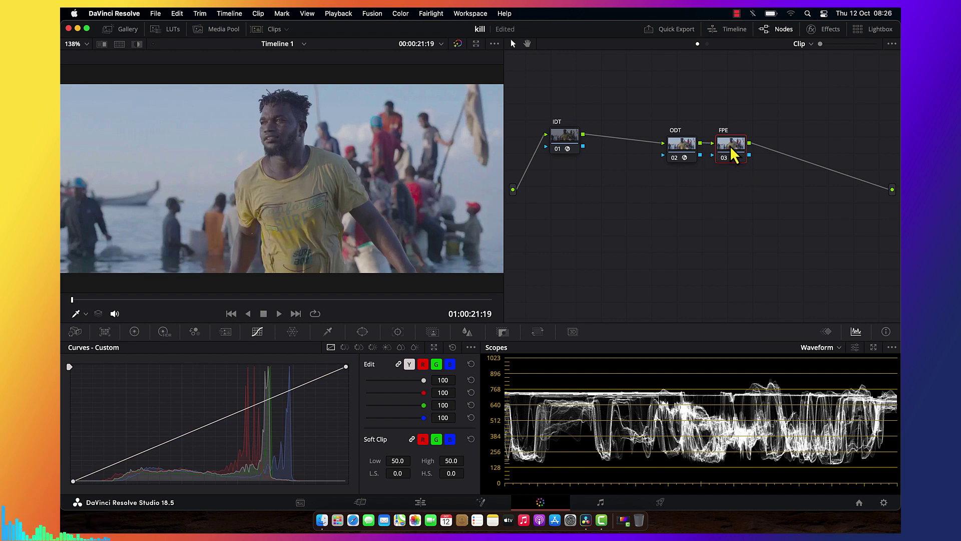
Apply the Film Looks LUT Rec709 Kodak 2383 D55 to the FPE node and shift the ODT and FPE nodes away from IDT.
right_click(730, 146)
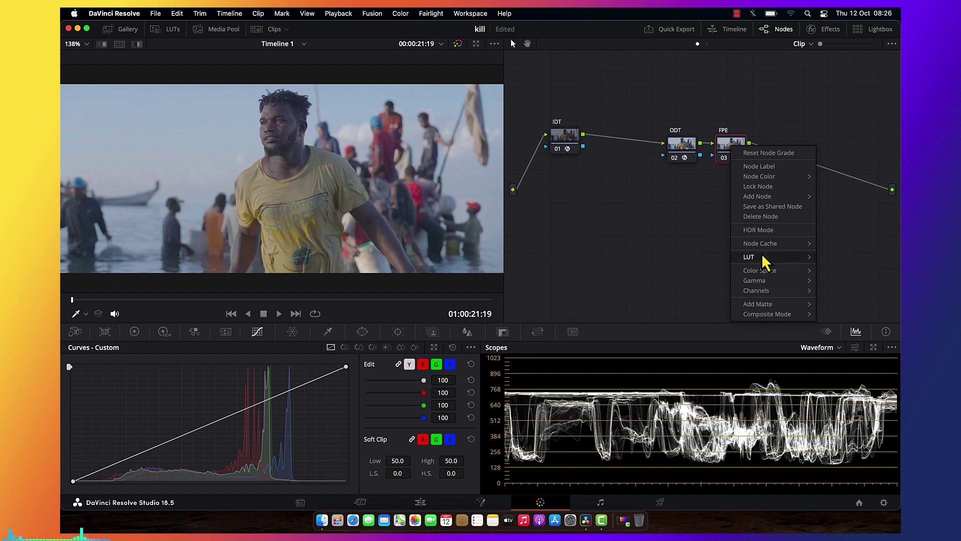
mouse_move(758, 271)
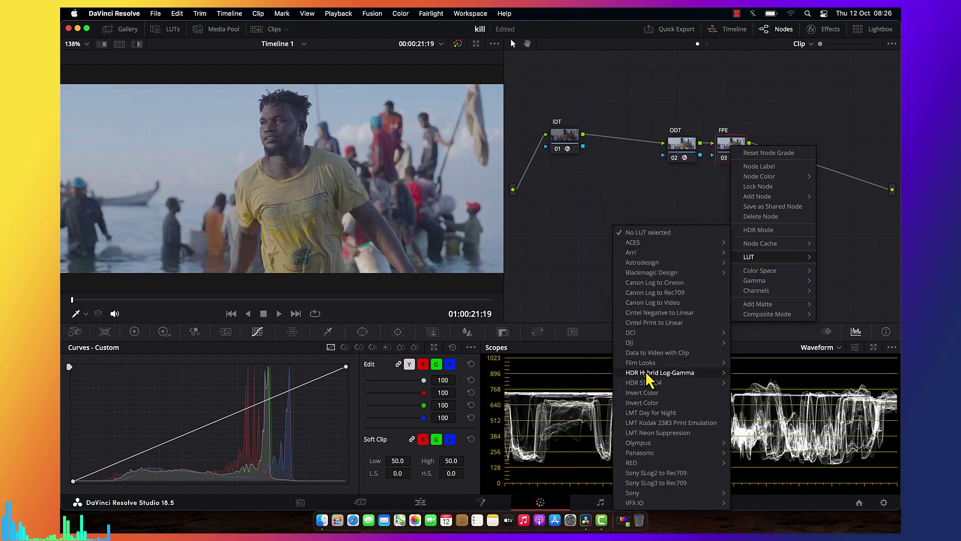
mouse_move(649, 366)
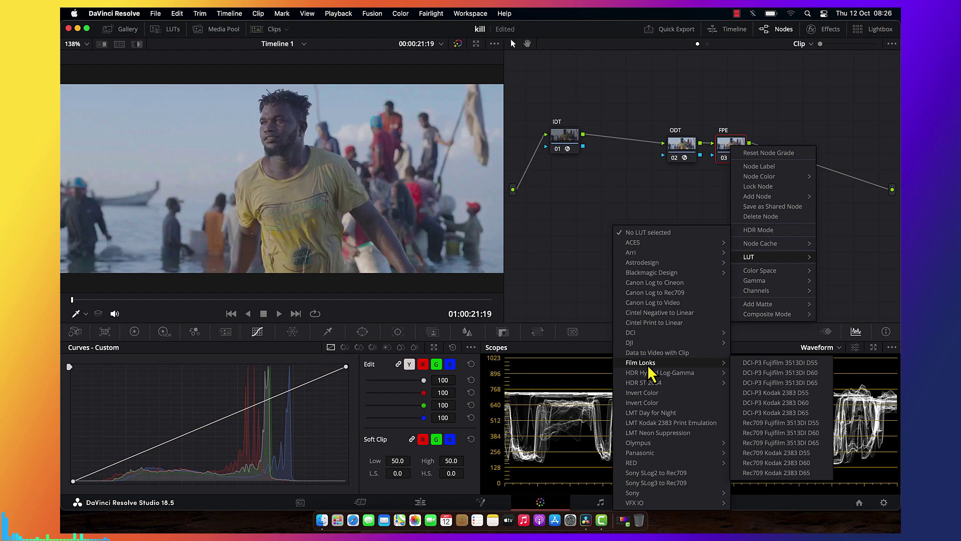
click(794, 453)
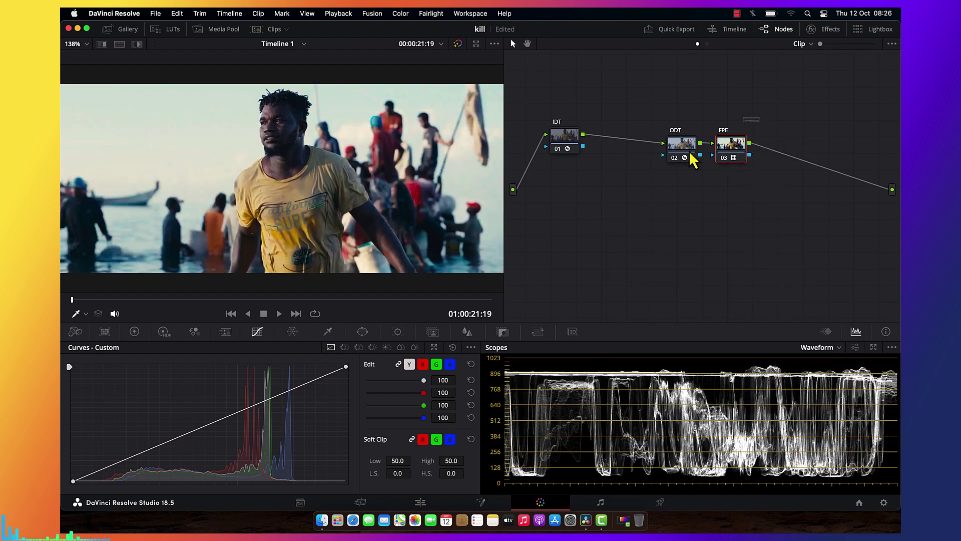
drag(689, 156, 788, 150)
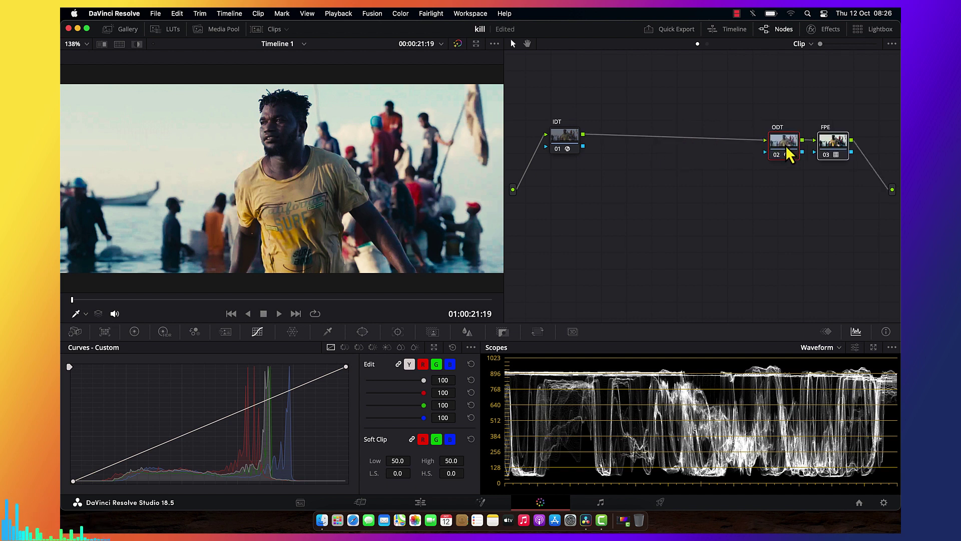
Insert a serial node after IDT, place it beside the ODT node and check the image in full screen.
click(567, 152)
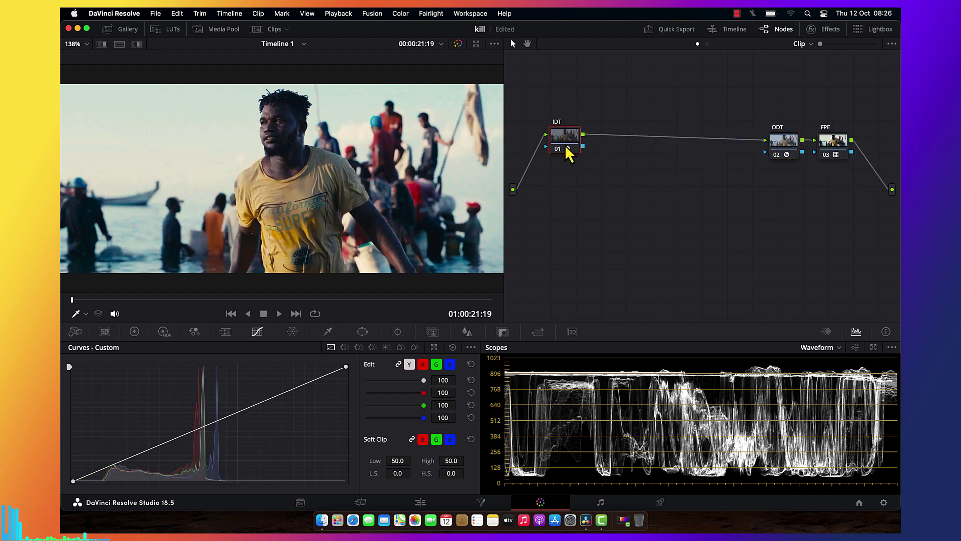
key(alt+s)
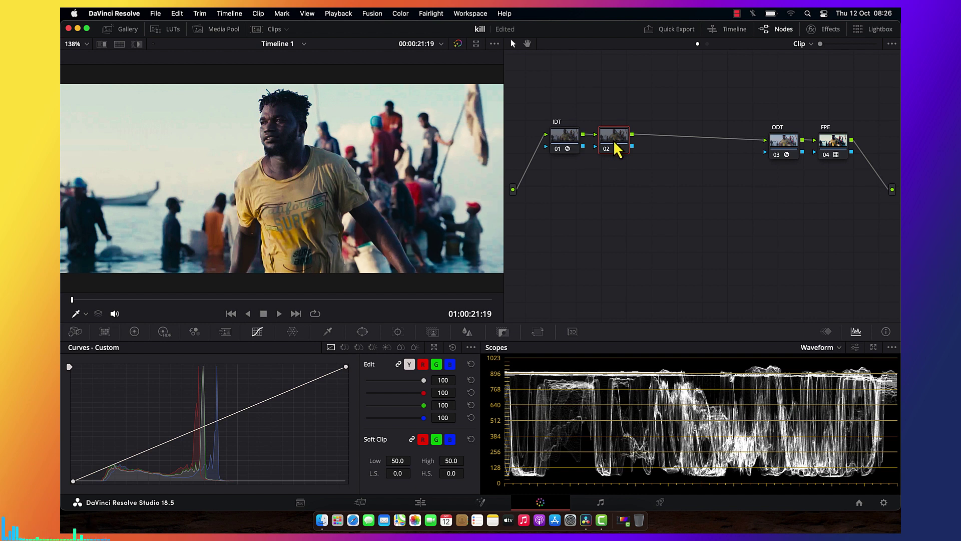
drag(627, 145, 740, 154)
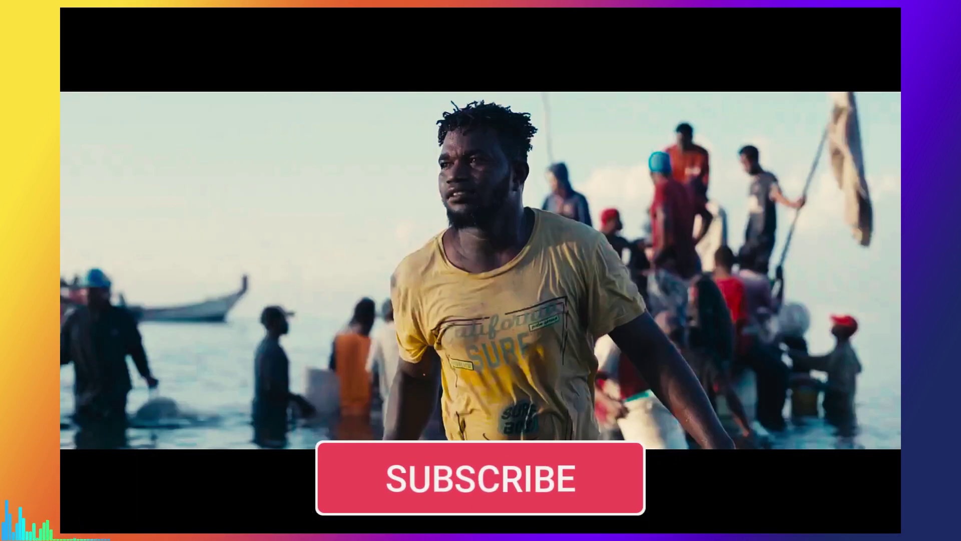
key(Escape)
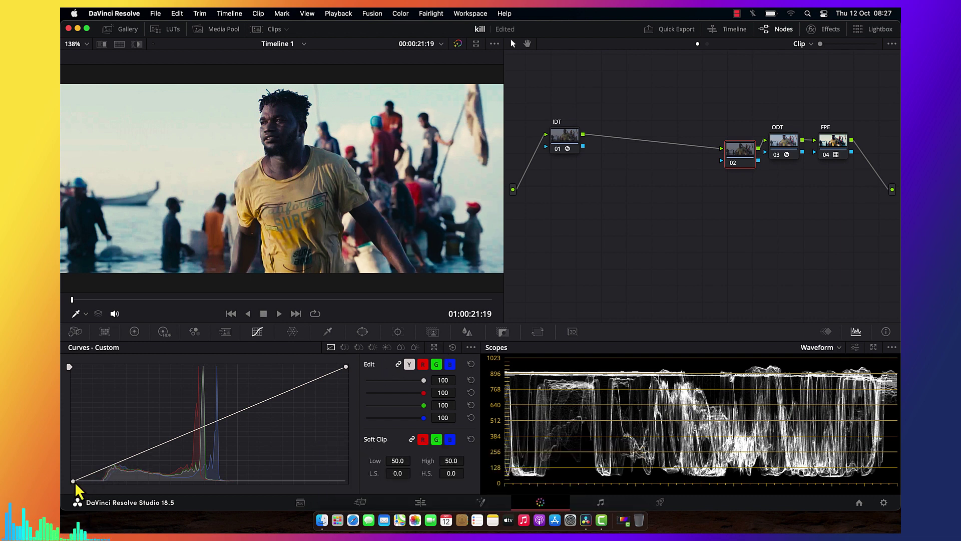
Try lifted blacks and lowered shadows on the new node's custom curve, and discard the node.
drag(74, 482, 73, 478)
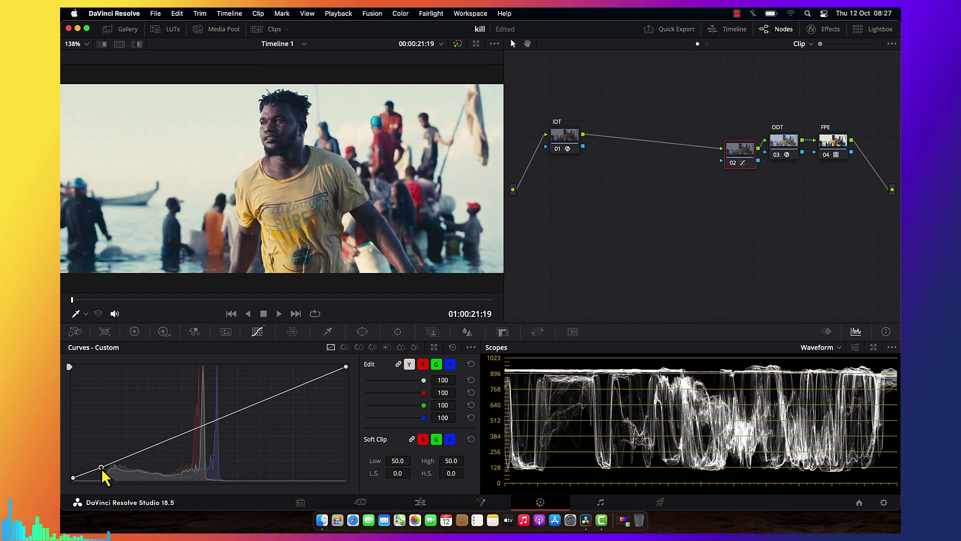
drag(108, 464, 116, 466)
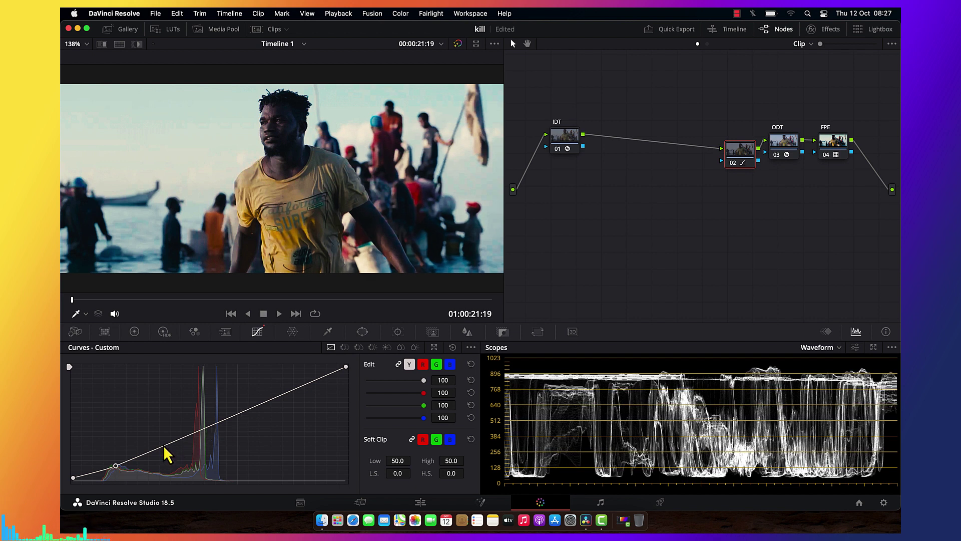
click(453, 347)
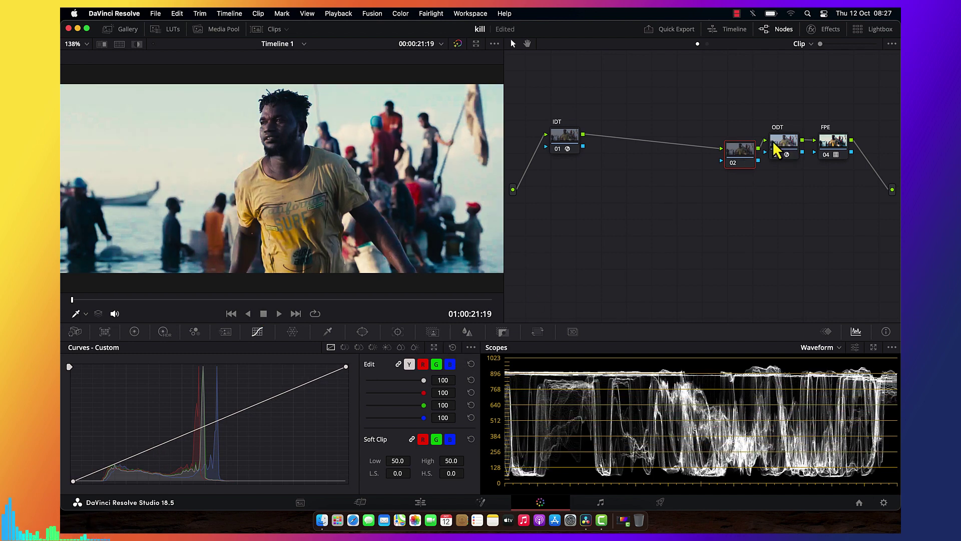
key(Delete)
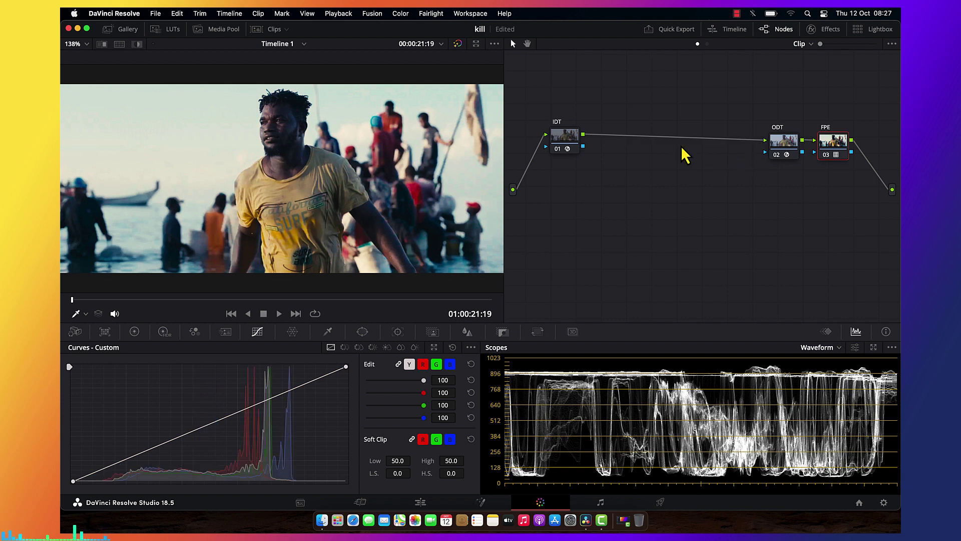
Add a serial node after IDT with a parallel node beneath it, and place their mixer close to the ODT node.
click(565, 145)
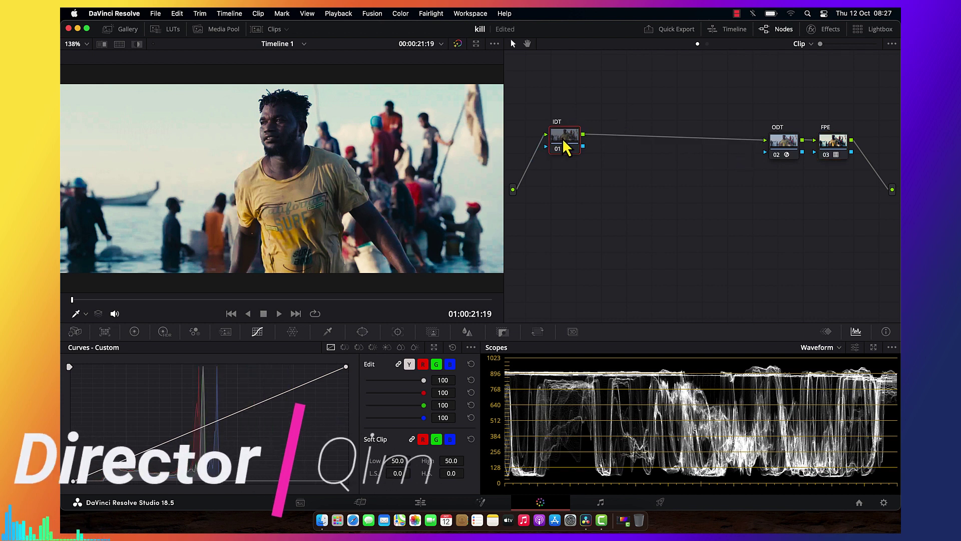
key(alt+s)
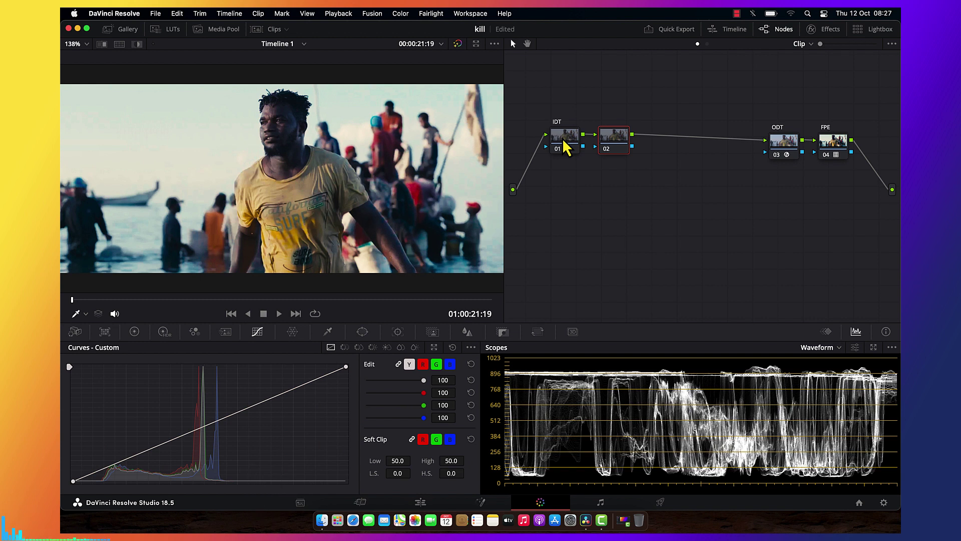
key(alt+p)
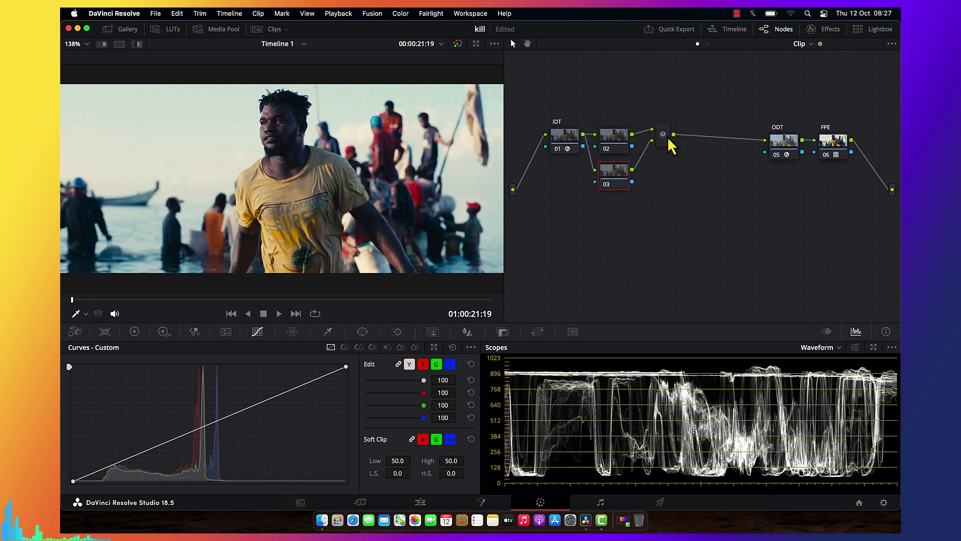
drag(665, 138, 750, 138)
Raise the upper branch above the IDT node and extend both the upper and lower branches with two more serial nodes each.
drag(611, 150, 611, 98)
key(alt+s)
key(alt+s)
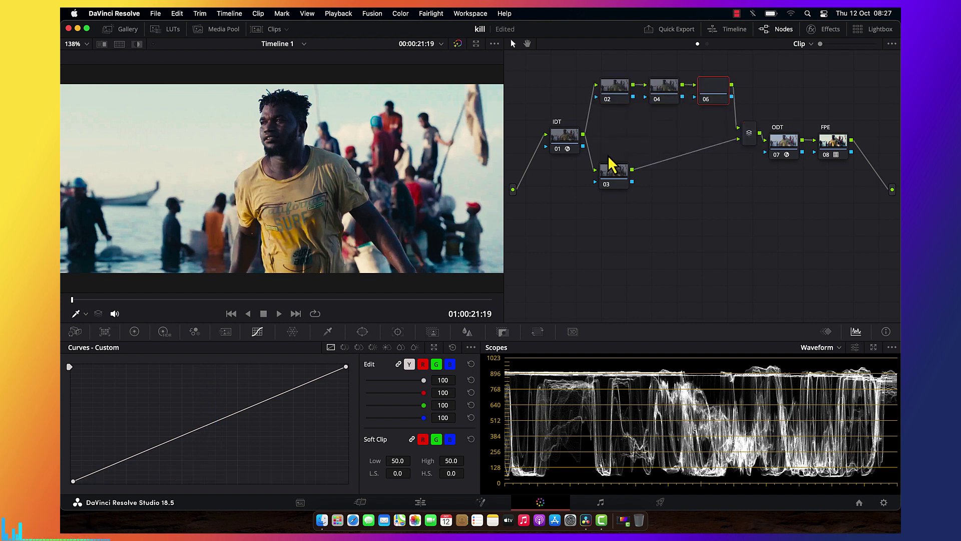
click(613, 175)
key(alt+s)
key(alt+s)
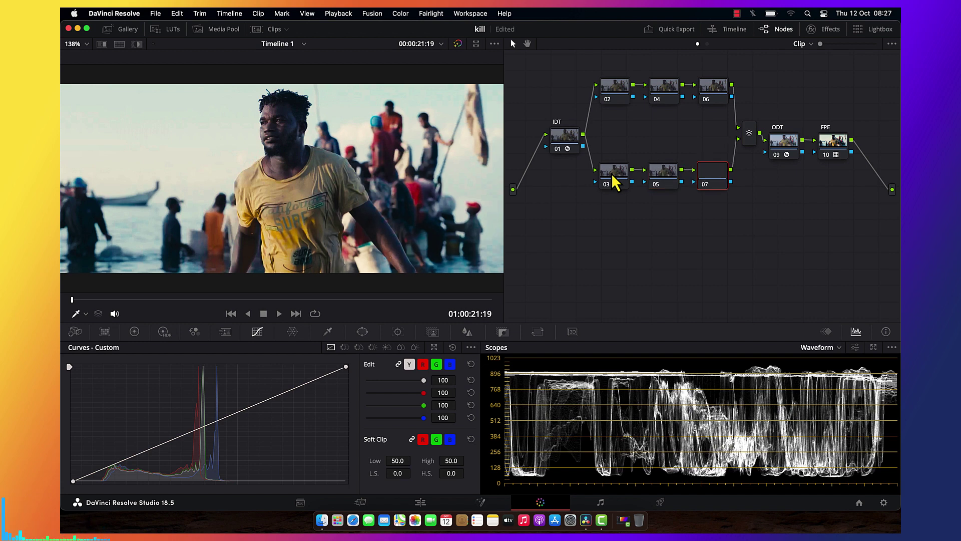
On node 02, set the primaries Shadows to -10.00 and Highlights to -15.50.
click(621, 96)
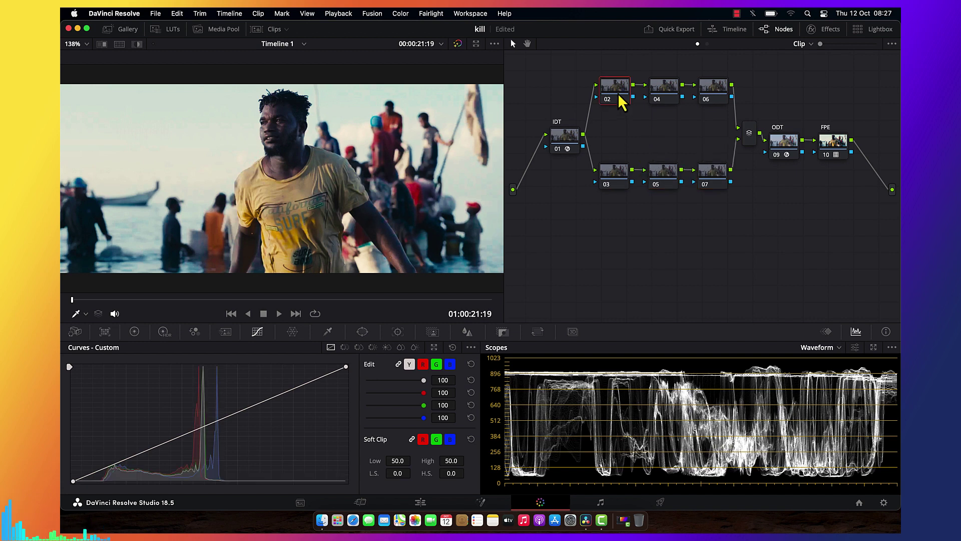
click(134, 331)
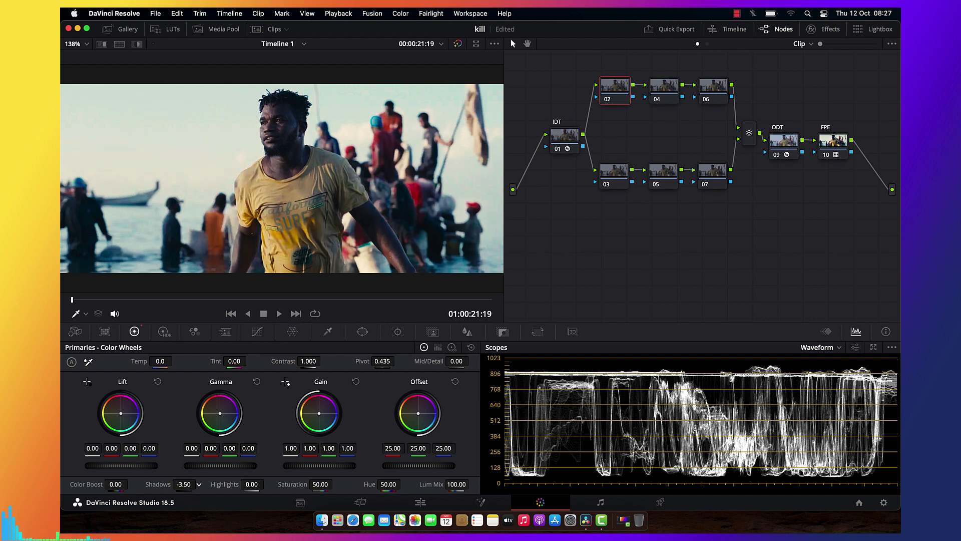
drag(199, 484, 181, 484)
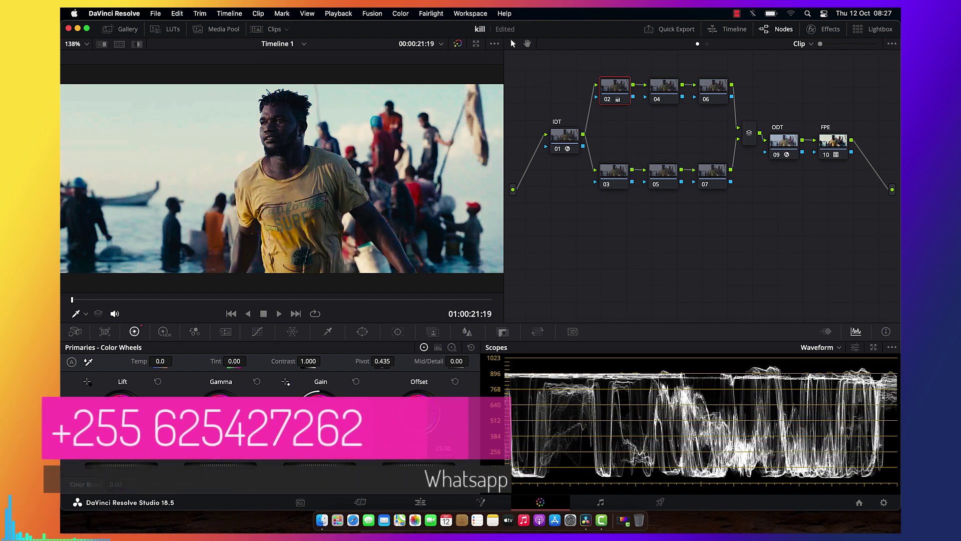
drag(320, 415, 316, 410)
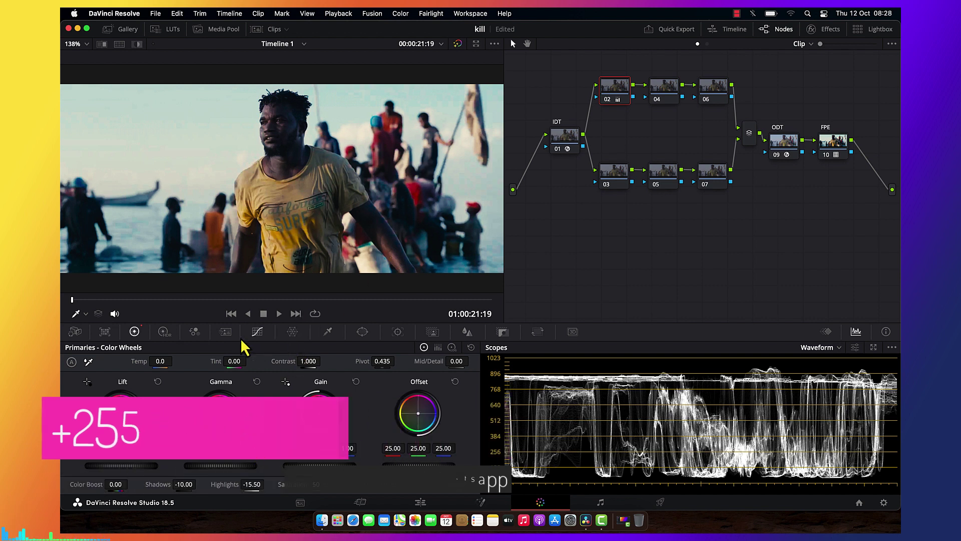
Lower node 02's HDR Global exposure to -0.08 and check the image in full screen.
click(164, 331)
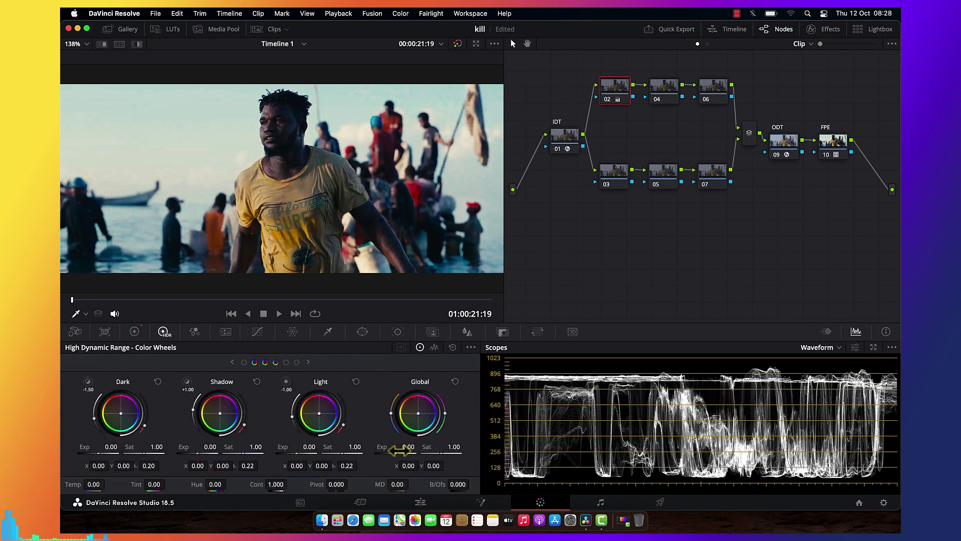
drag(407, 446, 402, 447)
key(super+f)
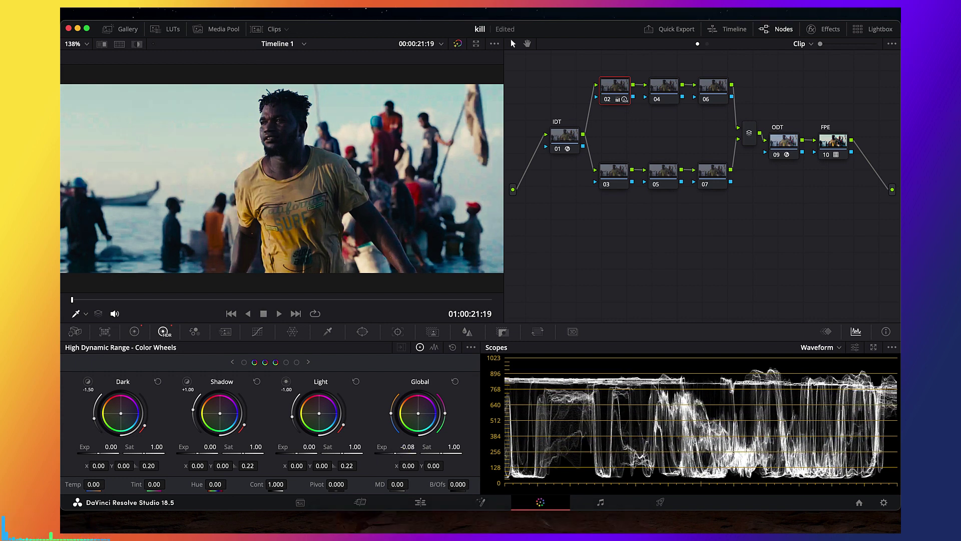
mouse_move(626, 79)
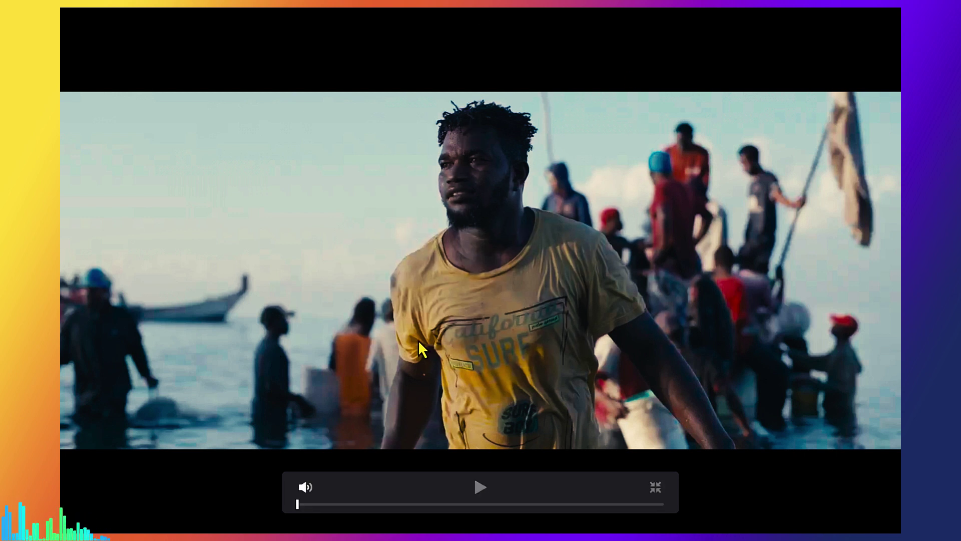
key(super+f)
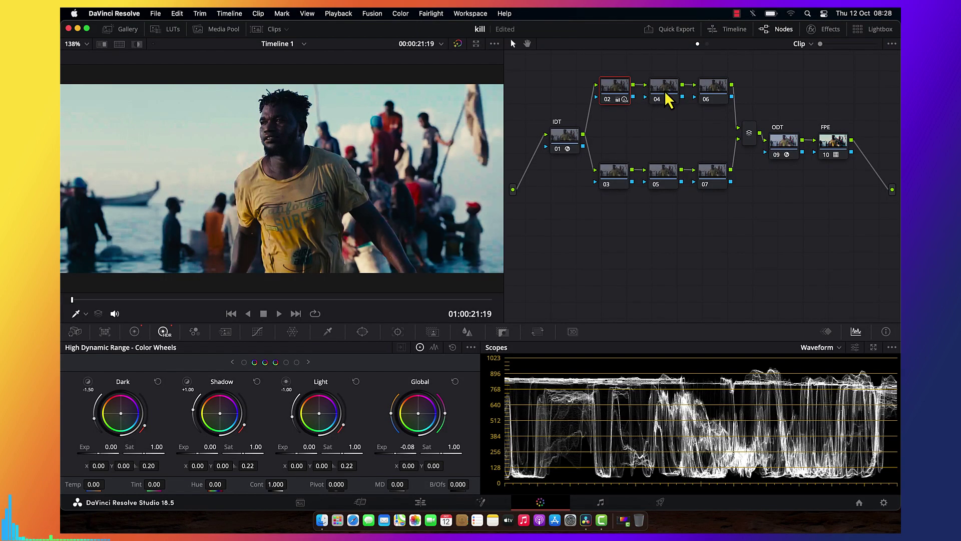
Show the custom curve for node 04 and turn on editable splines.
click(667, 99)
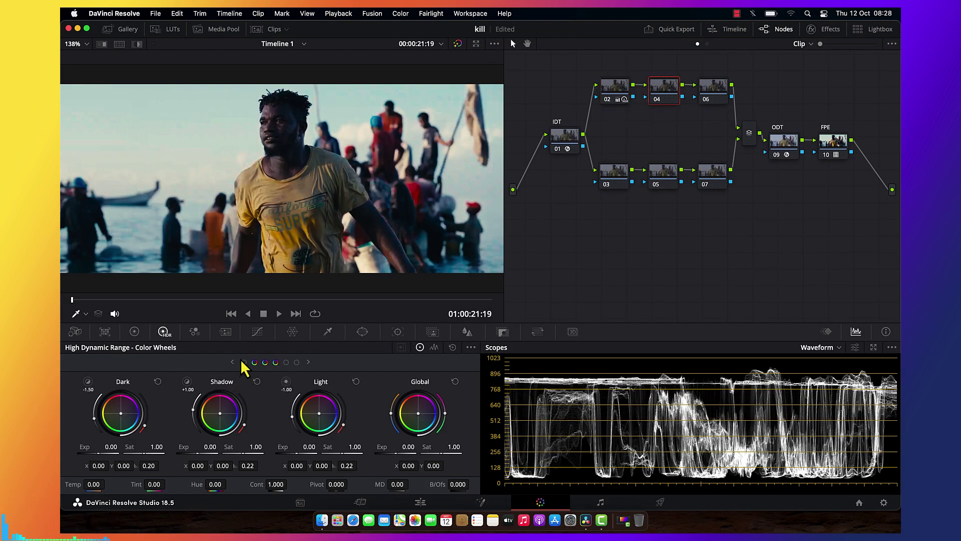
click(255, 336)
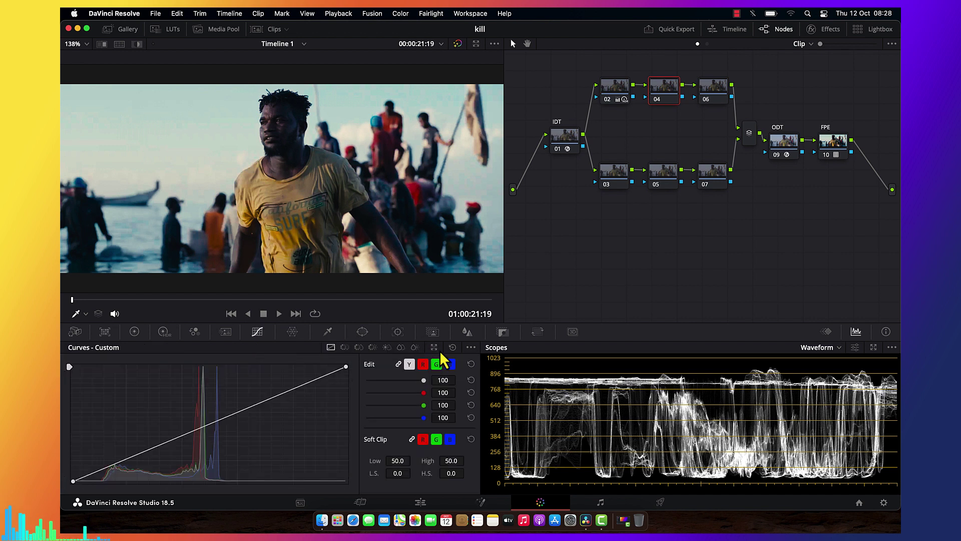
click(471, 347)
click(500, 423)
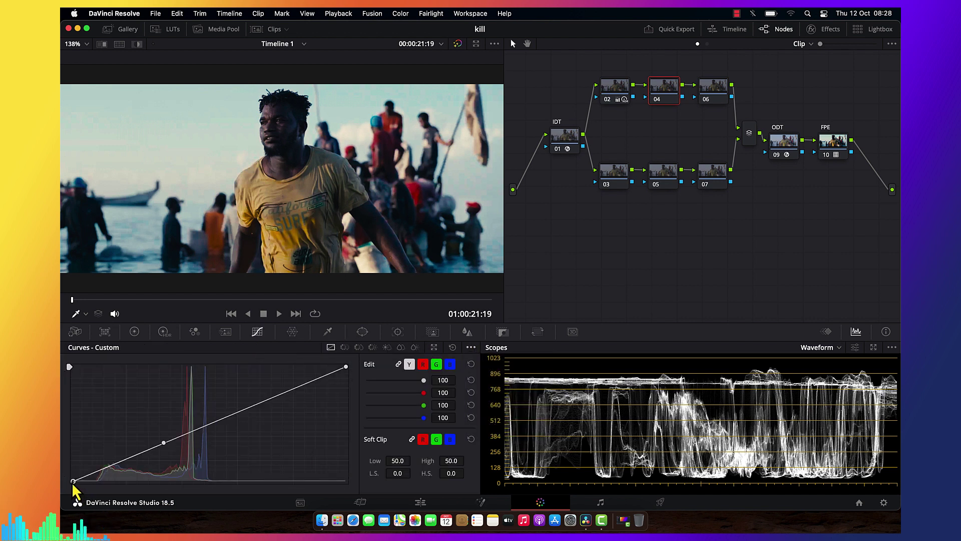
Shape a gentle S-curve on node 04 by lowering the black point's spline handle and raising the white point's handle.
click(165, 444)
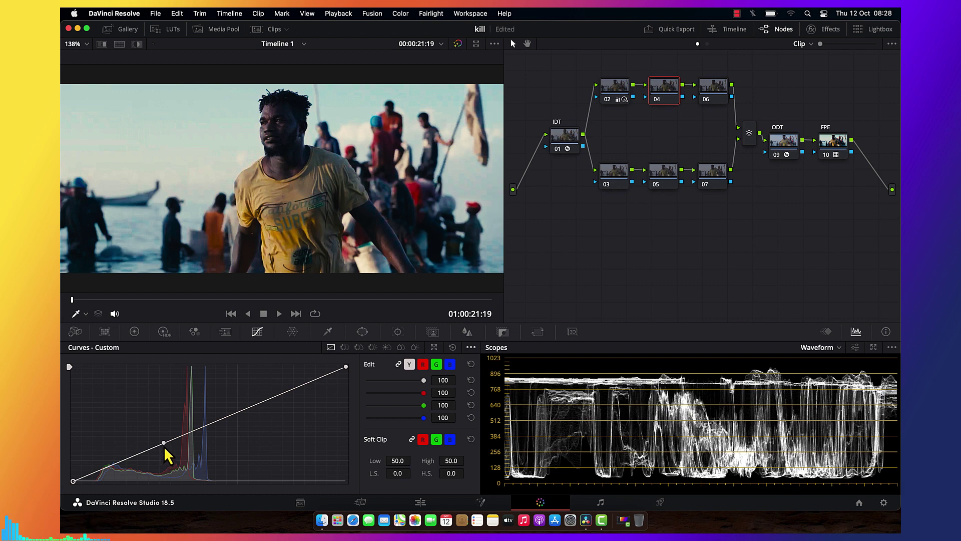
drag(165, 448, 165, 451)
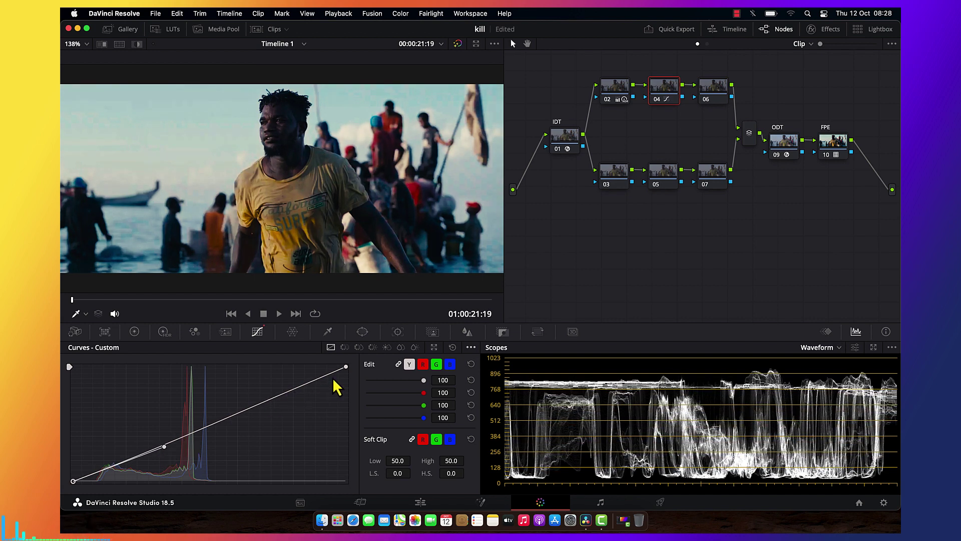
click(346, 368)
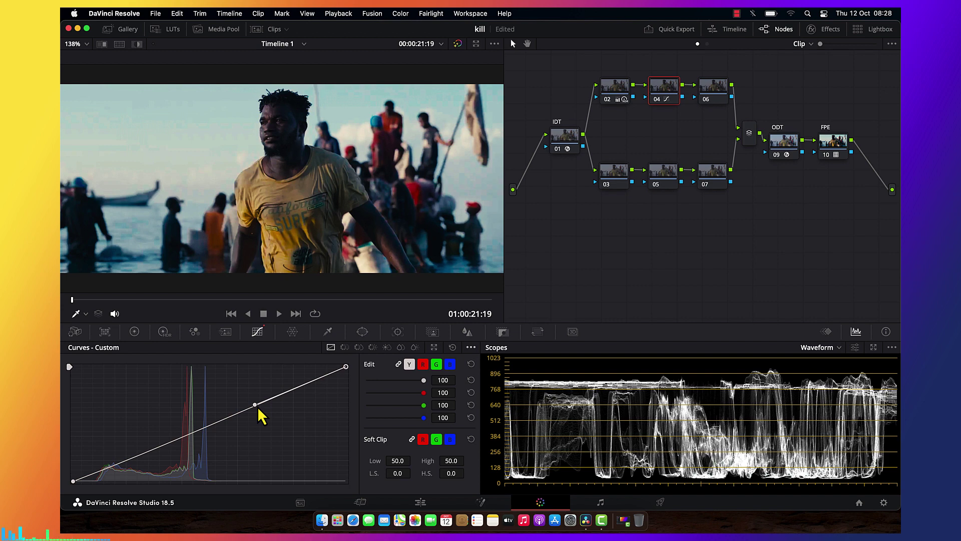
drag(259, 408, 258, 402)
Select node 06 and switch the scopes display from the waveform to the vectorscope.
click(720, 95)
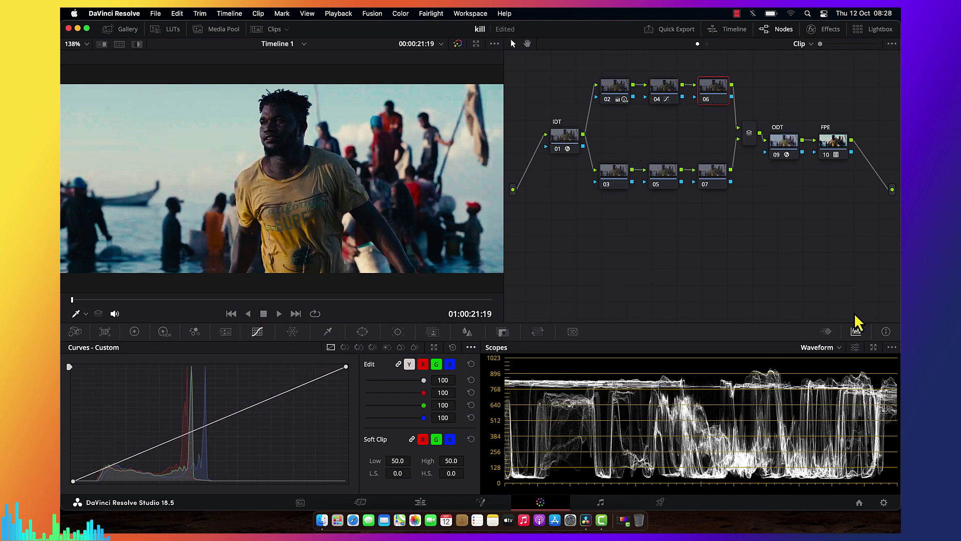
click(826, 358)
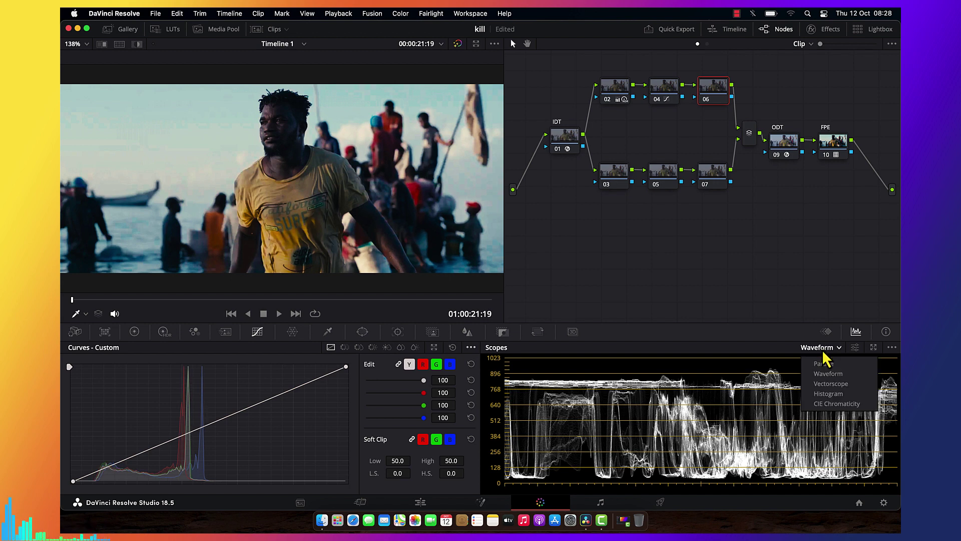
click(833, 392)
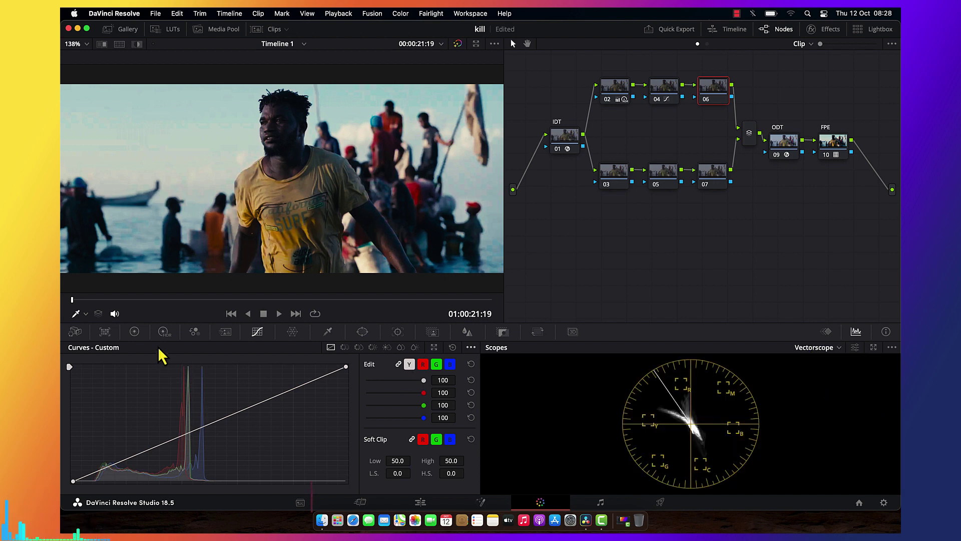
Set node 06's primaries Offset to red 24.72, green 25.12 and blue 22.92, save the project and check the image in full screen.
click(134, 331)
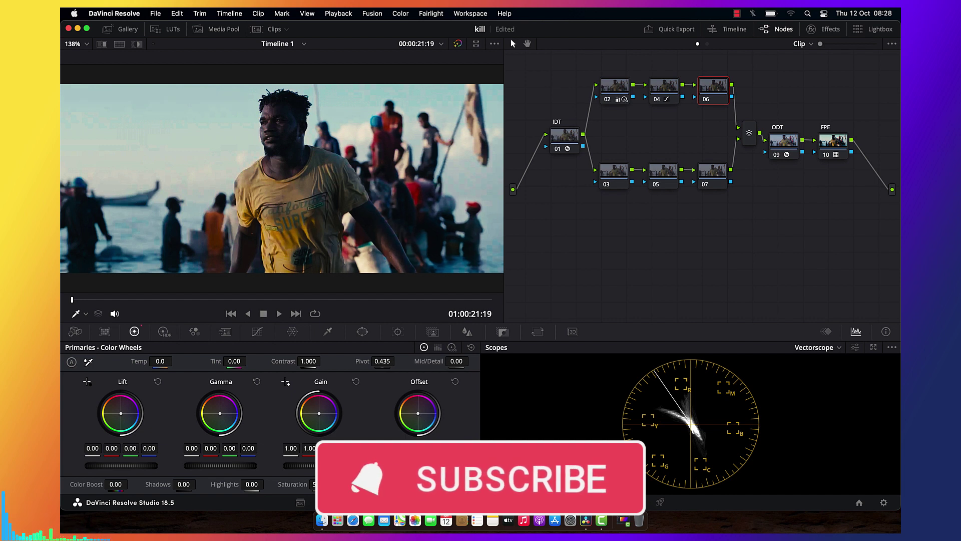
drag(388, 484, 380, 485)
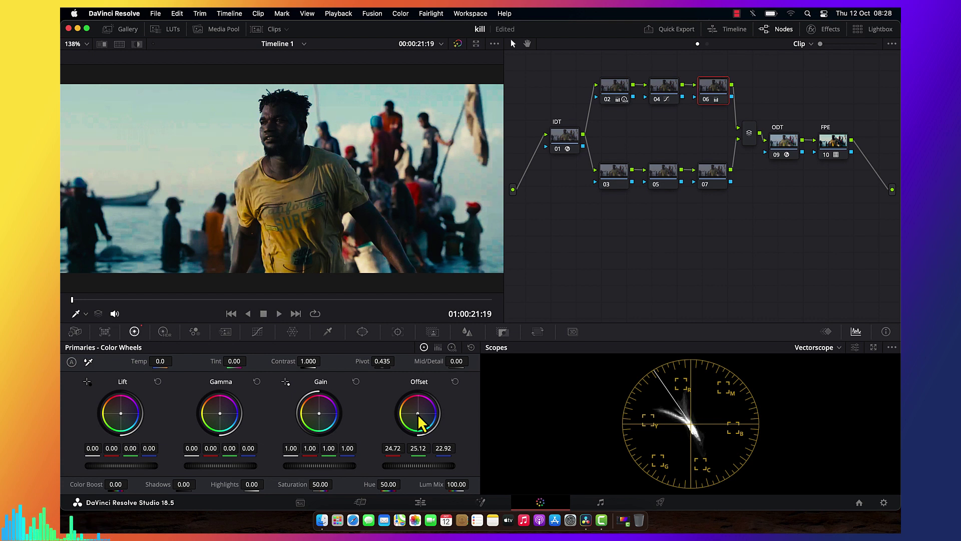
key(super+s)
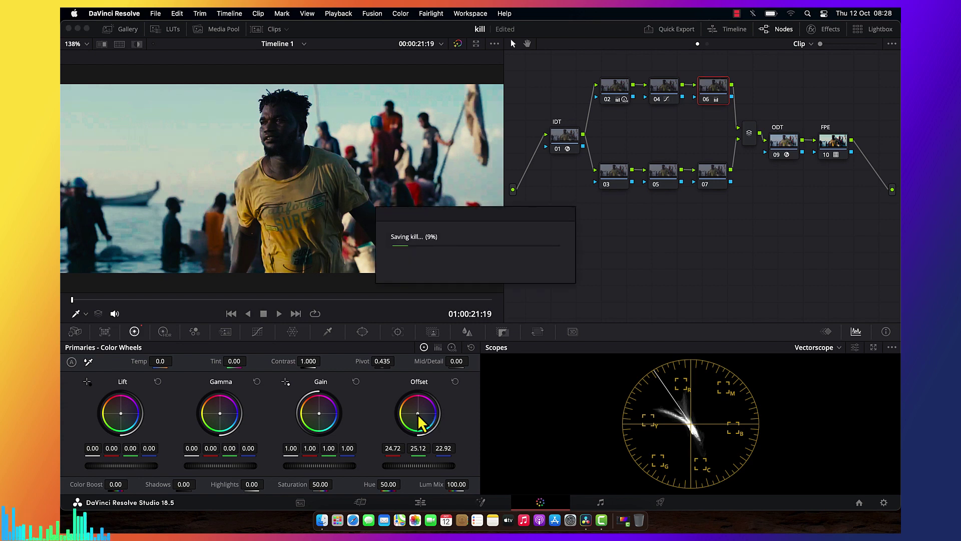
key(super+f)
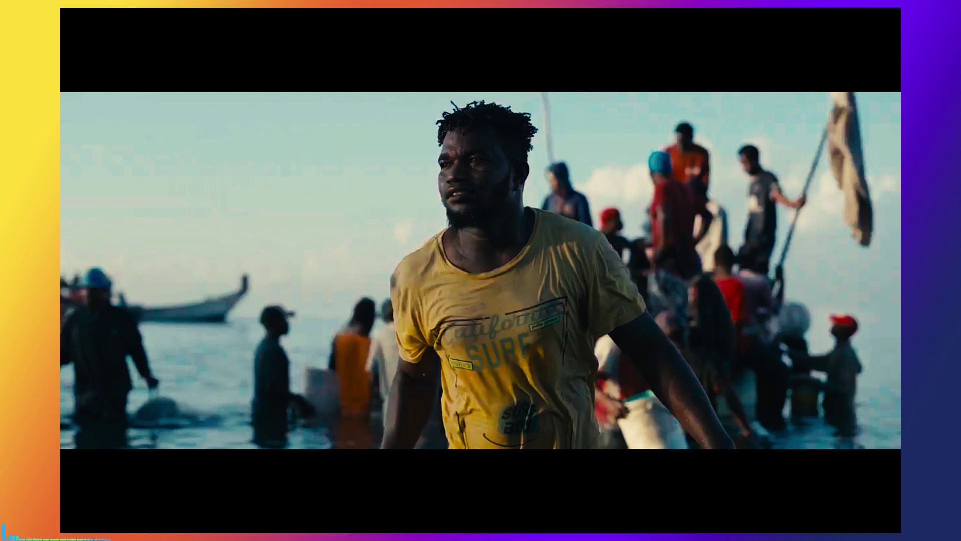
key(super+f)
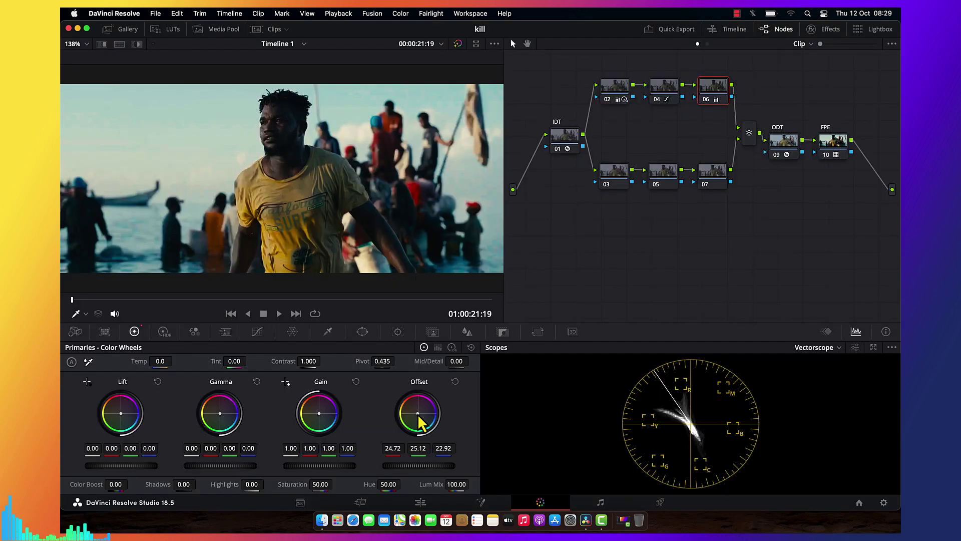
On node 03, sample the foreground man's face with the HSL qualifier and highlight the selection in the viewer.
click(617, 179)
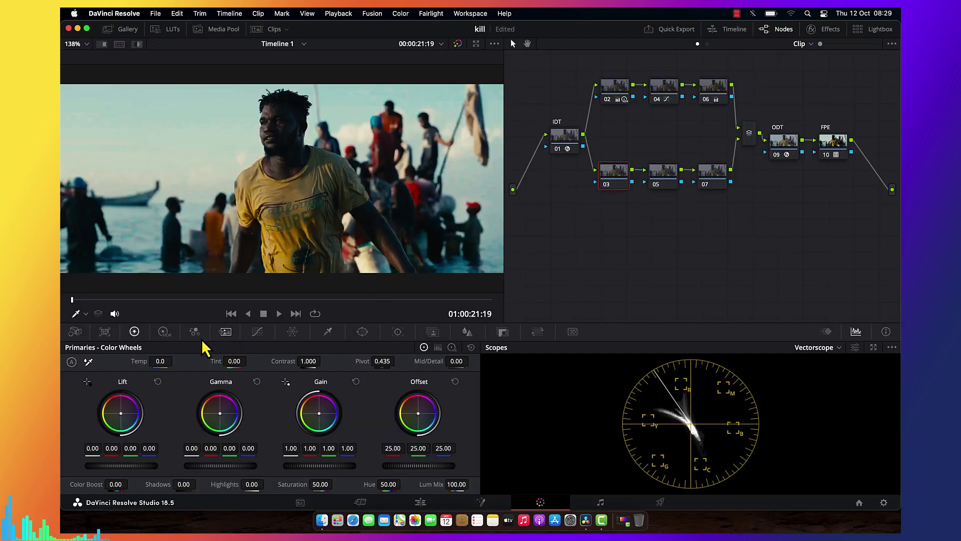
click(332, 336)
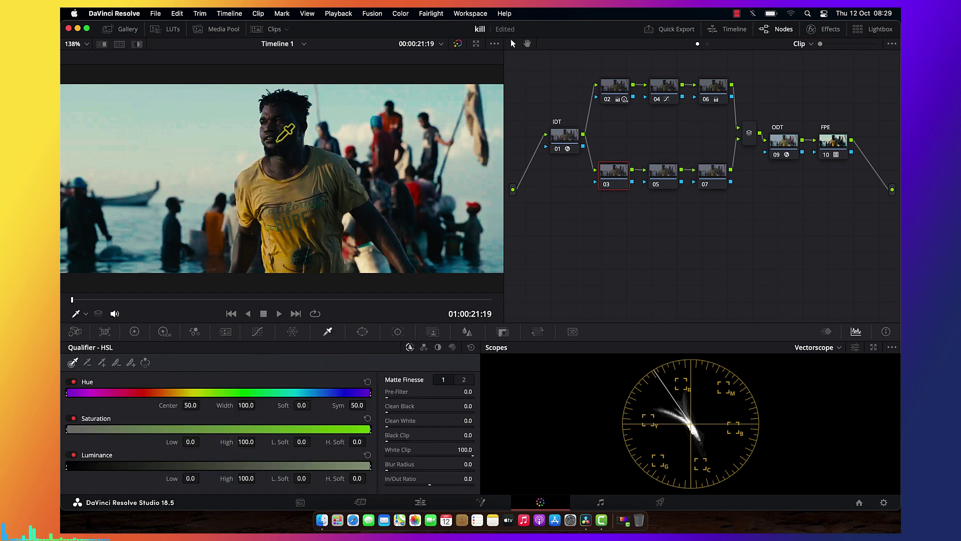
click(267, 111)
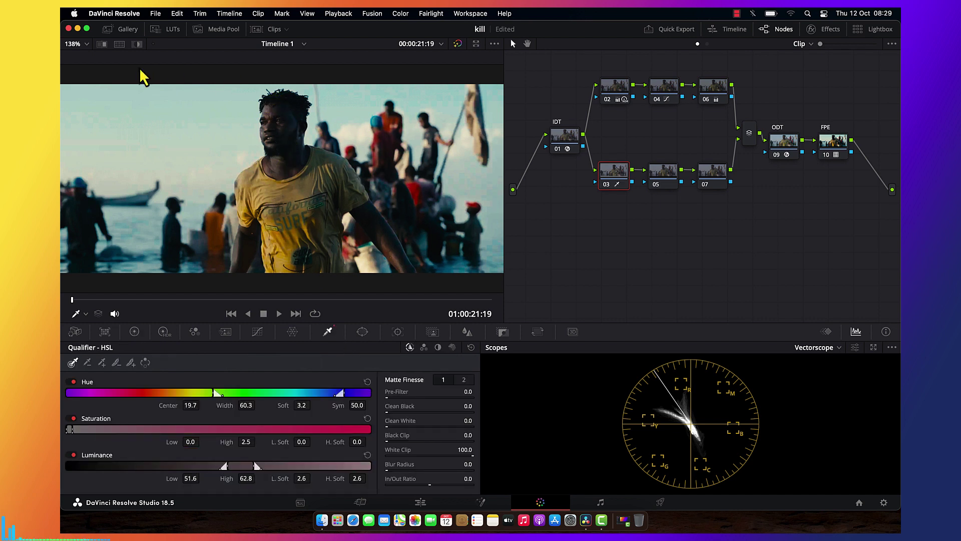
click(137, 44)
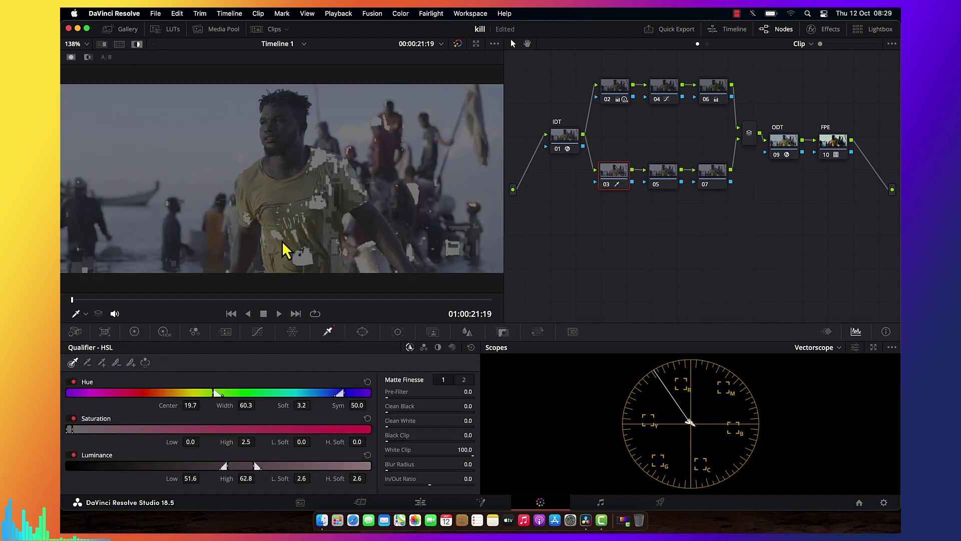
Refine node 03's qualifier by setting the Hue width to 35.0 and the Matte Finesse Denoise to 16.0.
mouse_move(251, 404)
mouse_down()
mouse_move(219, 404)
mouse_move(250, 404)
mouse_up()
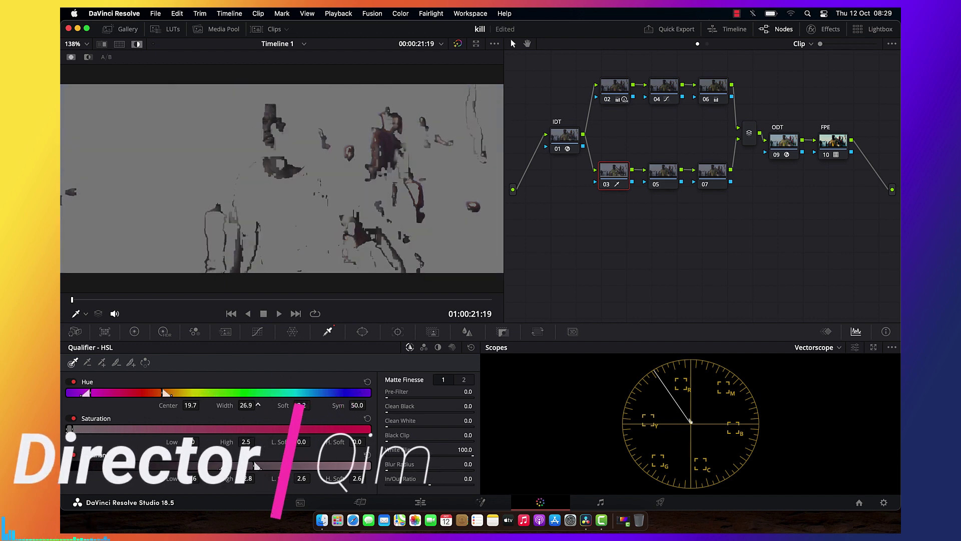
click(258, 405)
click(258, 405)
click(258, 404)
click(258, 404)
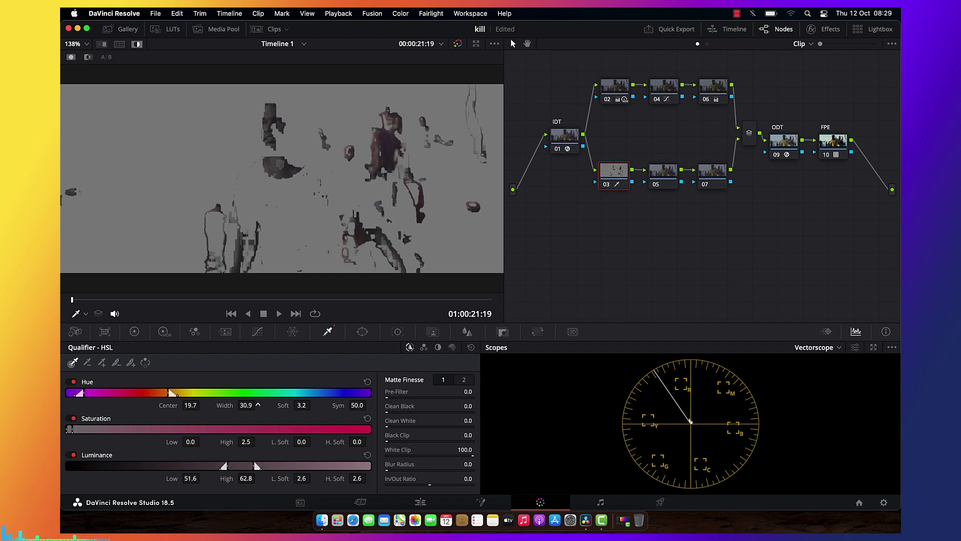
drag(258, 405, 260, 405)
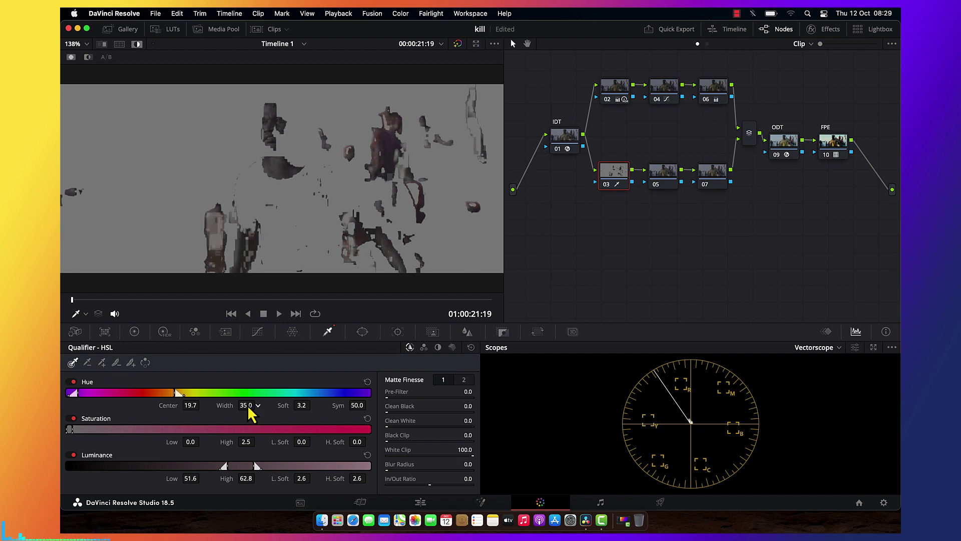
click(465, 380)
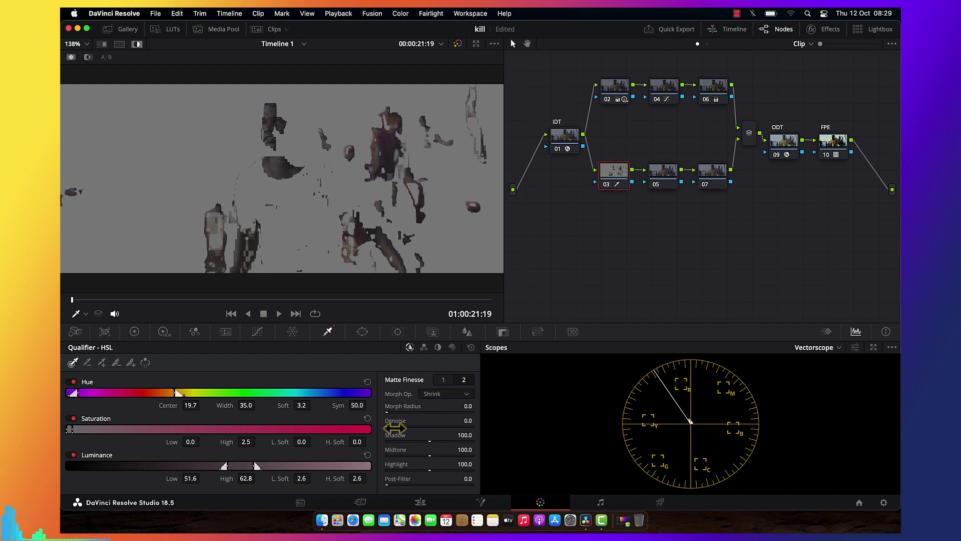
drag(395, 426, 399, 426)
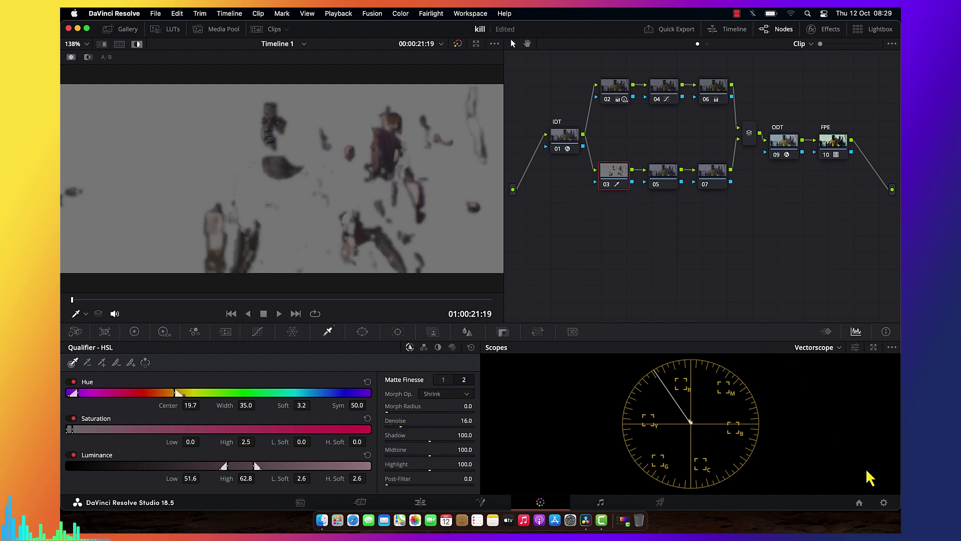
Look over the project's Color Management settings without changing them and turn off the viewer highlight.
click(885, 503)
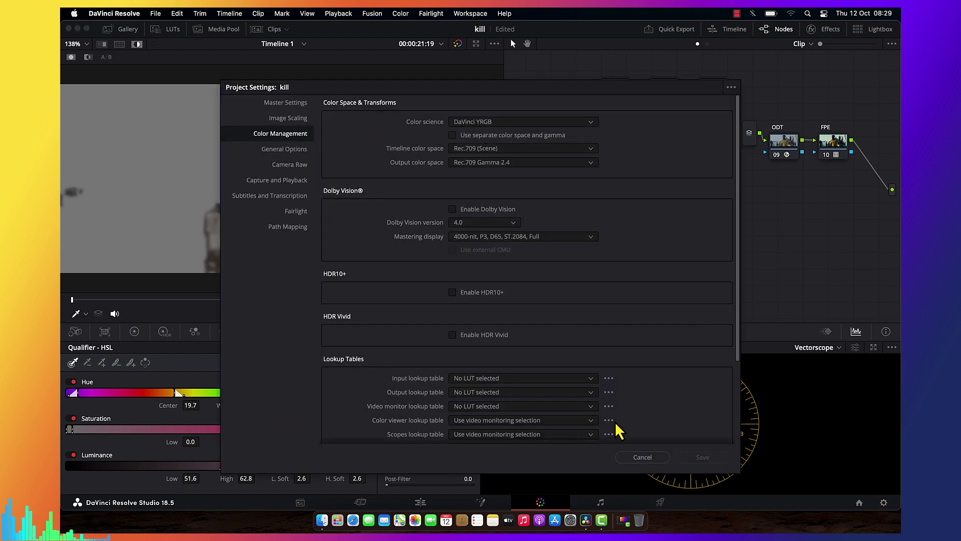
click(637, 457)
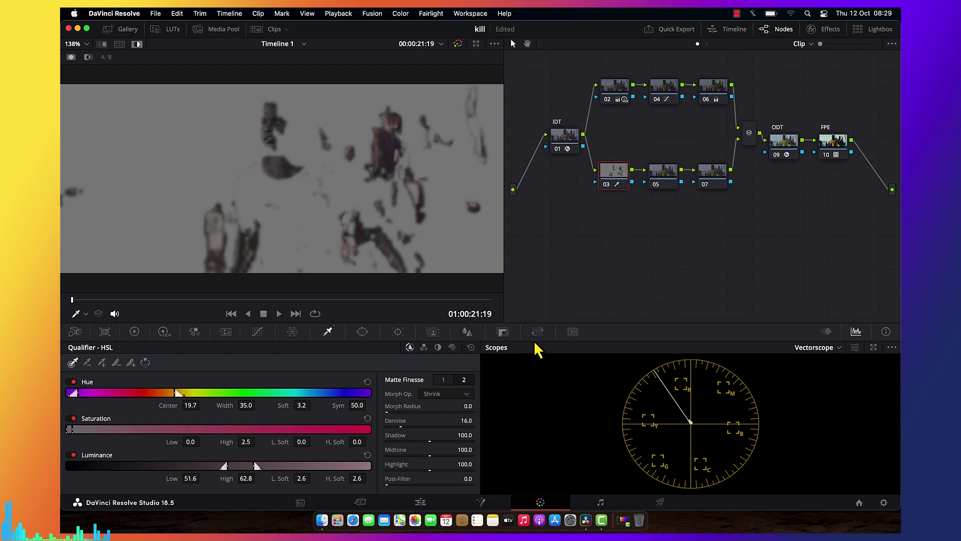
click(136, 44)
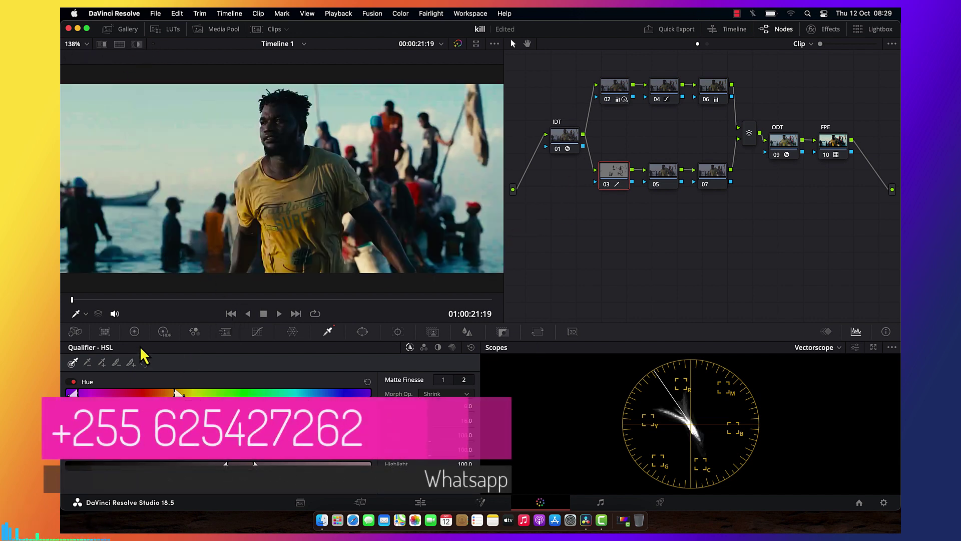
Using the primaries color bars on node 03, set Gamma blue to -0.06 and Gamma green to -0.03.
click(135, 331)
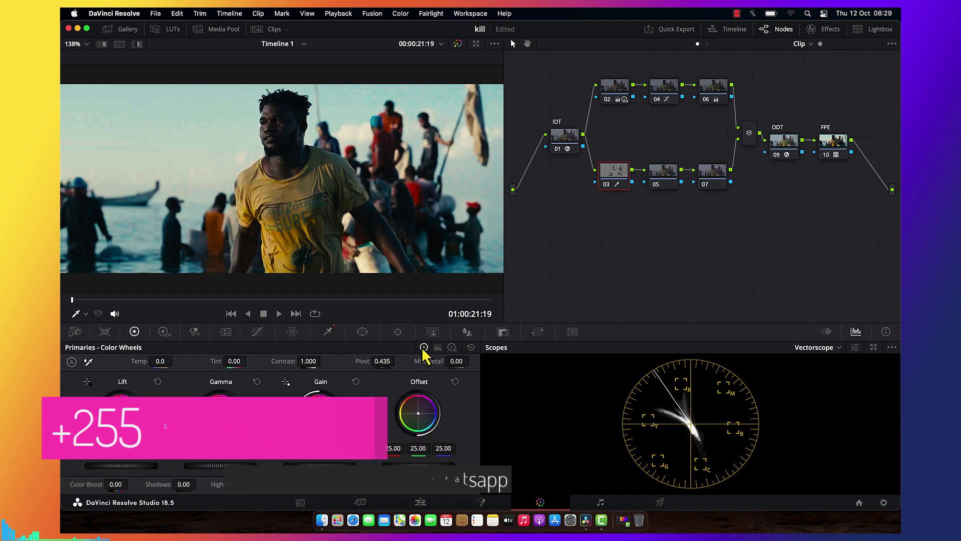
click(438, 347)
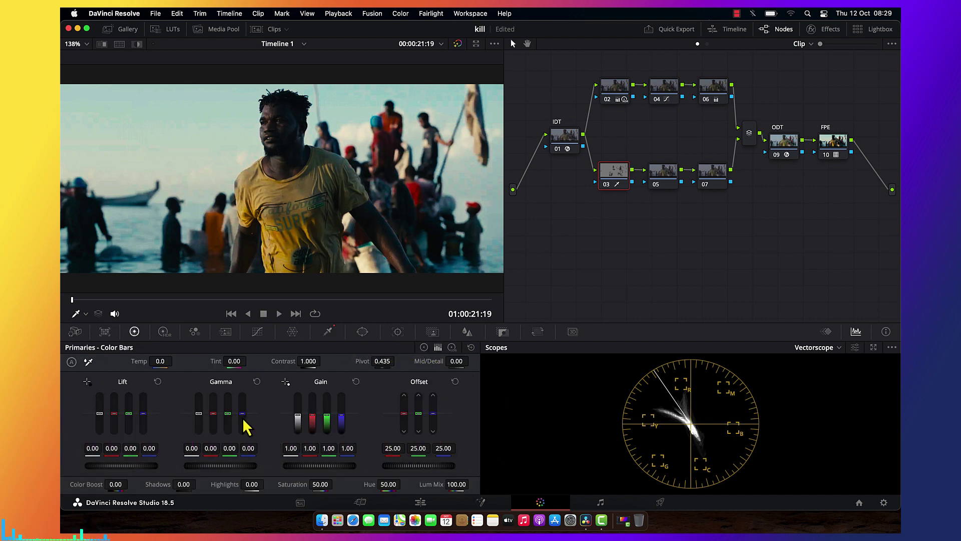
drag(242, 418, 242, 419)
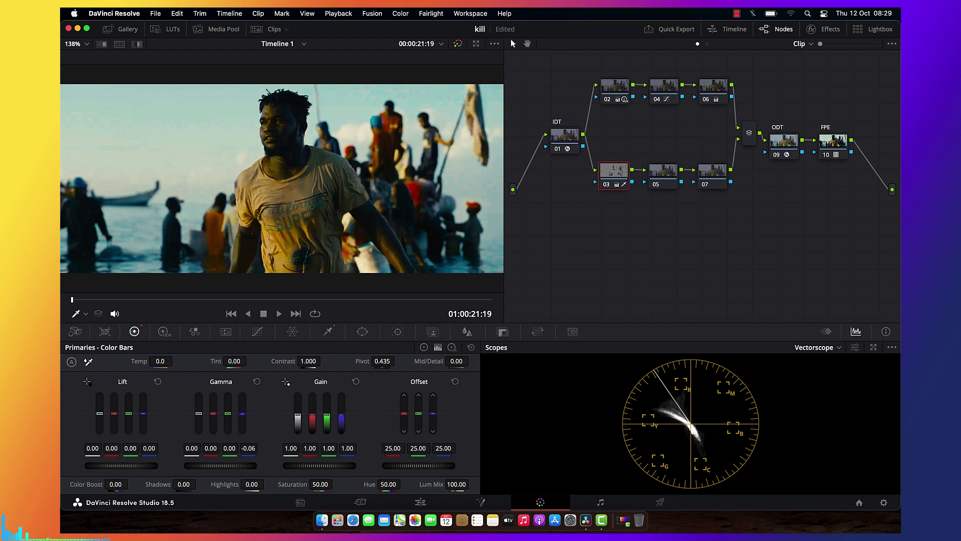
drag(228, 416, 227, 421)
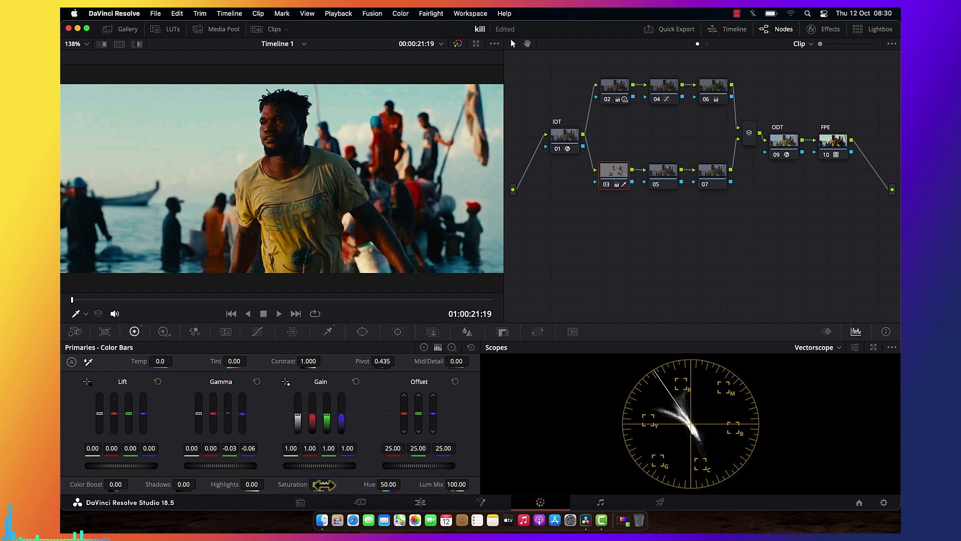
Lower node 03's Saturation to 30.40 and check the image in full screen.
drag(323, 484, 319, 484)
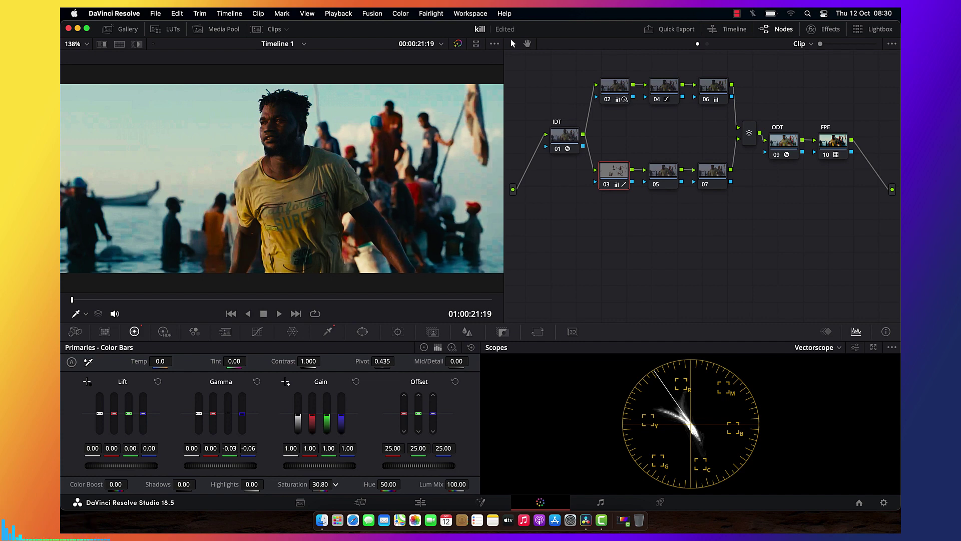
key(super+f)
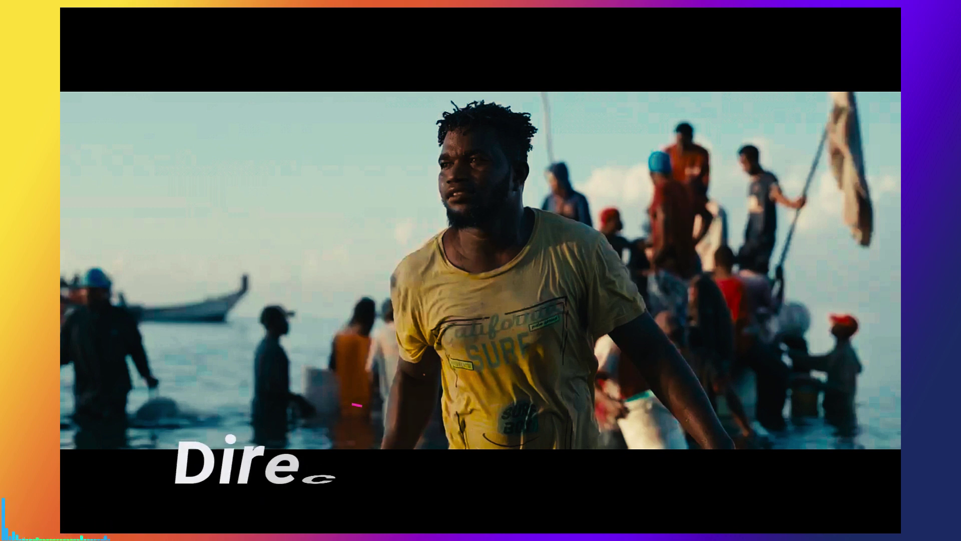
key(super+f)
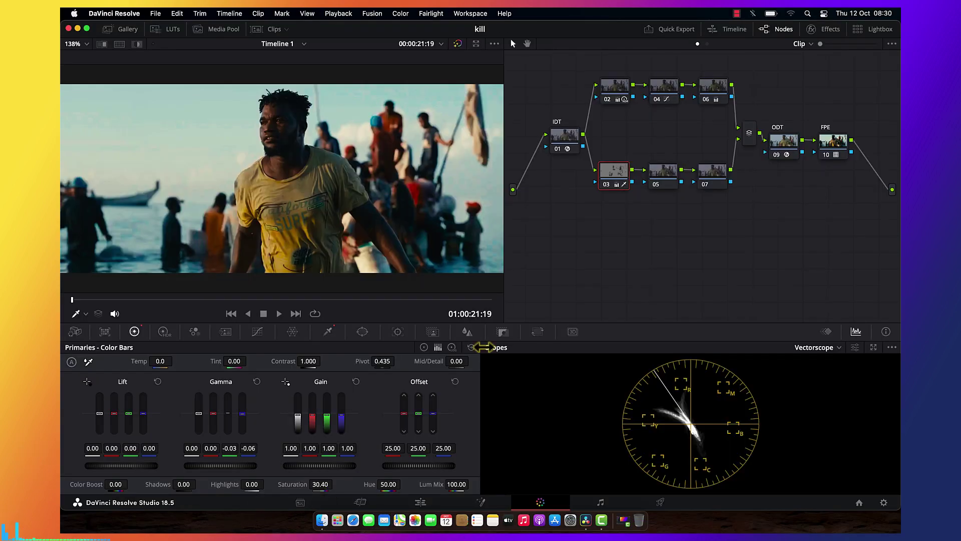
Connect node 03's key output to node 05's key input so node 05 receives the same qualifier matte.
click(669, 186)
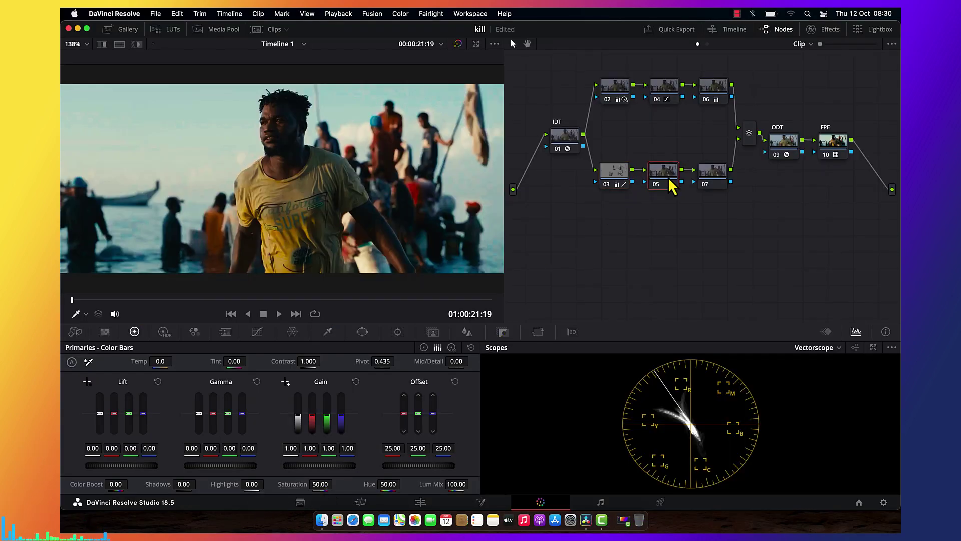
click(623, 183)
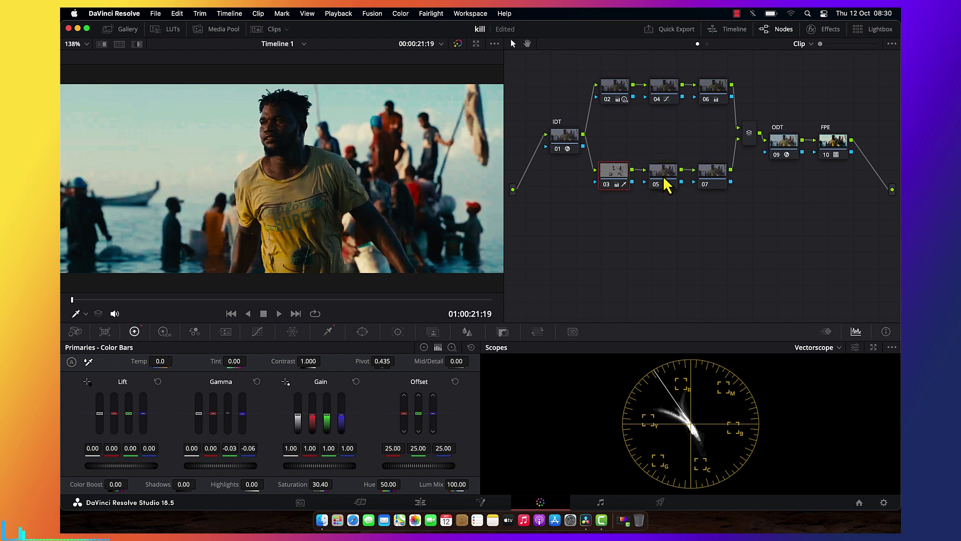
click(668, 185)
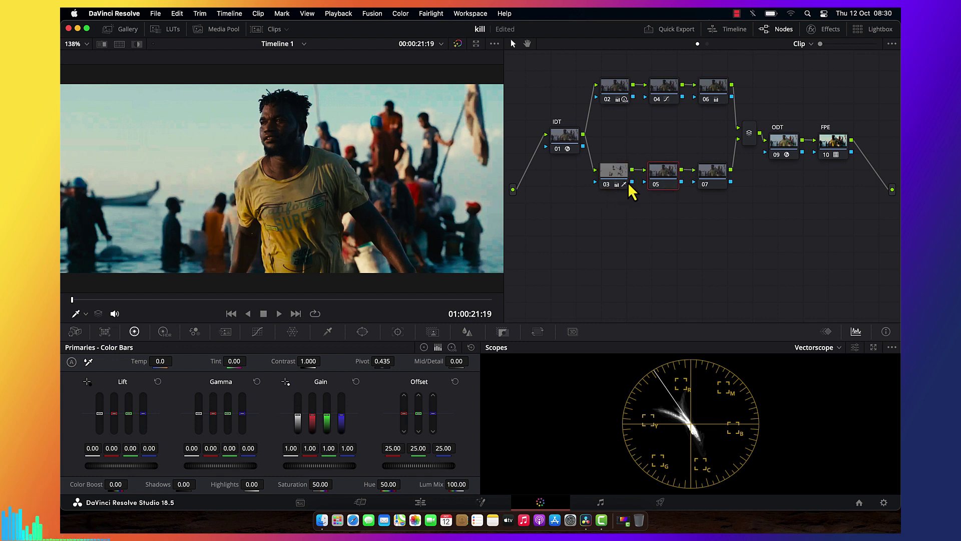
drag(632, 181, 654, 185)
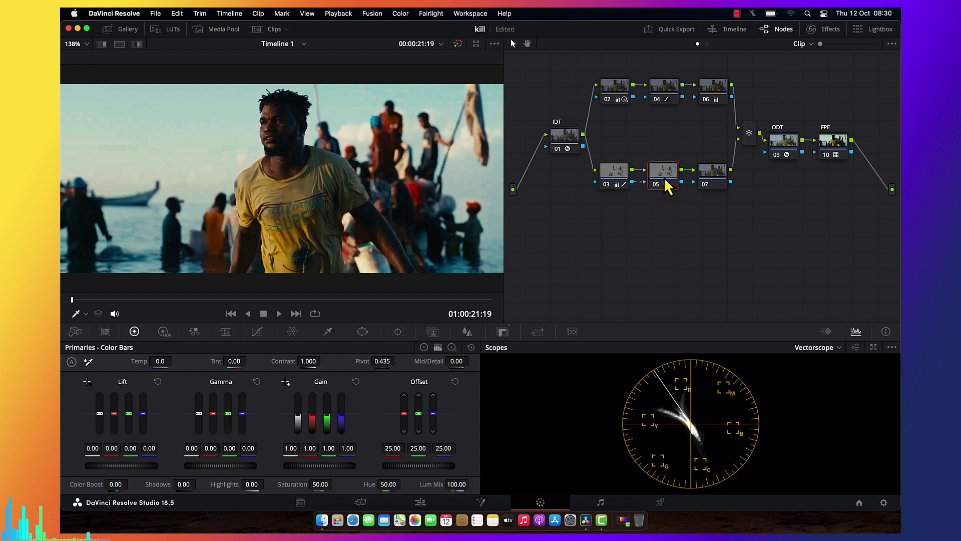
Invert the Key Input of node 05 in its node key settings.
right_click(665, 180)
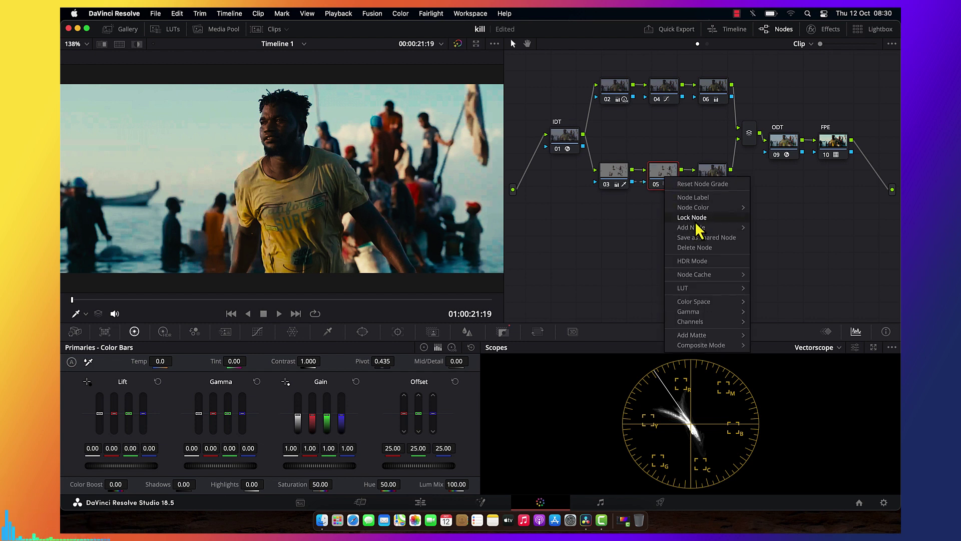
click(621, 252)
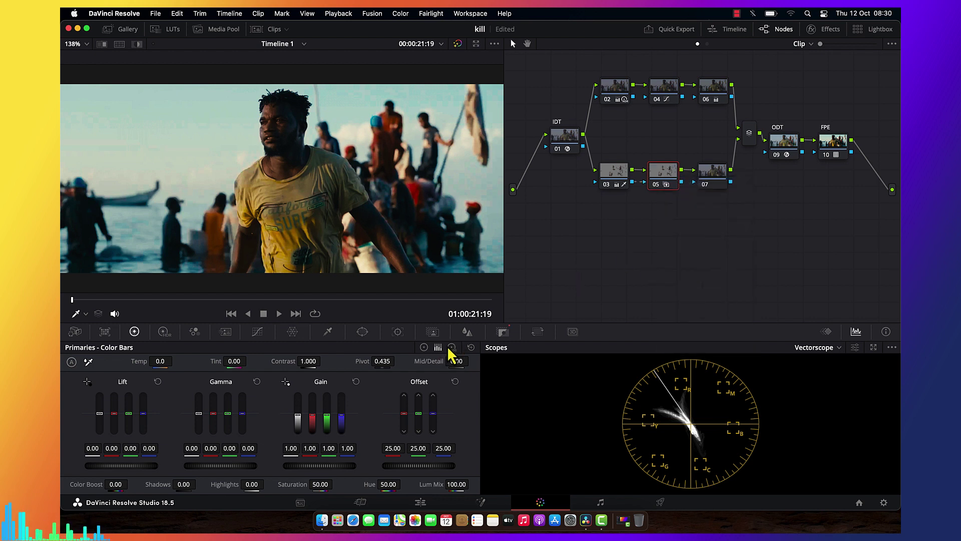
click(503, 331)
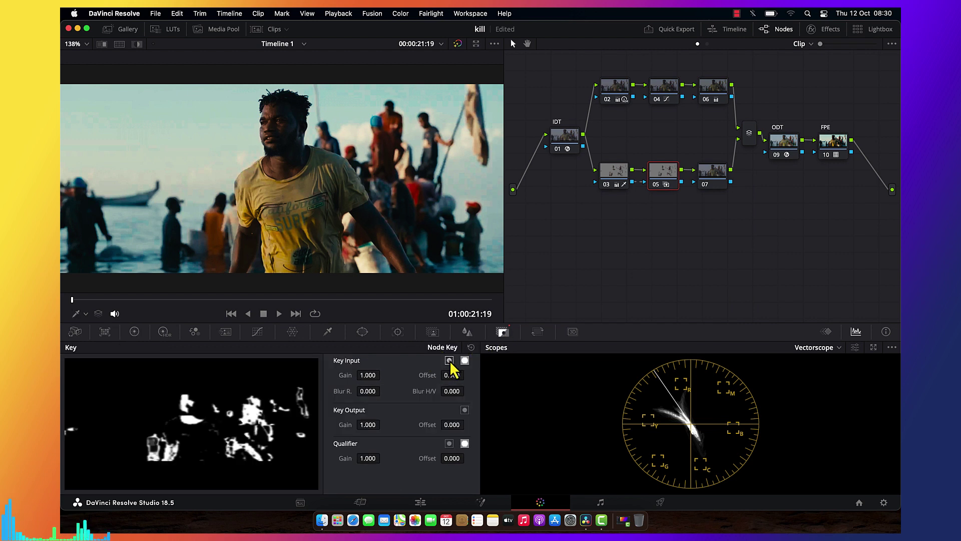
click(450, 361)
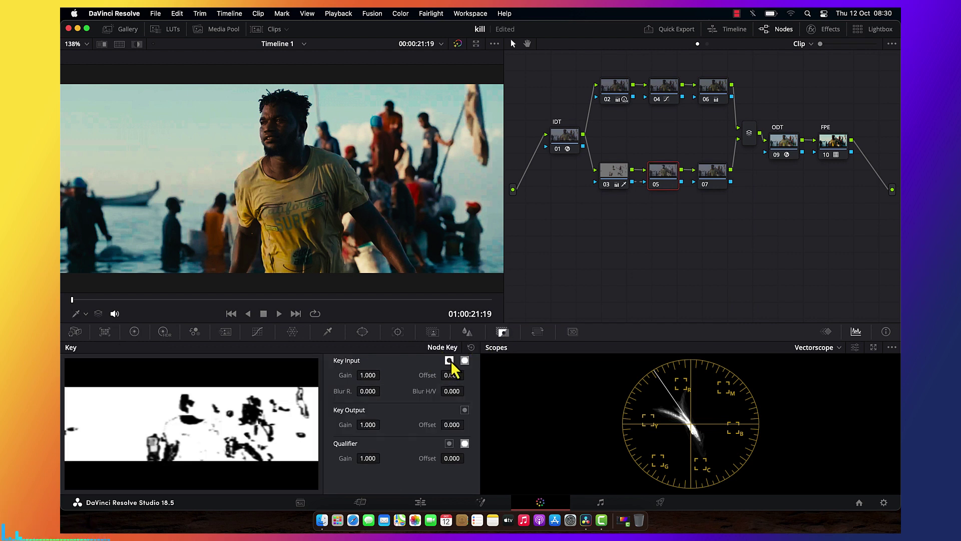
On node 05, use the color wheels to set Lift red to -0.01, Gain red to 1.01 and Gain blue to 0.97, with a slight Gamma shift.
click(134, 331)
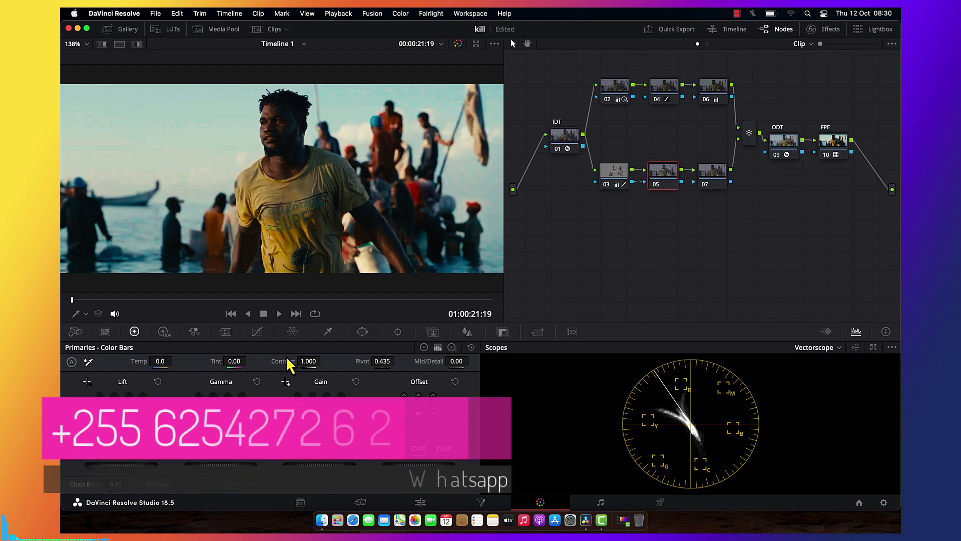
click(424, 347)
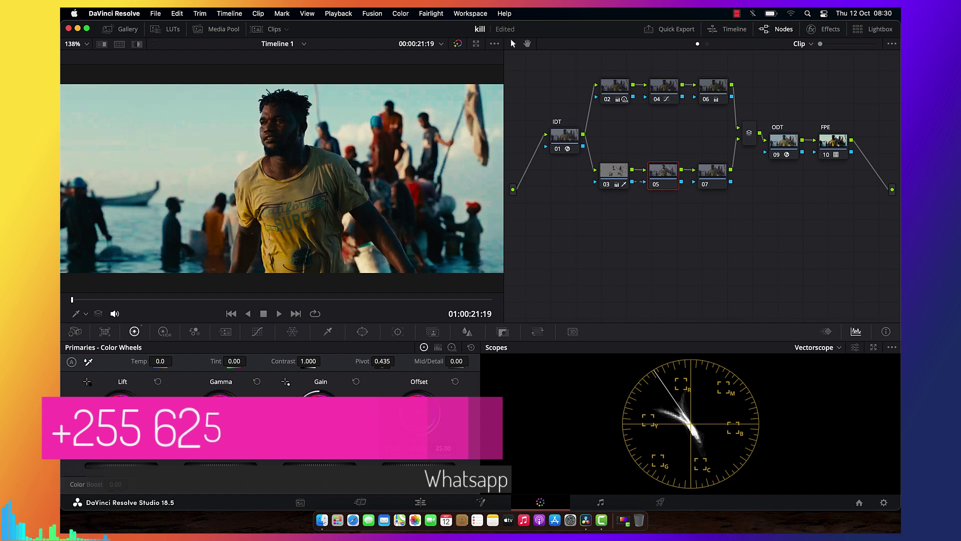
drag(120, 414, 121, 414)
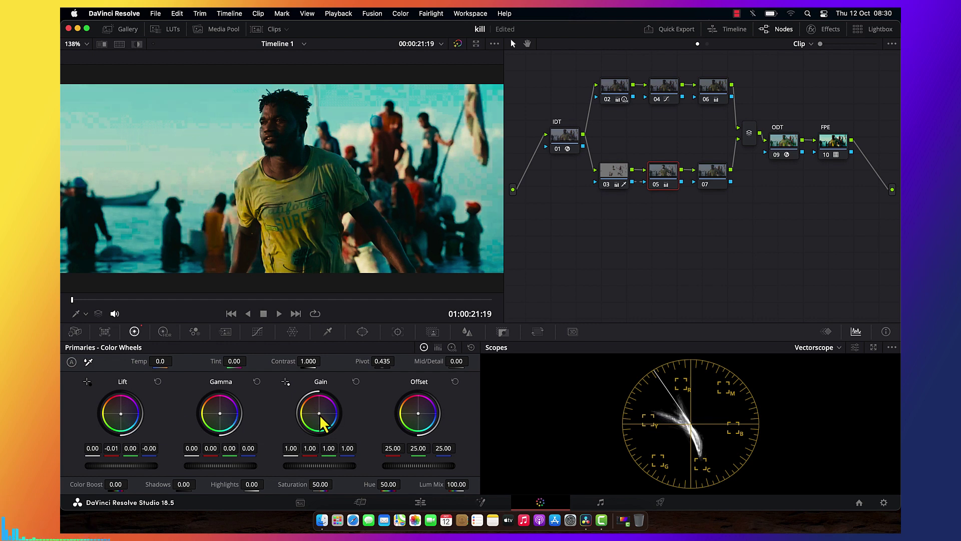
drag(317, 413, 317, 419)
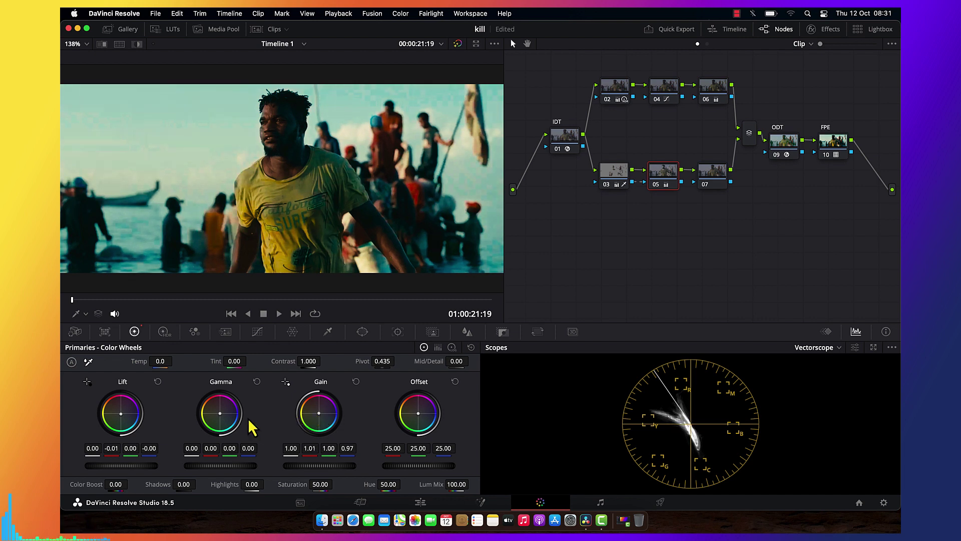
drag(223, 416, 223, 422)
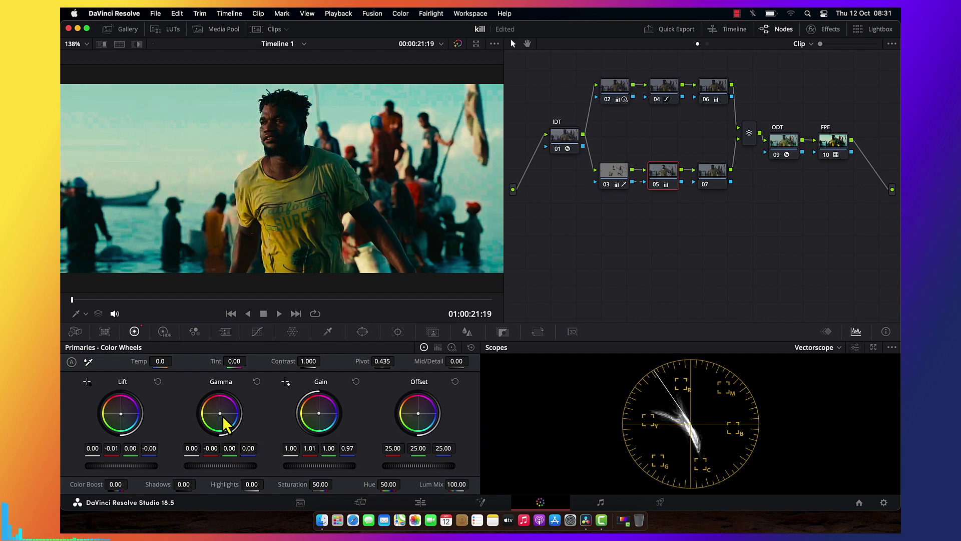
Lower node 05's Key Output Gain to 0.426, then compare the image in full screen and with the node toggled off and on.
click(502, 332)
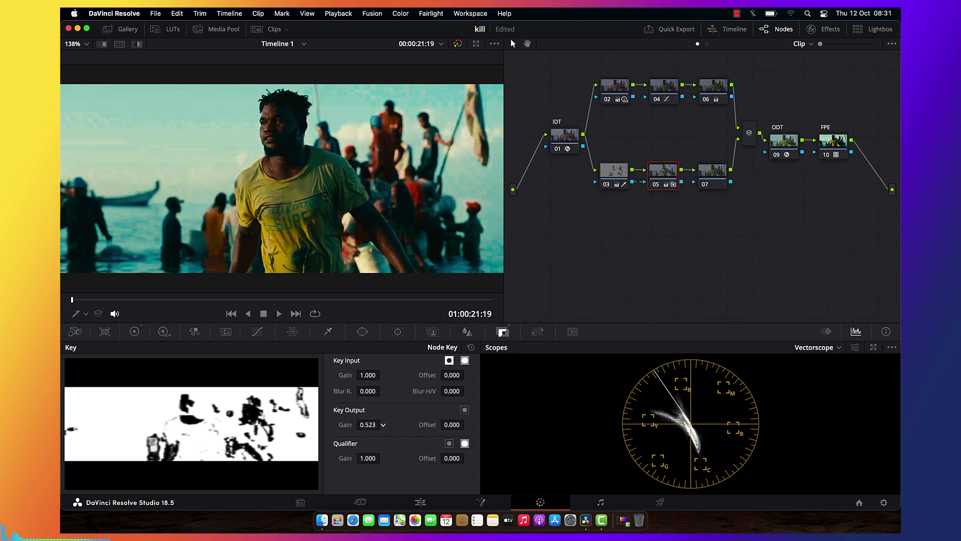
drag(368, 425, 360, 424)
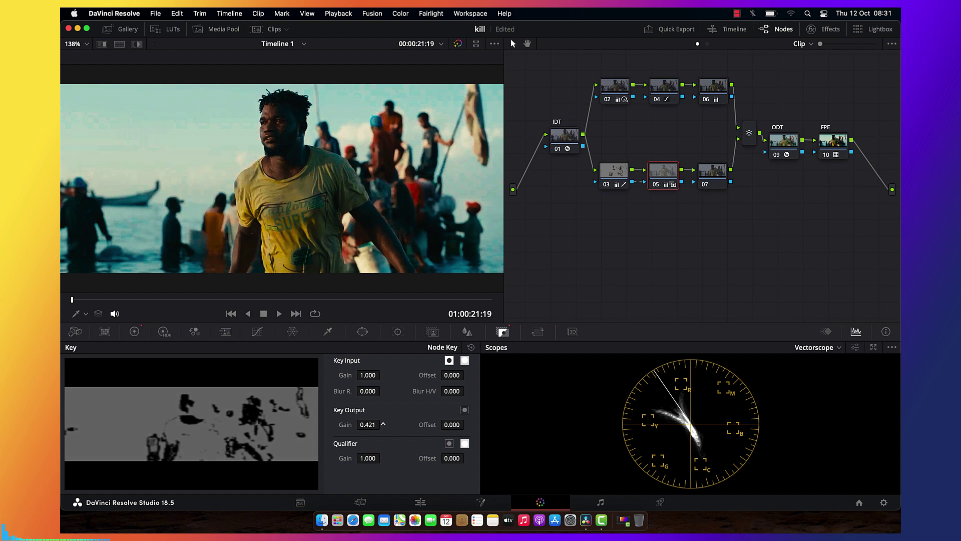
key(super+f)
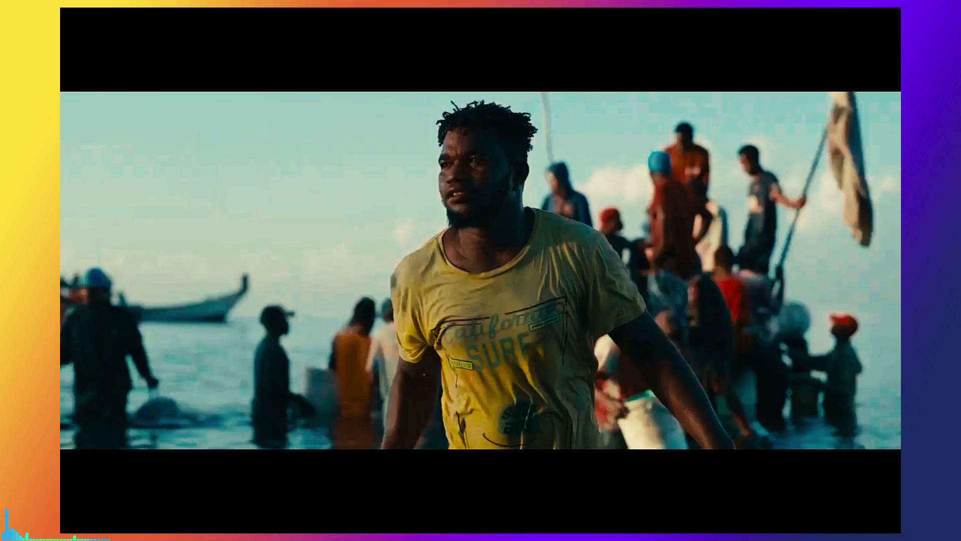
key(super+f)
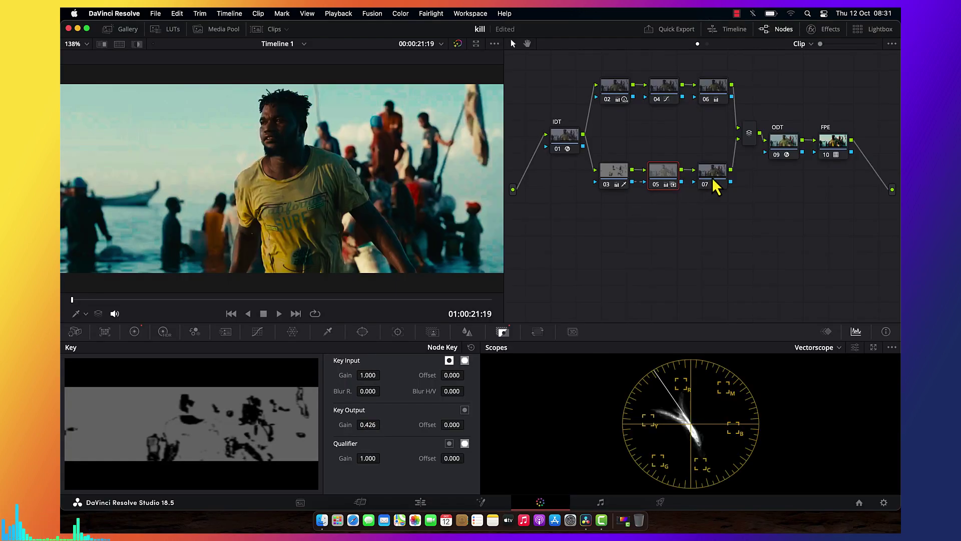
click(714, 175)
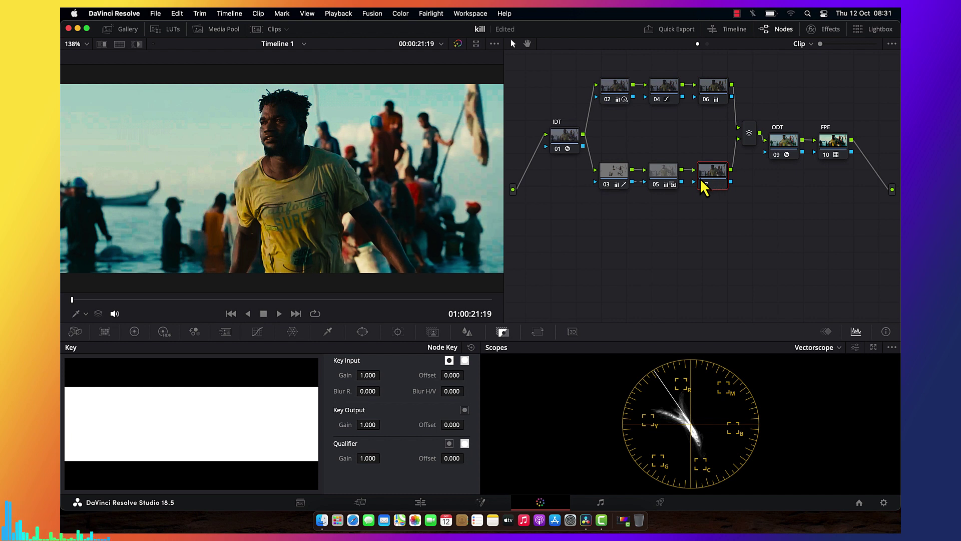
click(659, 183)
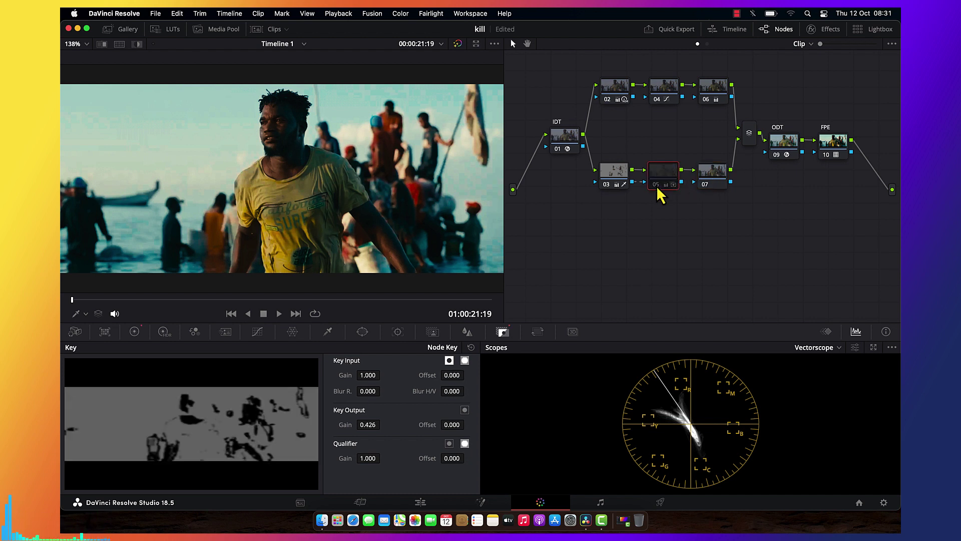
key(super+d)
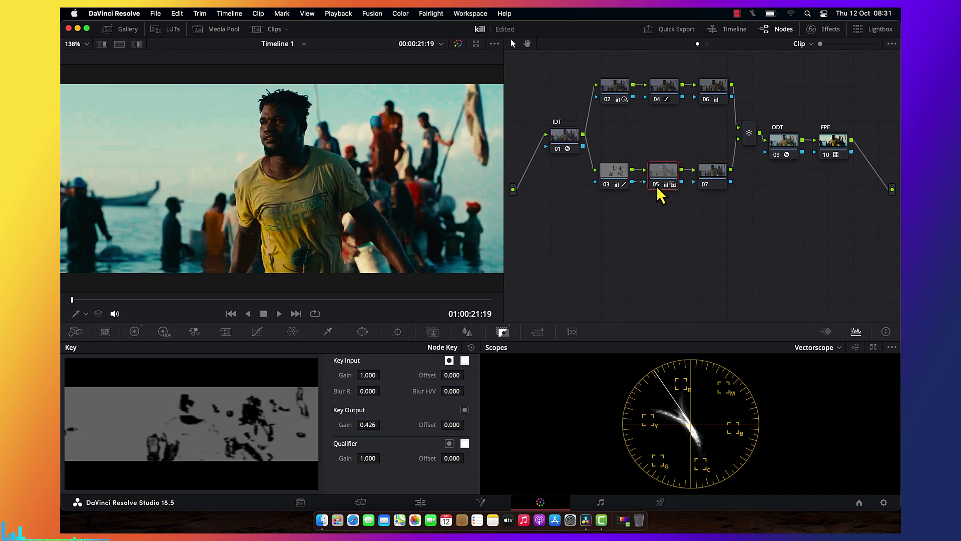
On node 07, set Lift red and blue to -0.01 and Gain RGB to 1.01, 0.99, 1.04, then reduce Key Output Gain to 0.363.
click(721, 176)
click(136, 331)
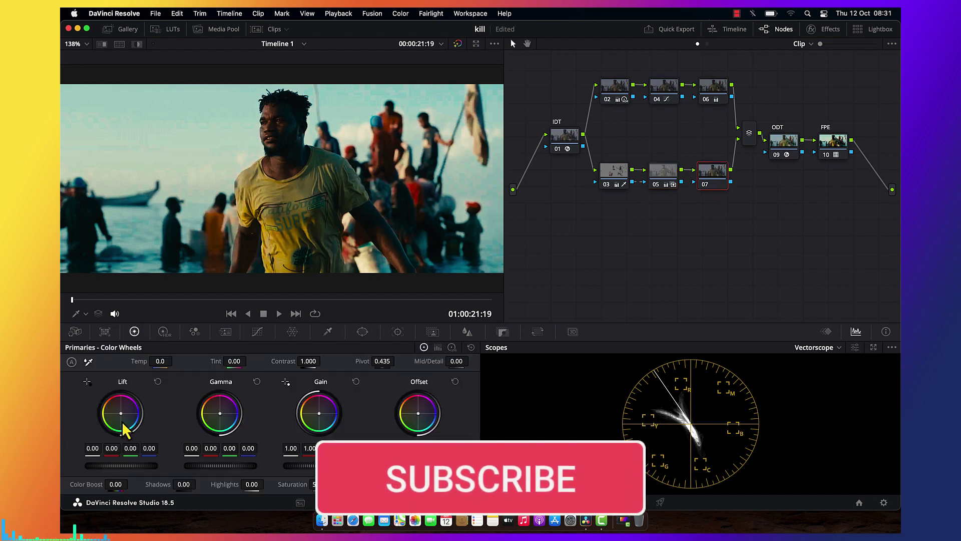
drag(122, 421, 119, 423)
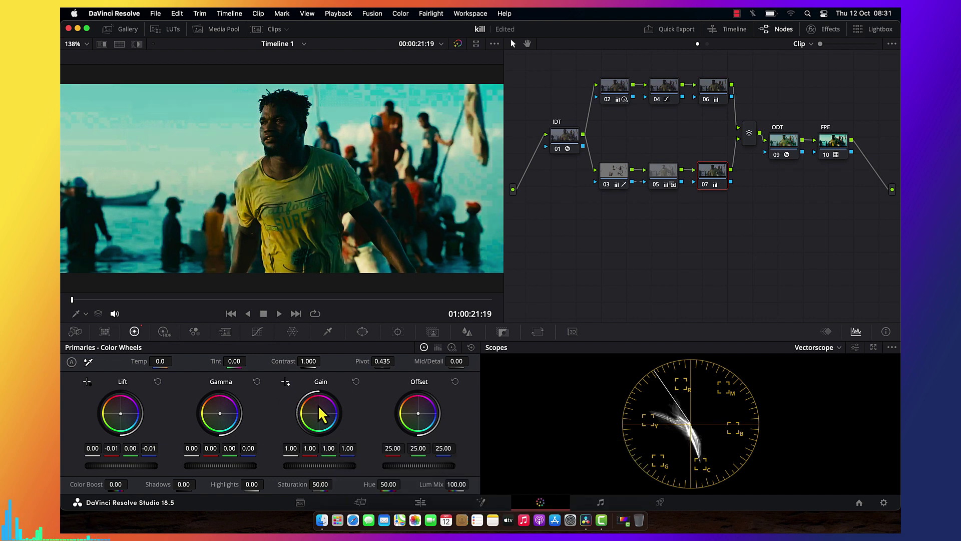
drag(220, 416, 219, 416)
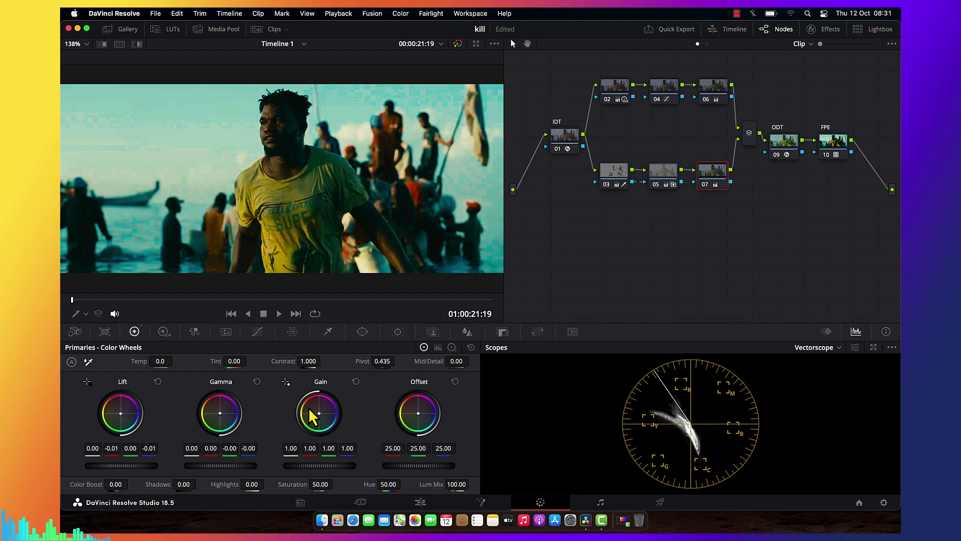
drag(319, 413, 321, 412)
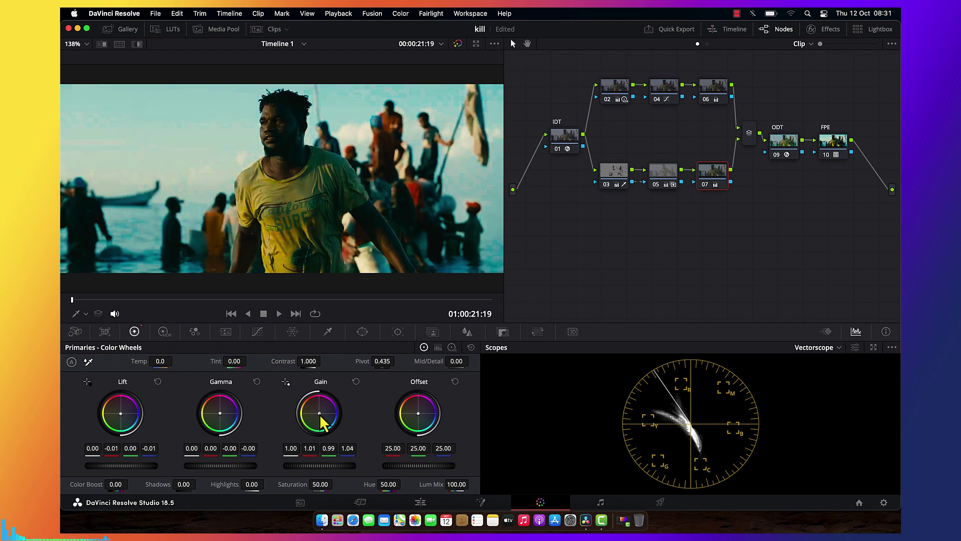
click(502, 332)
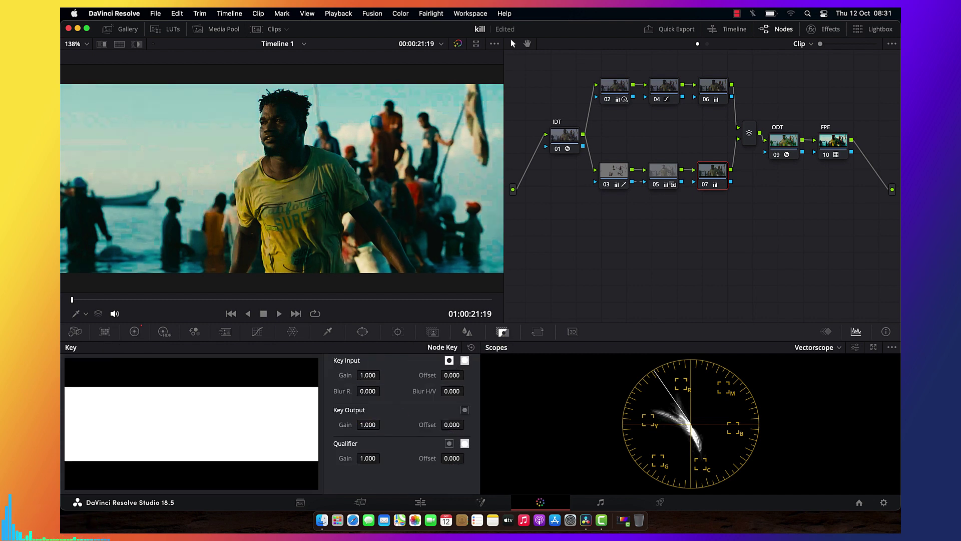
drag(368, 425, 471, 271)
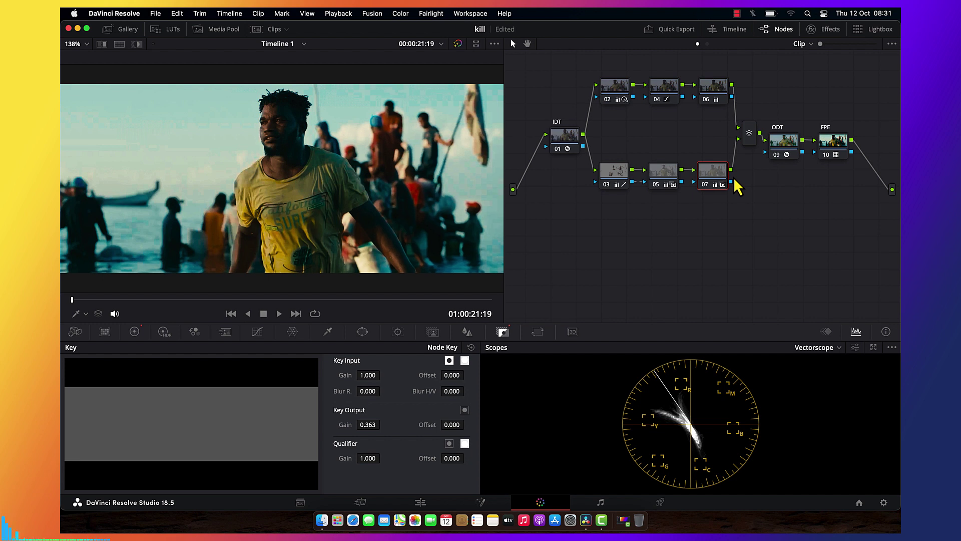
Add a serial node after node 07 and enable a circular power window on it.
key(alt+s)
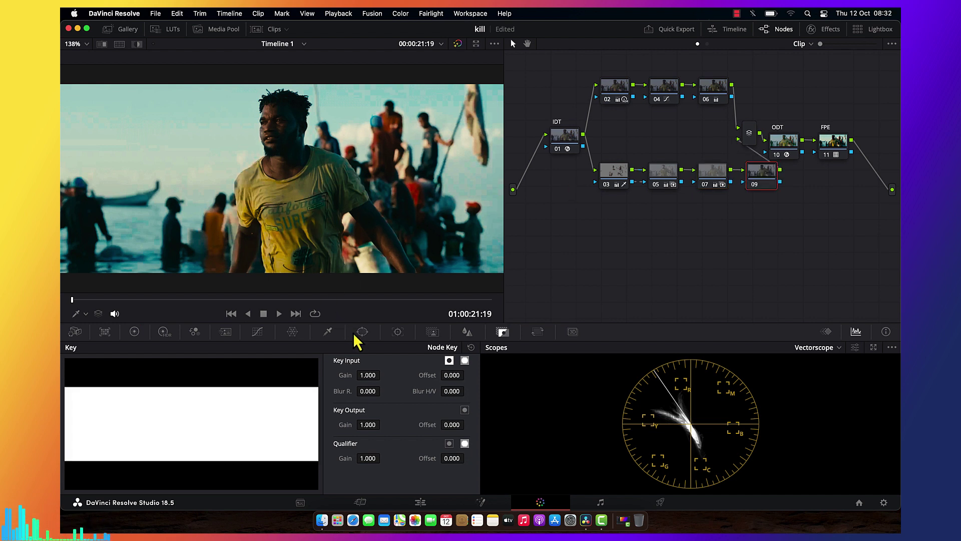
click(361, 334)
click(85, 415)
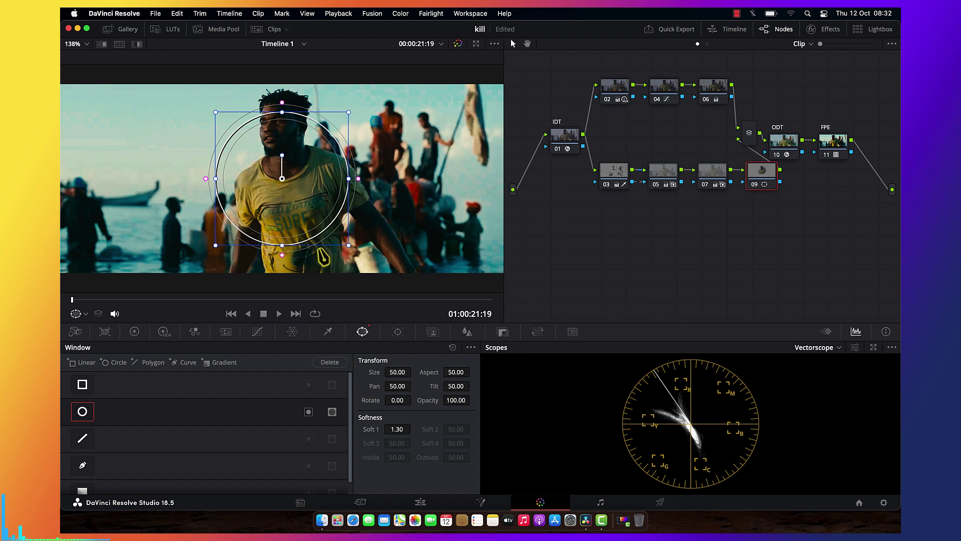
Soften the circular window to Soft 1 10.82, stretch it vertically around the man to Aspect 34.57, and invert it.
scroll(283, 266, down, 1)
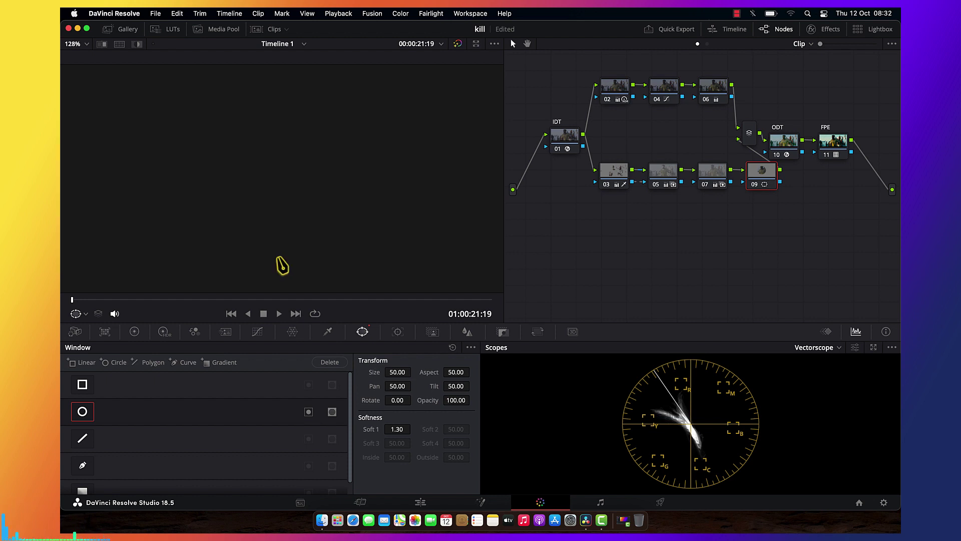
scroll(282, 264, down, 4)
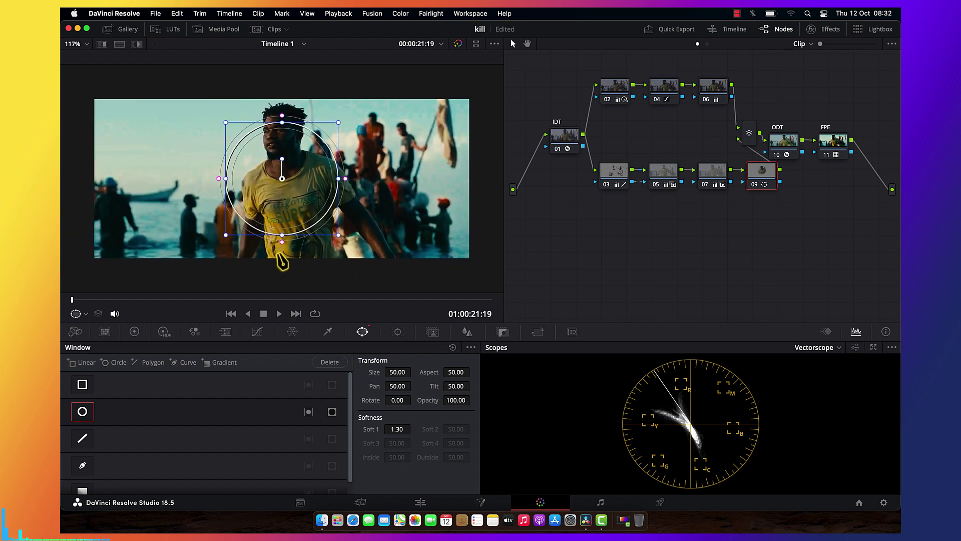
drag(283, 242, 298, 297)
right_click(286, 246)
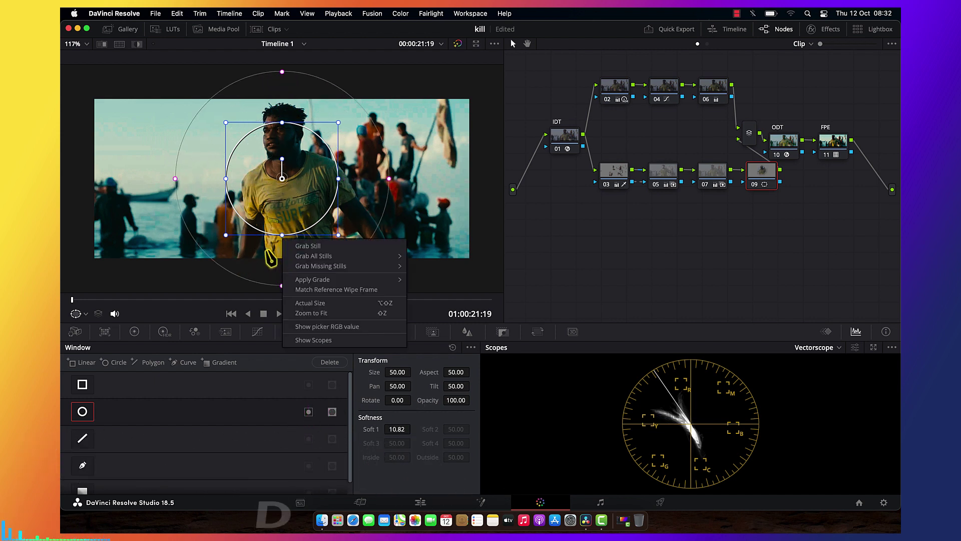
key(Escape)
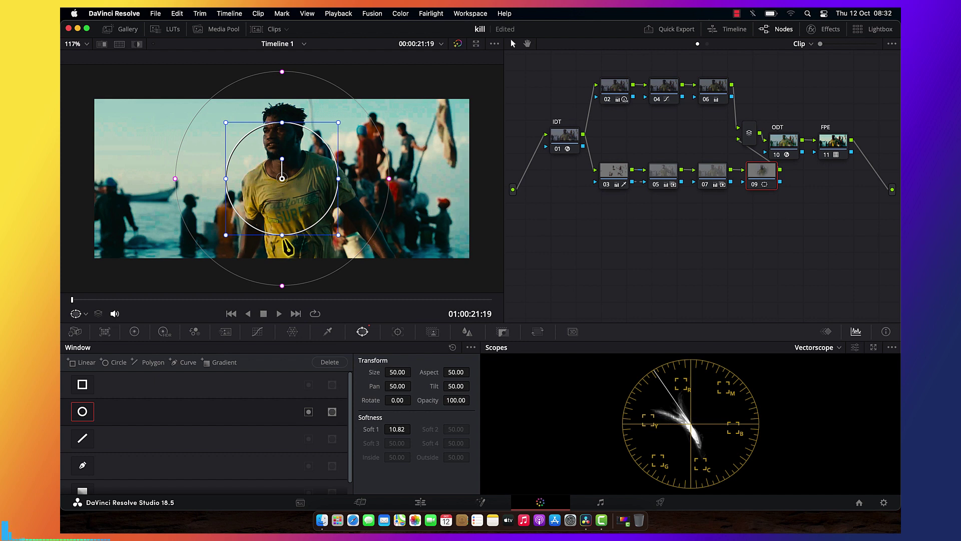
drag(283, 236, 282, 260)
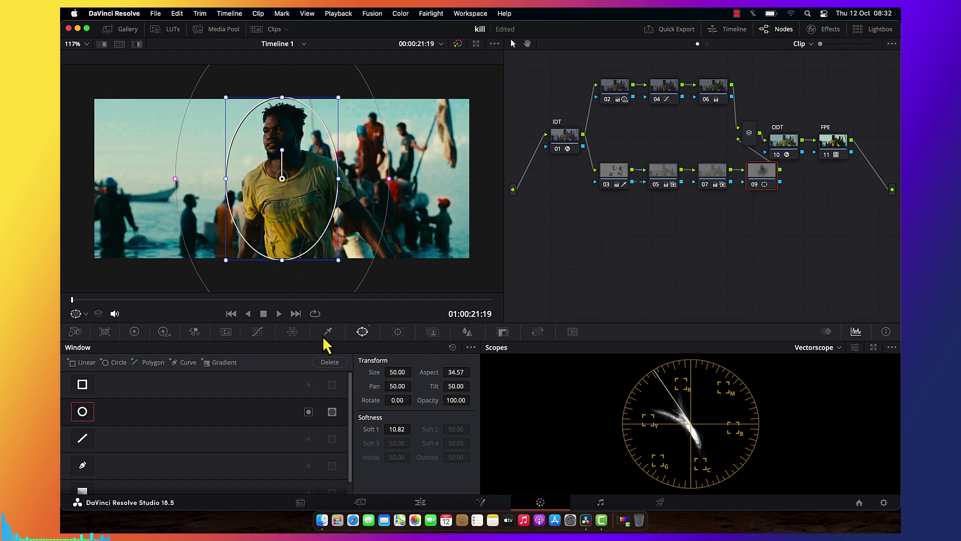
Darken the surroundings outside node 09's window by pulling a point on the custom curve down slightly.
click(258, 333)
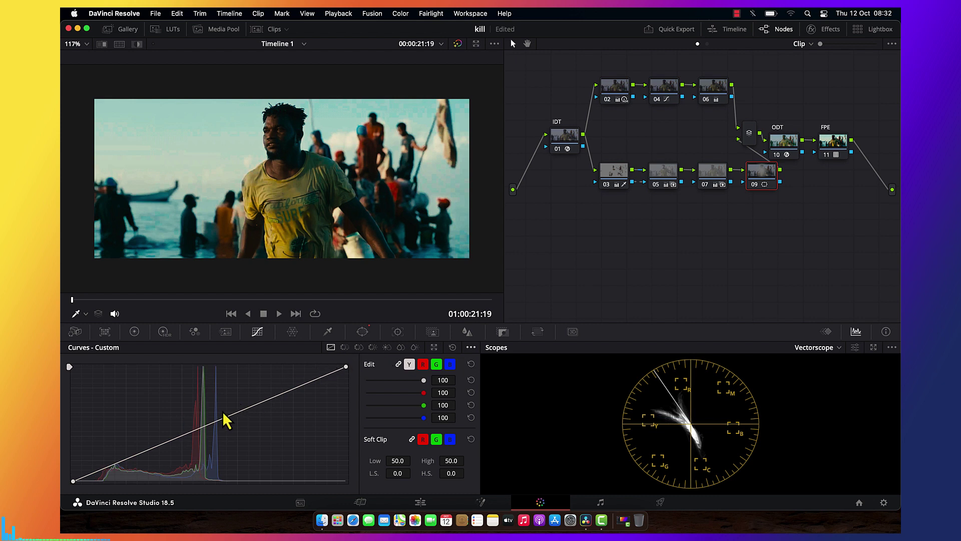
click(473, 347)
click(486, 412)
click(203, 433)
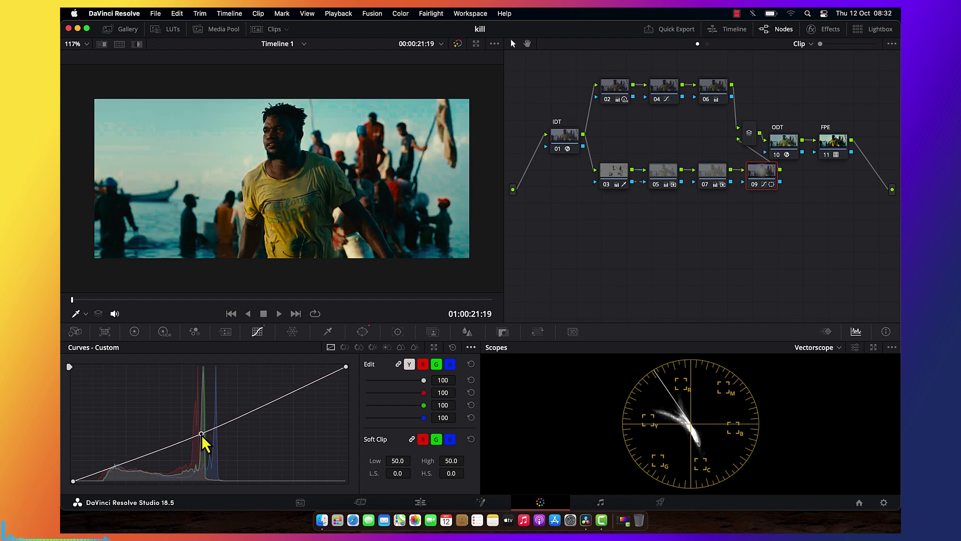
drag(201, 434, 200, 436)
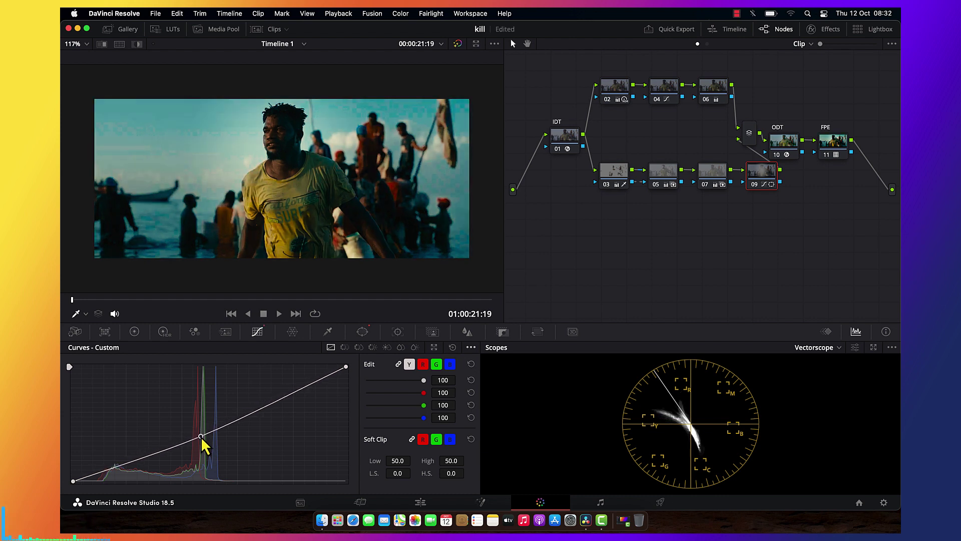
Save the project and check the vignetted image in full screen.
key(shift+z)
key(super+s)
key(super+f)
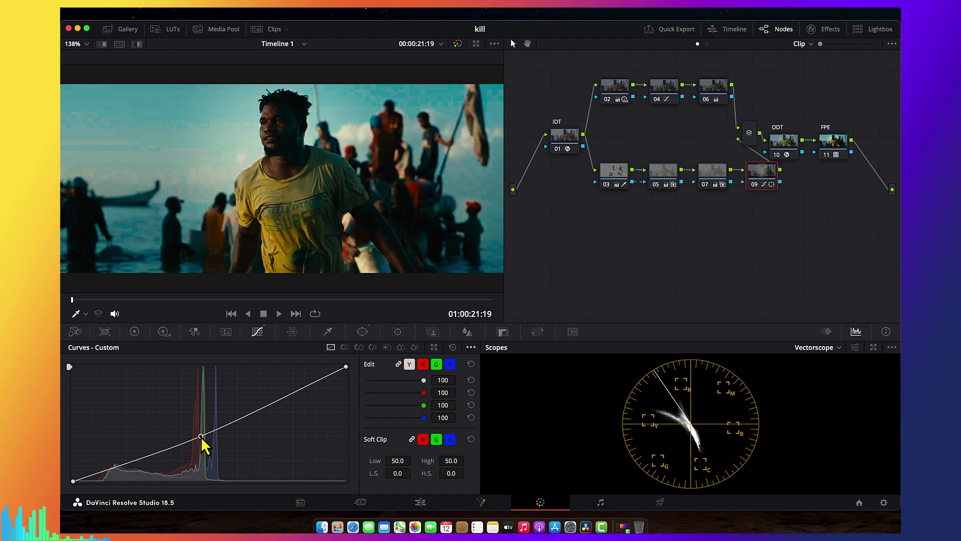
key(super+f)
key(super+f)
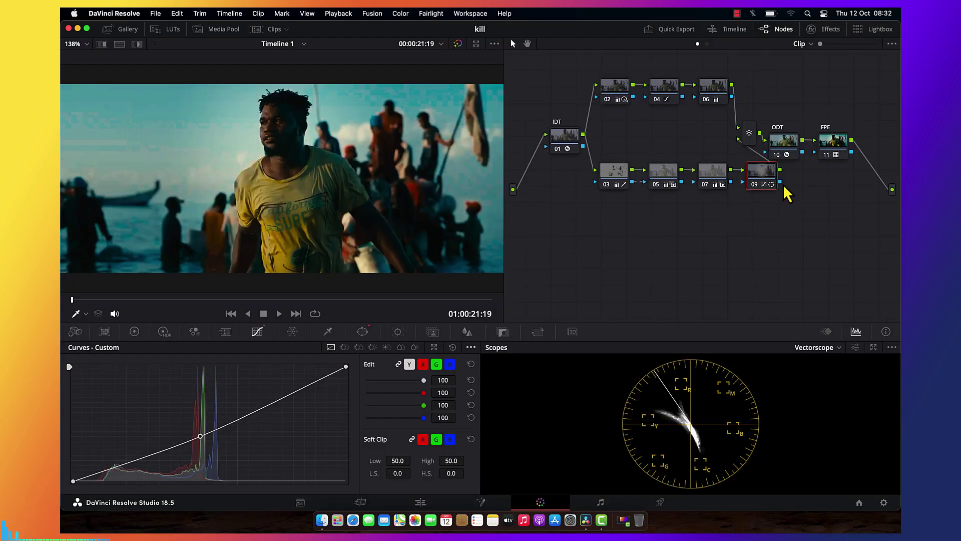
Move the ODT node down, insert a new node before it, and set the blue channel of its RGB Mixer Blue Output to 0.97.
drag(790, 154, 724, 239)
key(shift+s)
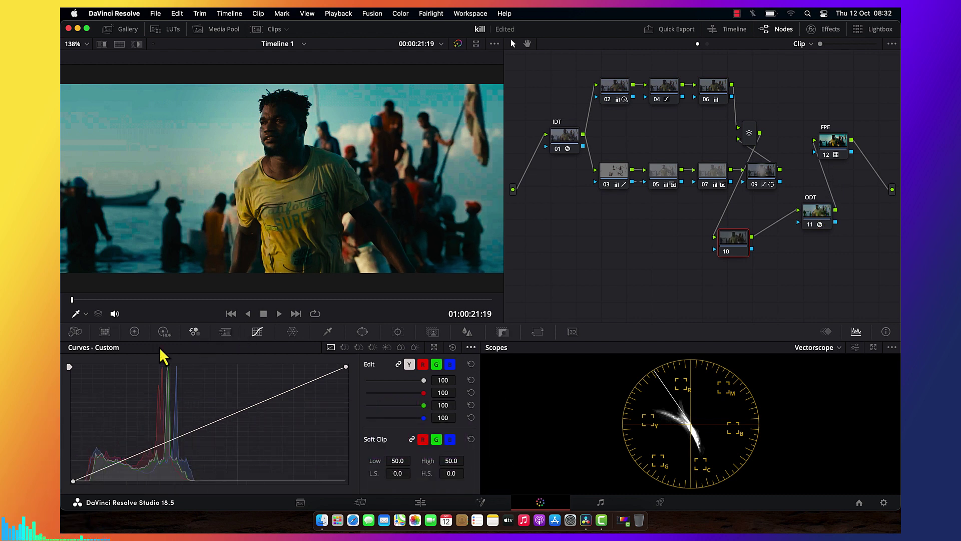
click(194, 333)
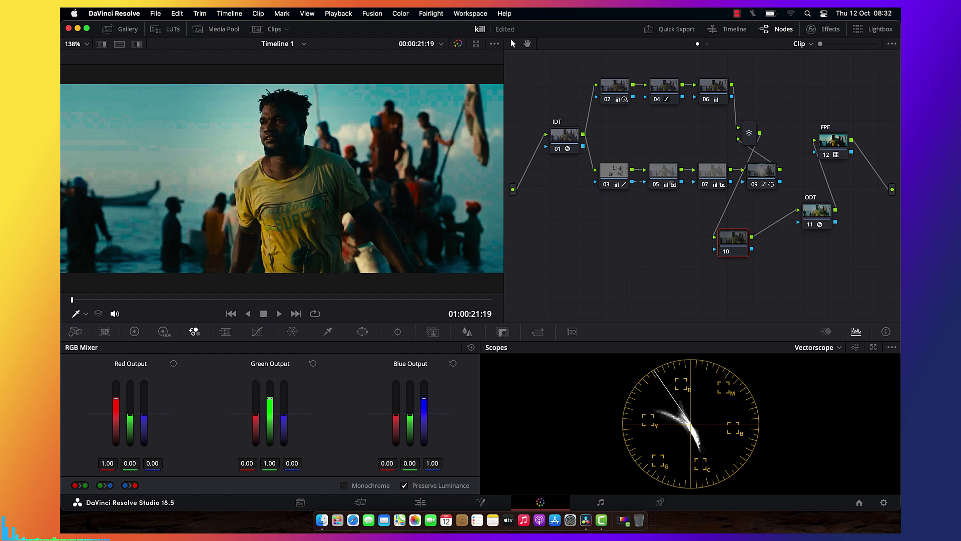
drag(425, 399, 424, 398)
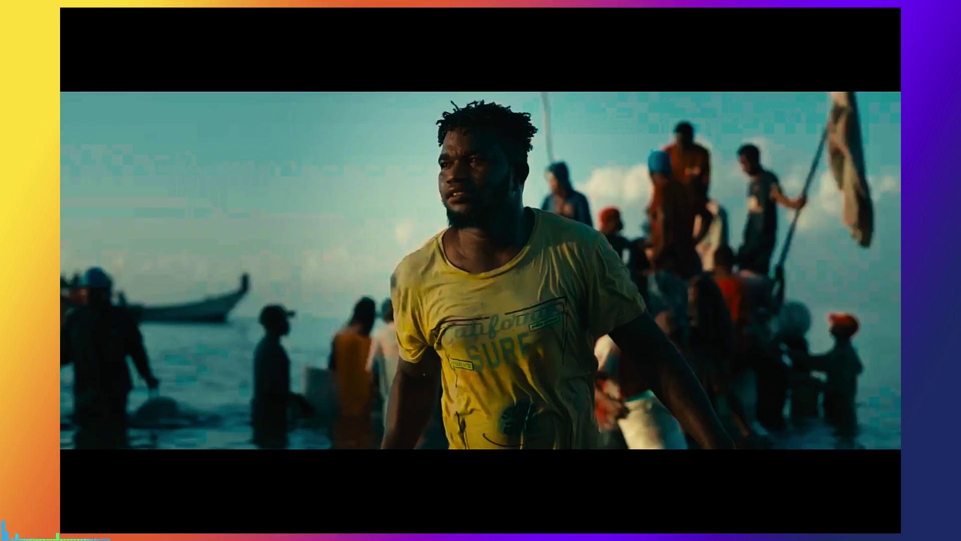
key(Escape)
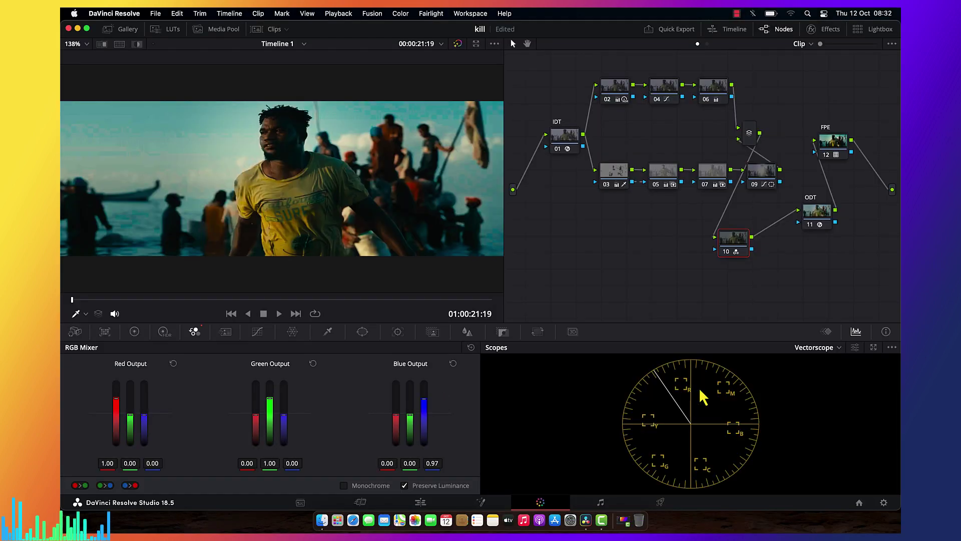
Switch the scopes display from the vectorscope to the waveform.
click(818, 353)
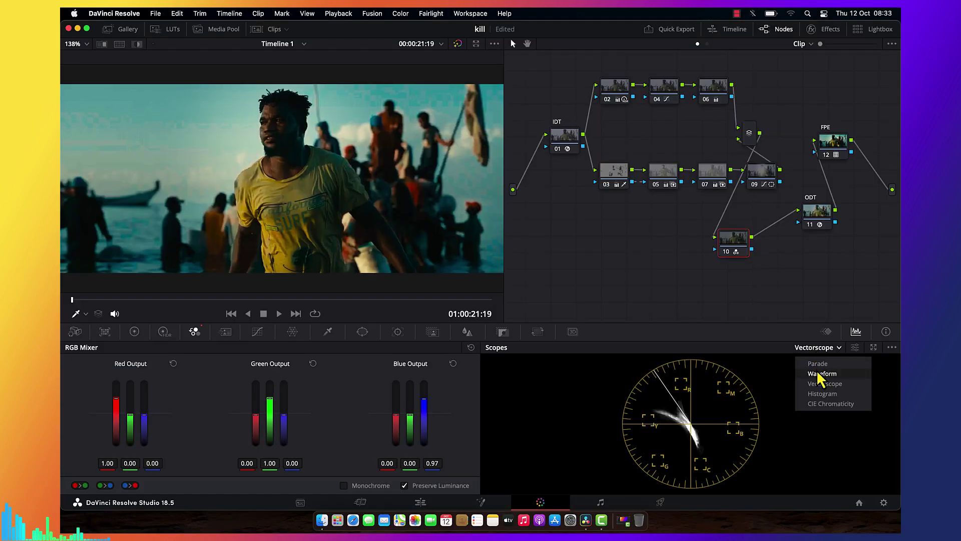
click(817, 366)
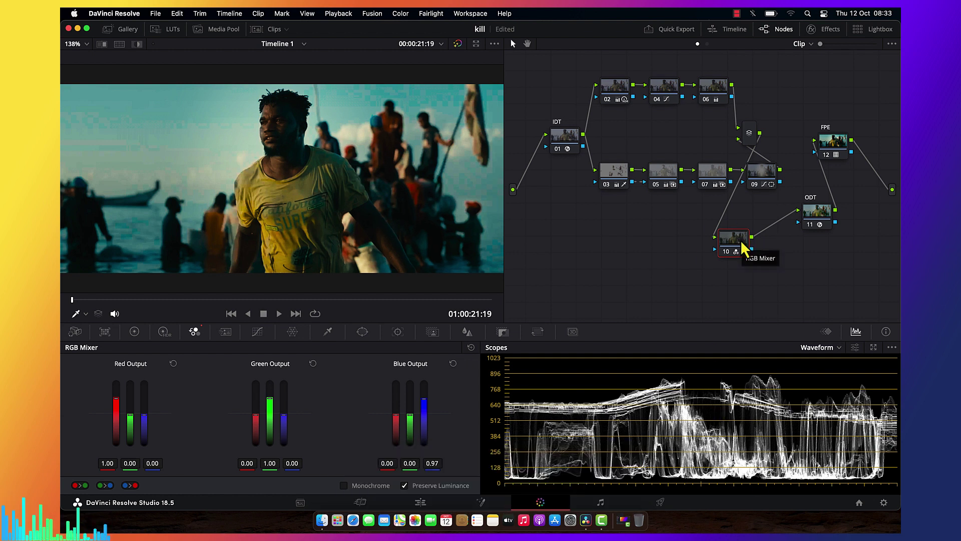
Try lifting the blacks on the custom curve of a new node placed before the RGB Mixer node, and delete that node.
key(shift+s)
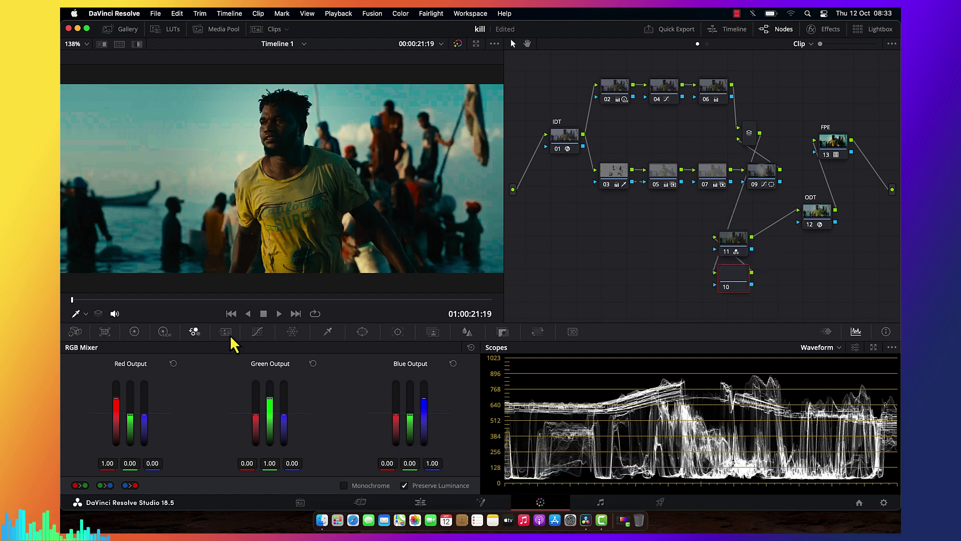
click(255, 333)
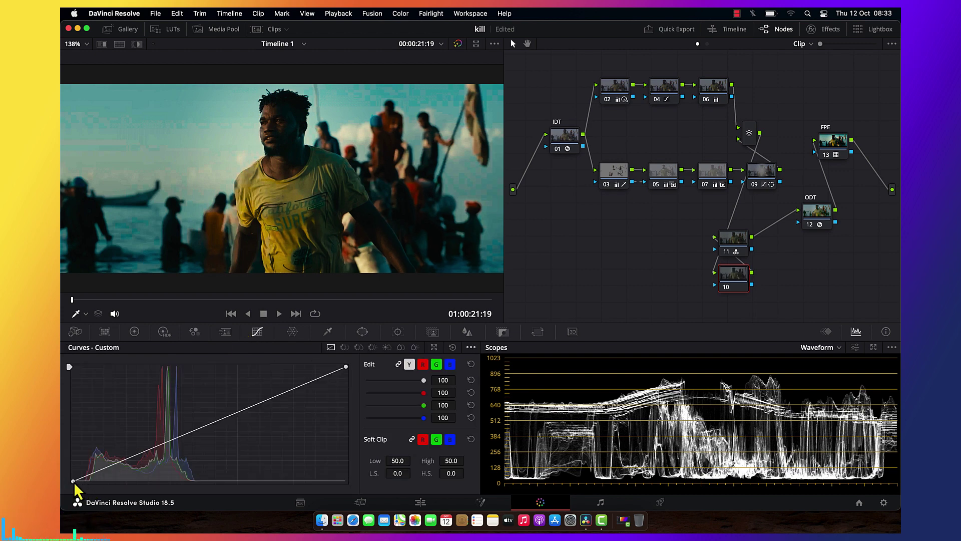
drag(74, 481, 118, 462)
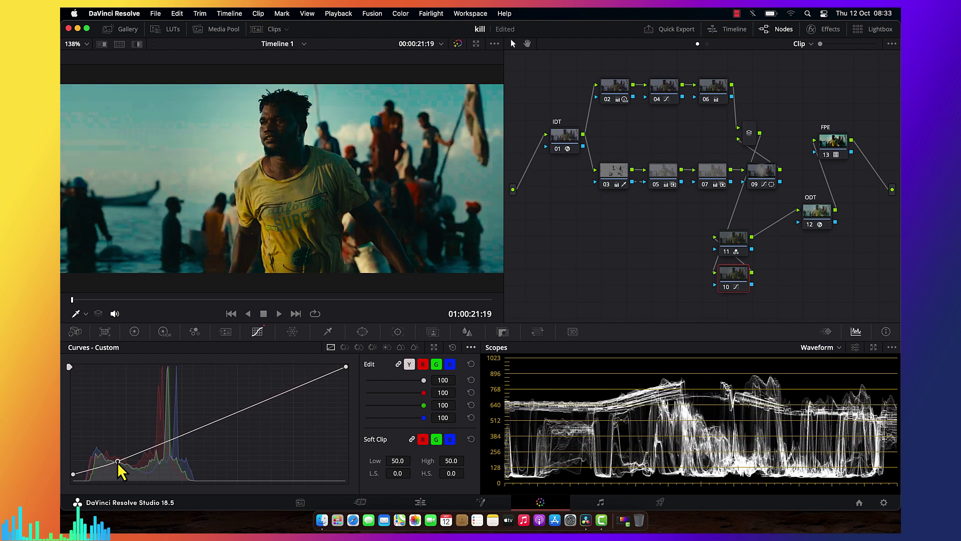
key(super+f)
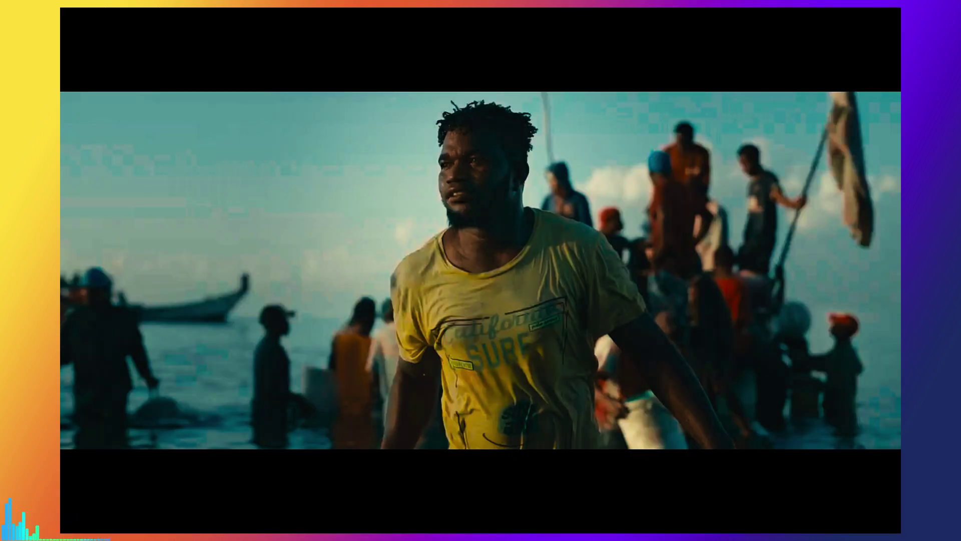
mouse_move(125, 361)
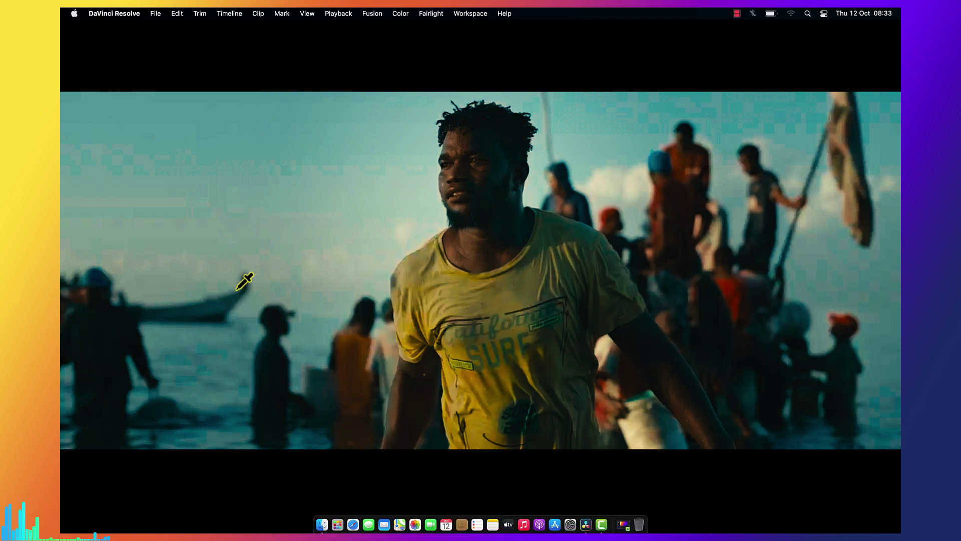
key(Escape)
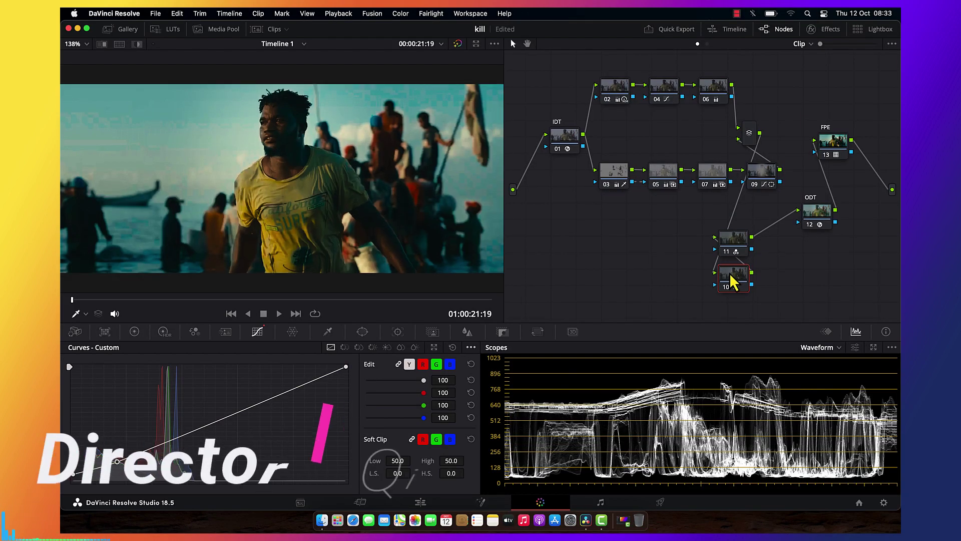
key(Delete)
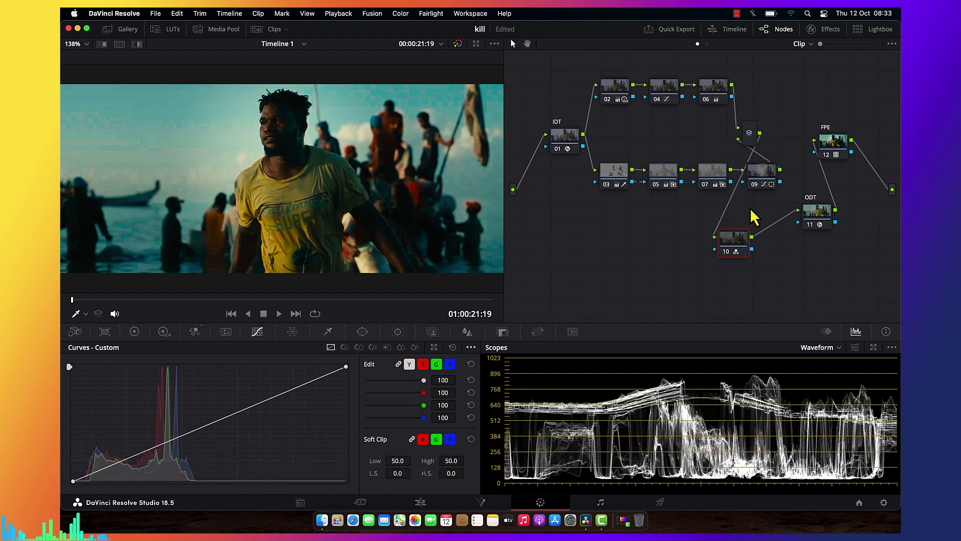
Review the timeline-level node graph and the full-screen image, and return to the clip-level nodes.
click(707, 44)
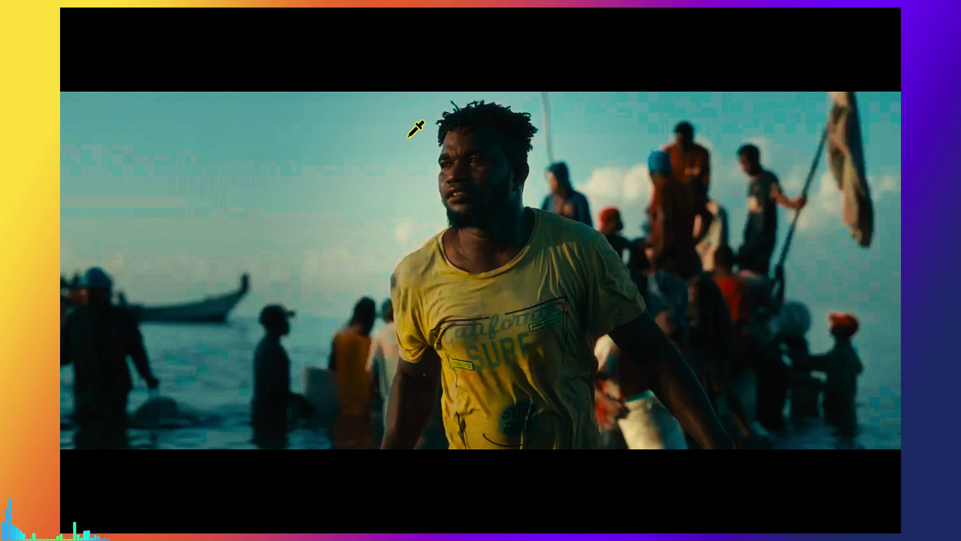
key(Escape)
key(Escape)
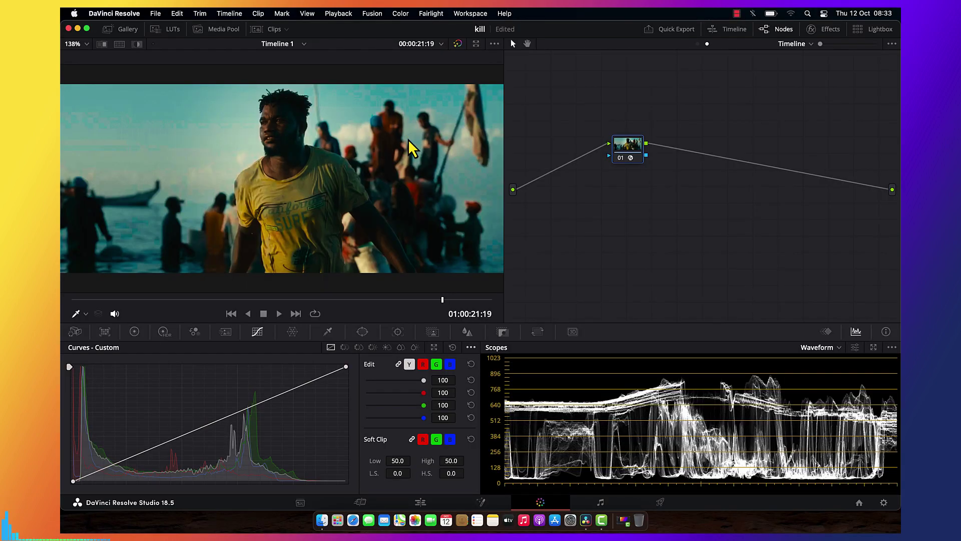
click(698, 44)
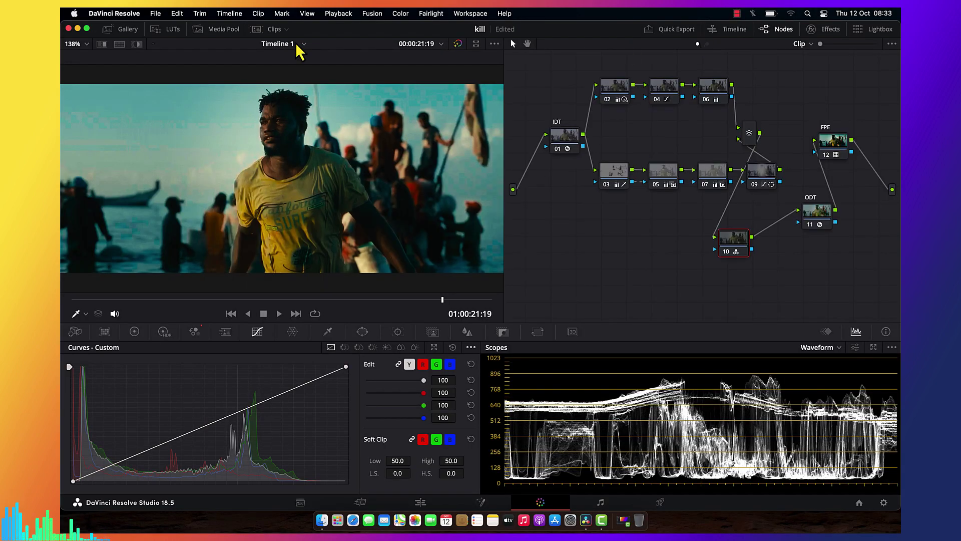
Look over the saved stills in the gallery, including still 1.32.1, and close the gallery.
click(126, 31)
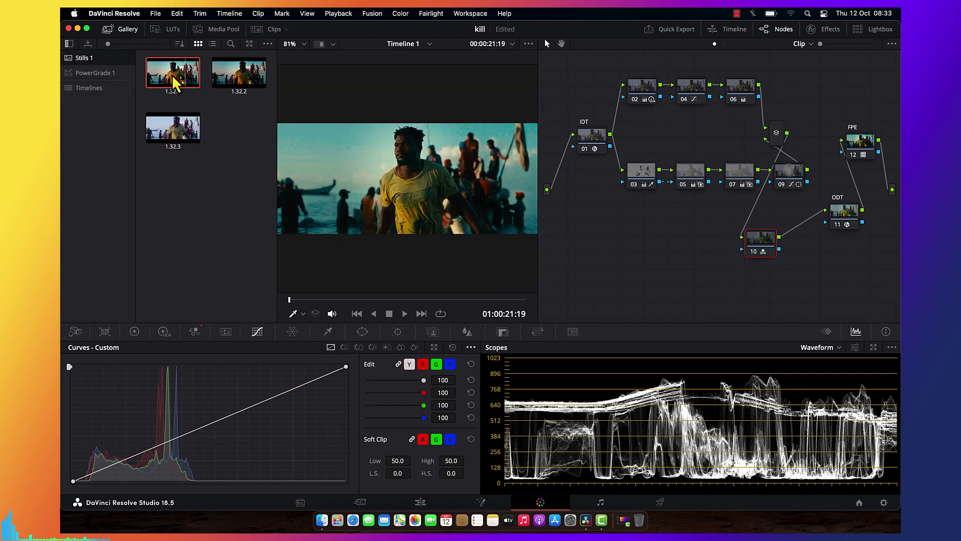
mouse_move(168, 89)
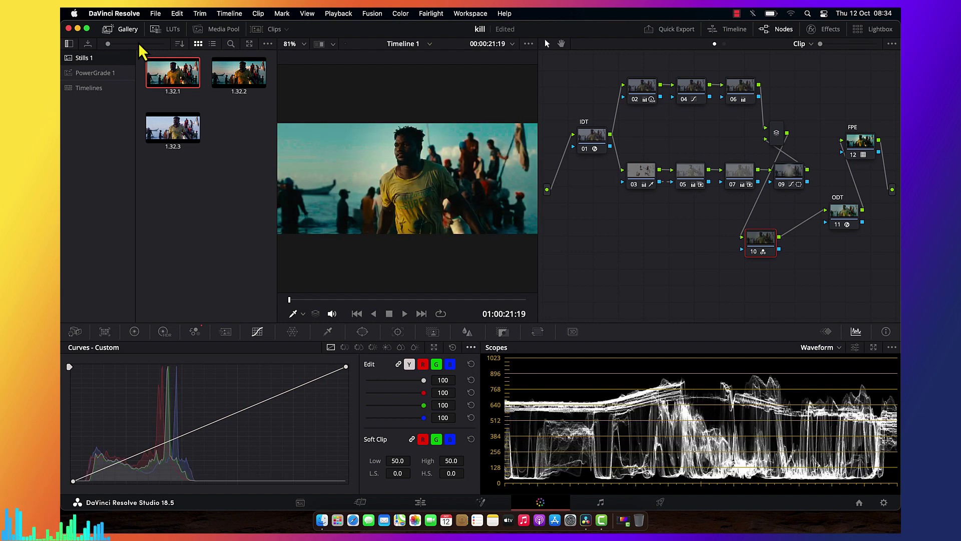
click(127, 34)
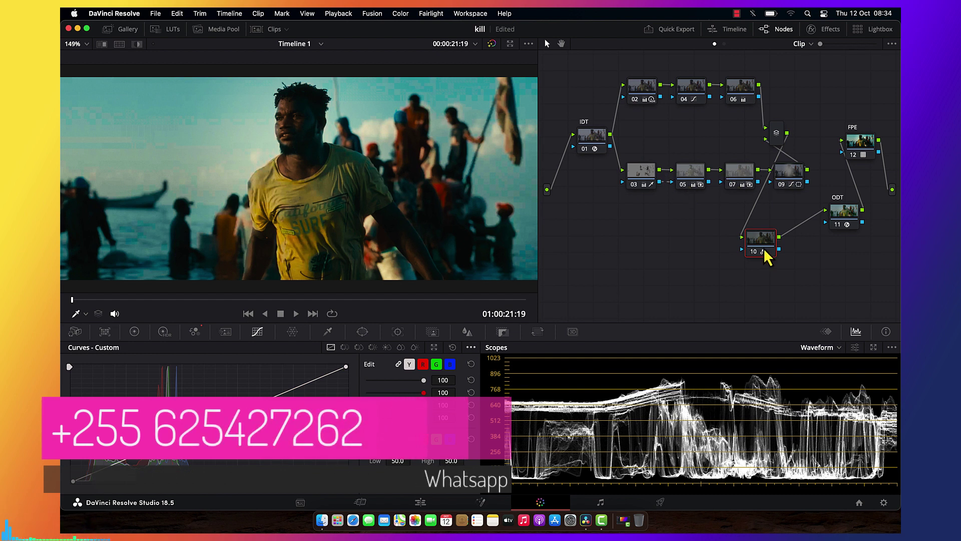
Insert a new node before the RGB Mixer node and raise the yellow shirt's Hue Vs Sat saturation to about 1.39.
key(shift+s)
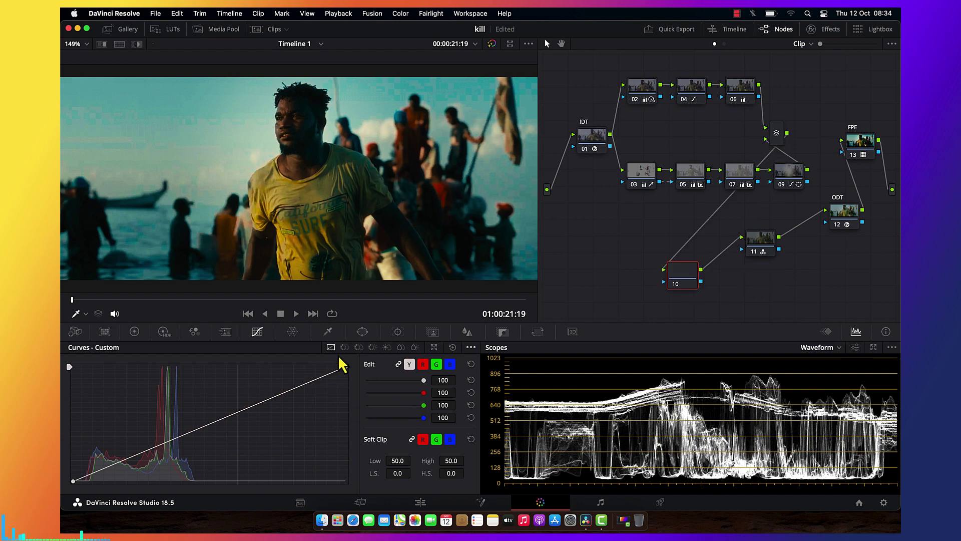
click(359, 347)
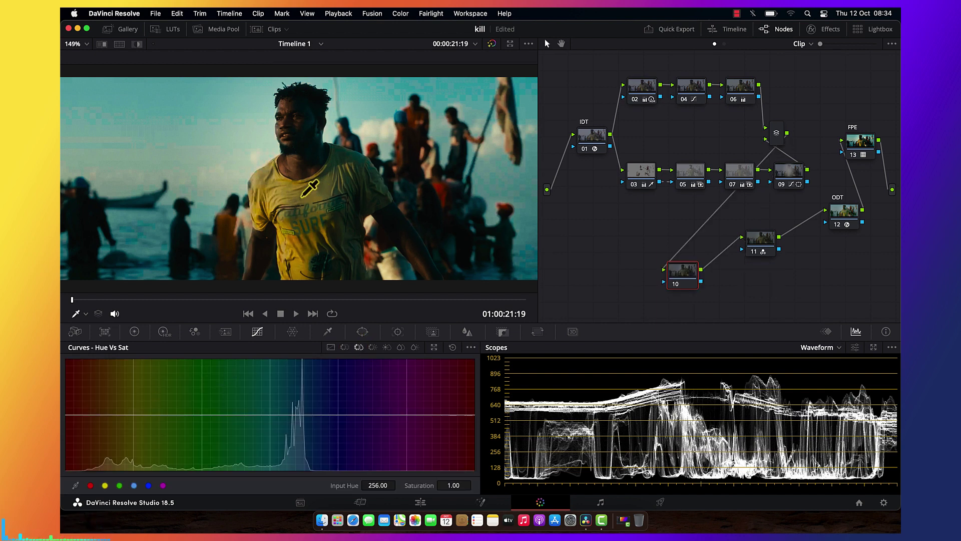
click(289, 191)
drag(133, 418, 135, 407)
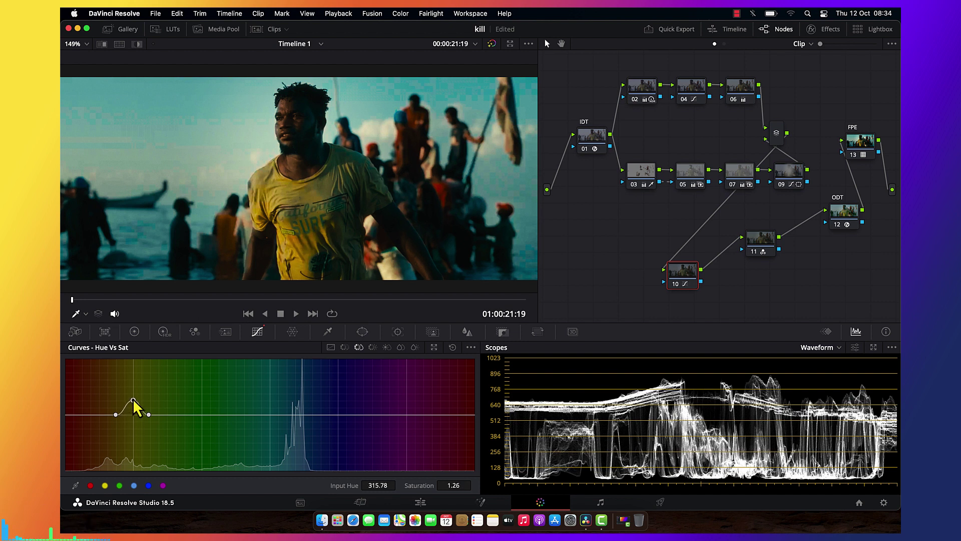
drag(133, 398, 133, 393)
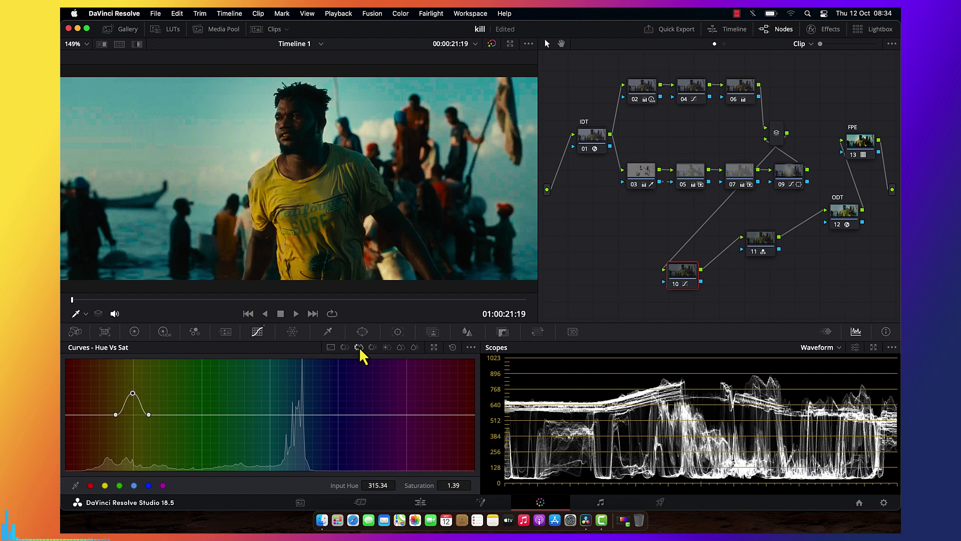
Sample the yellow shirt on node 10's Hue Vs Hue curve and shift its Hue Rotate to about 7.20.
click(345, 347)
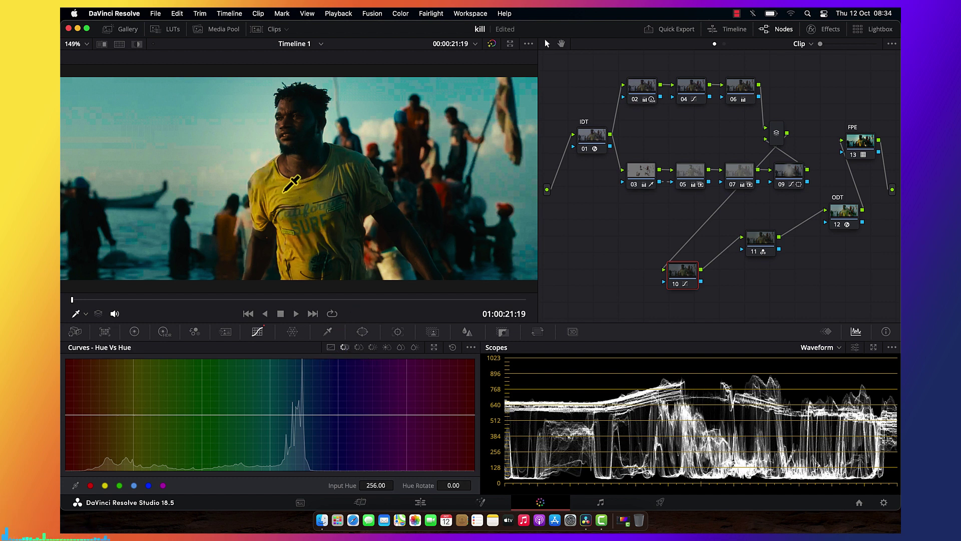
click(284, 191)
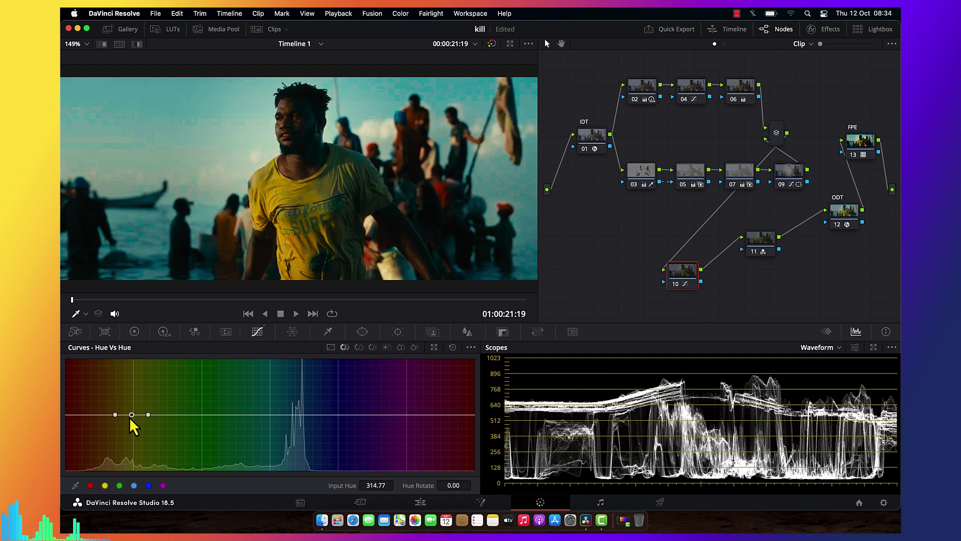
drag(132, 418, 132, 415)
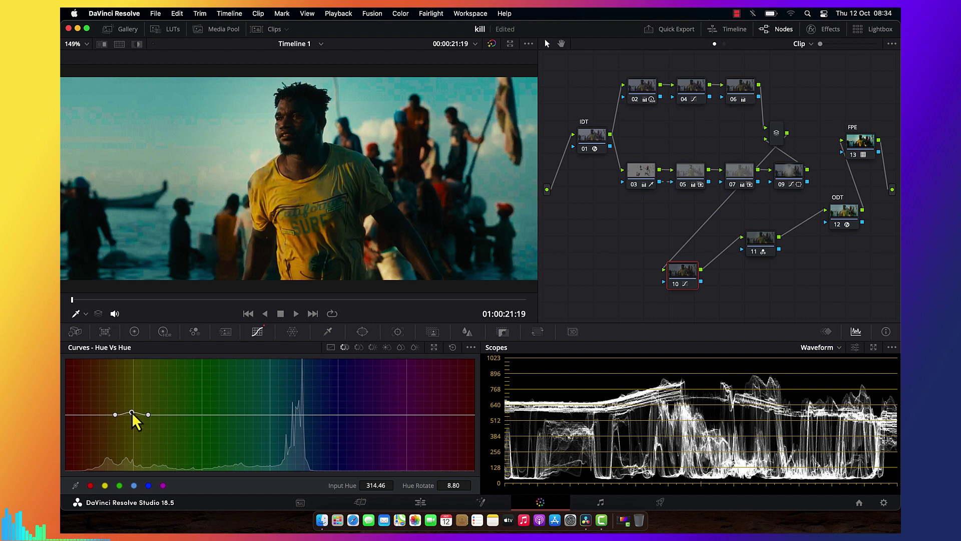
drag(132, 413, 131, 412)
Compare the image with node 10 disabled and enabled, and save the project.
key(ctrl+d)
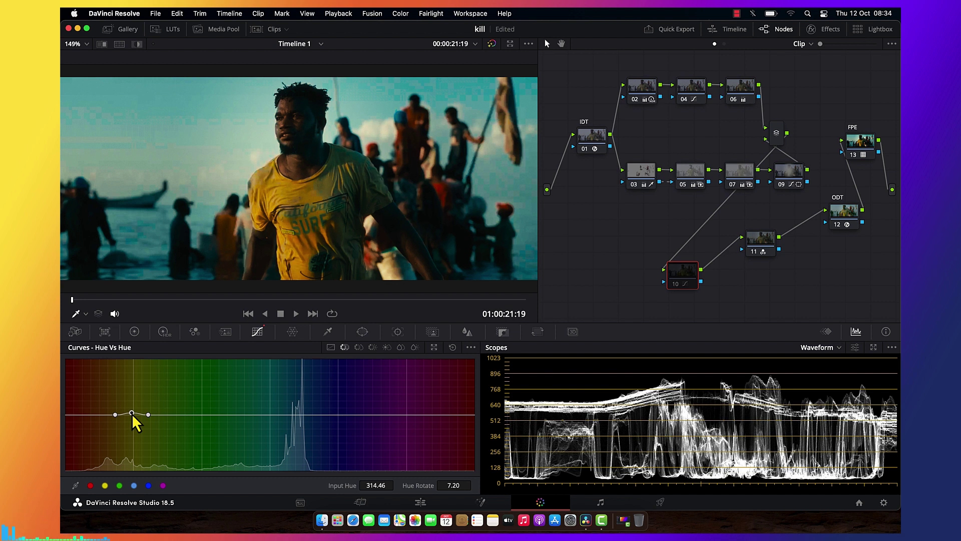
key(ctrl+d)
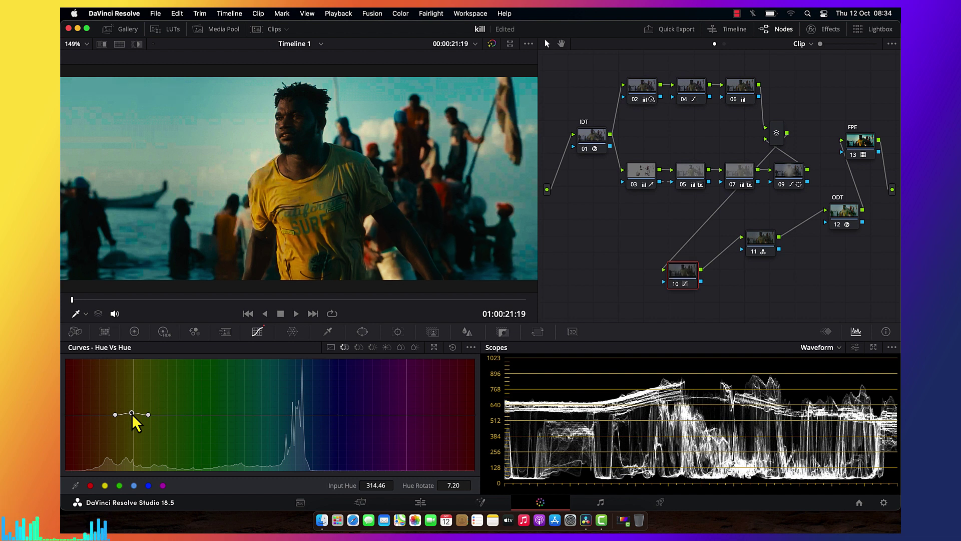
key(super+s)
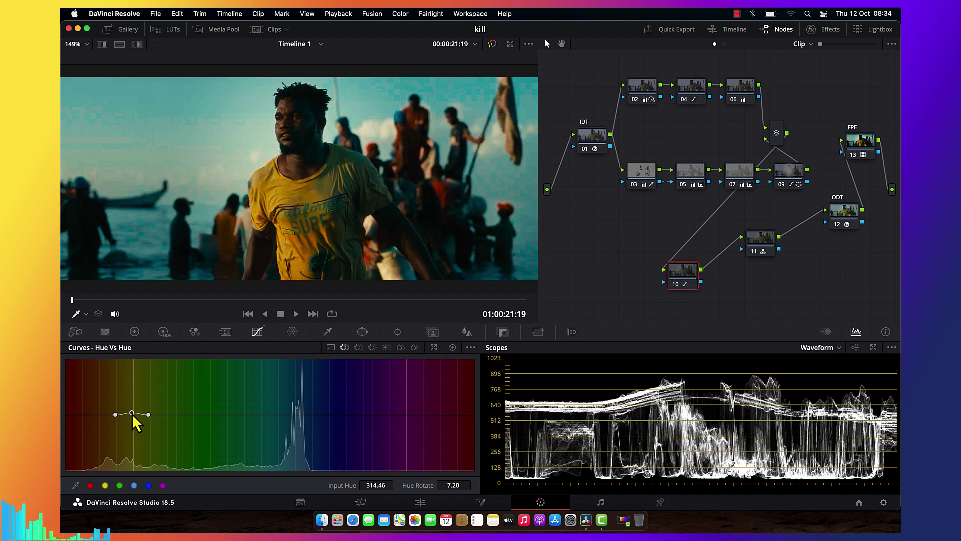